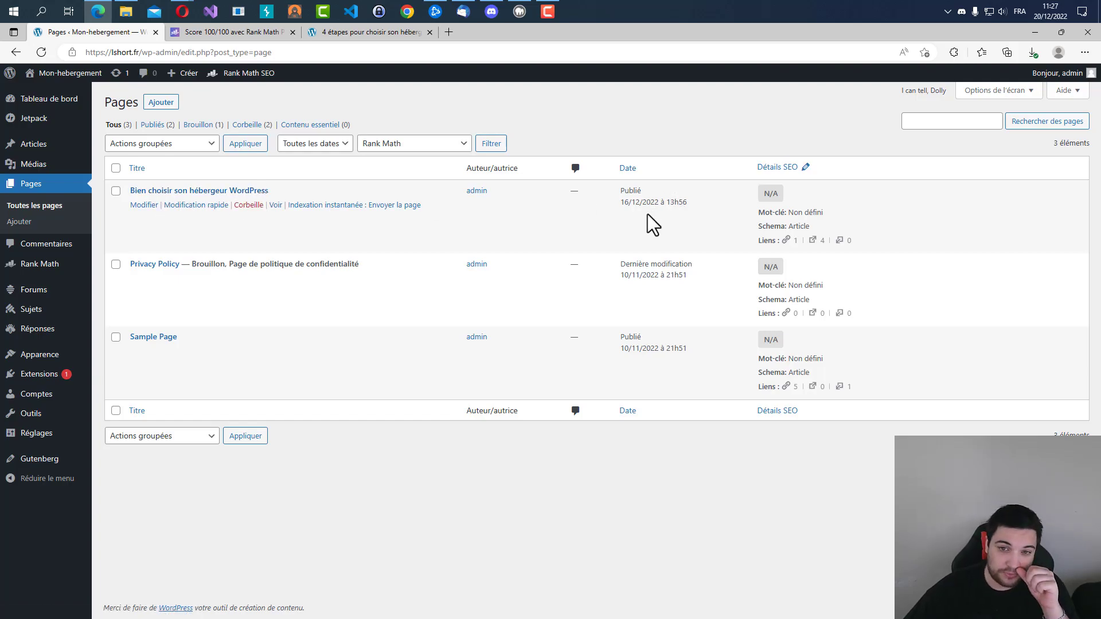
Open the page "Bien choisir son hébergeur WordPress" for editing and look at its SEO score.
left_click(218, 192)
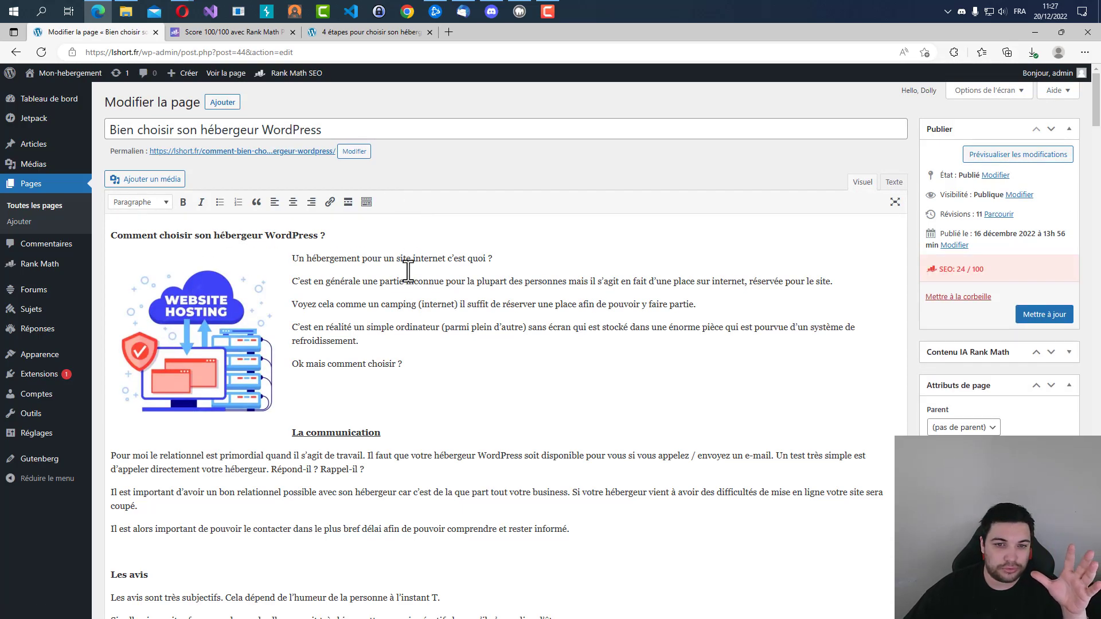
scroll(380, 304, "down", 10)
scroll(380, 302, "up", 15)
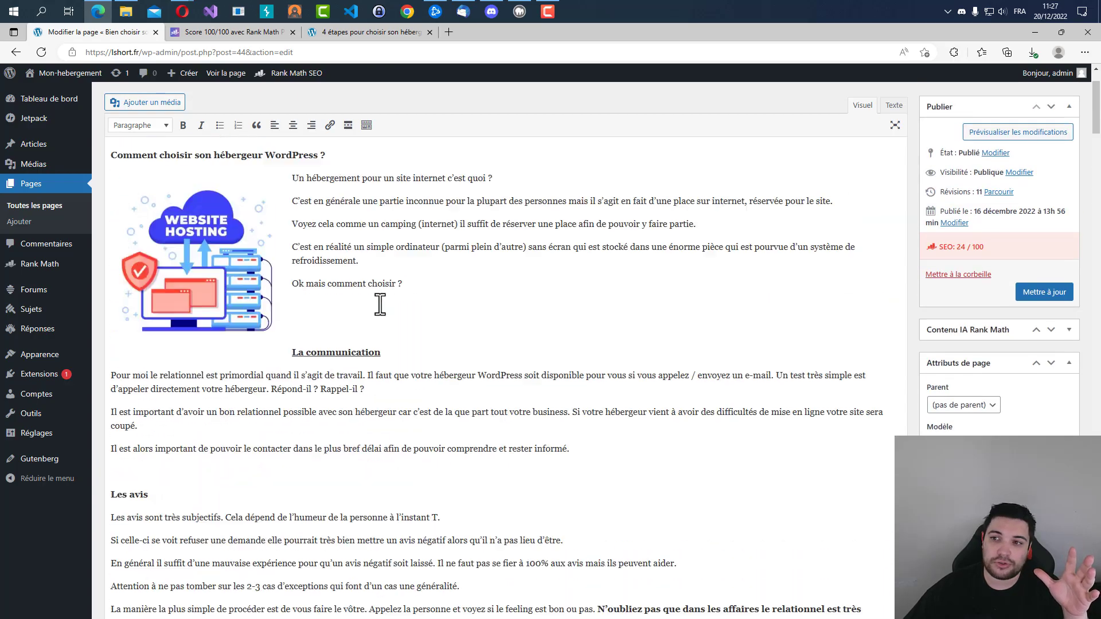
left_click(996, 270)
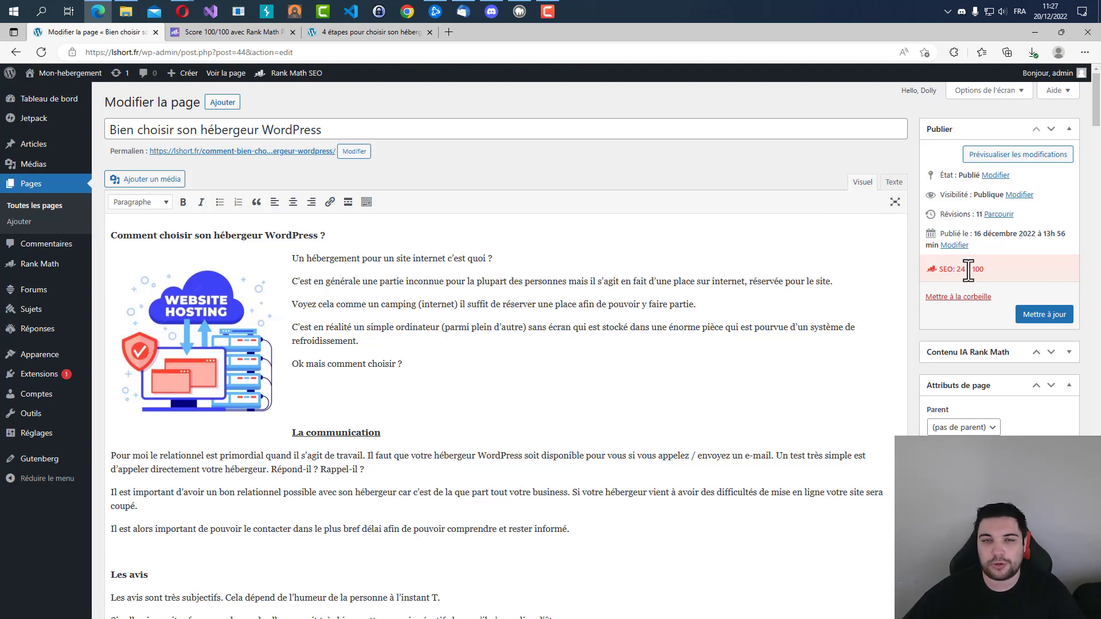
Read through the page's content down to the Rank Math SEO section below the editor.
scroll(330, 321, "down", 10)
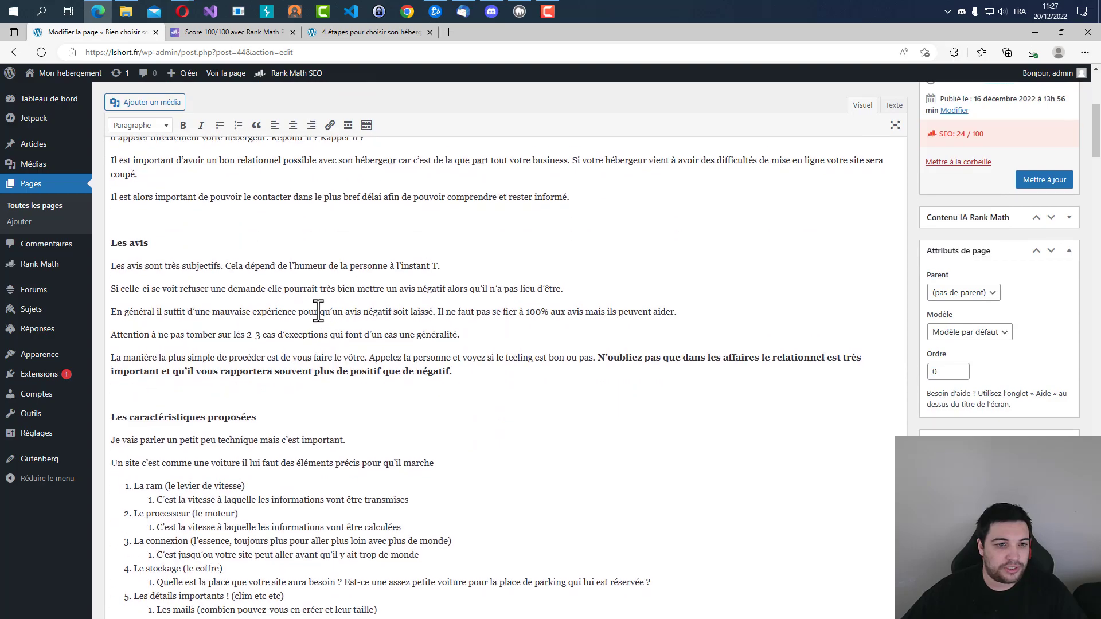
scroll(285, 302, "down", 15)
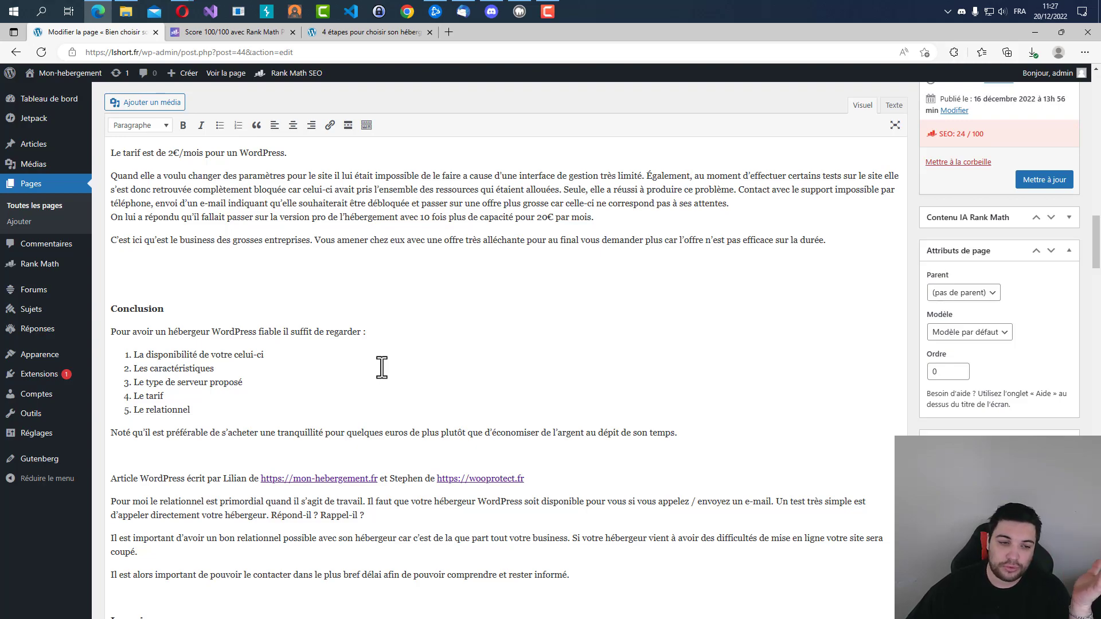
scroll(382, 368, "down", 5)
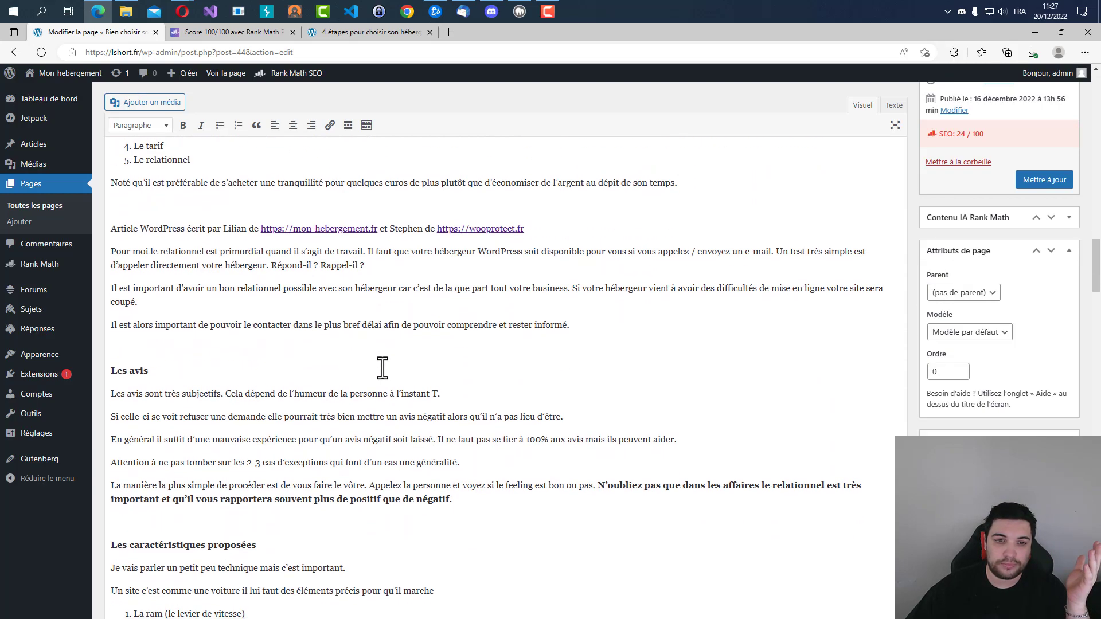
scroll(382, 368, "up", 3)
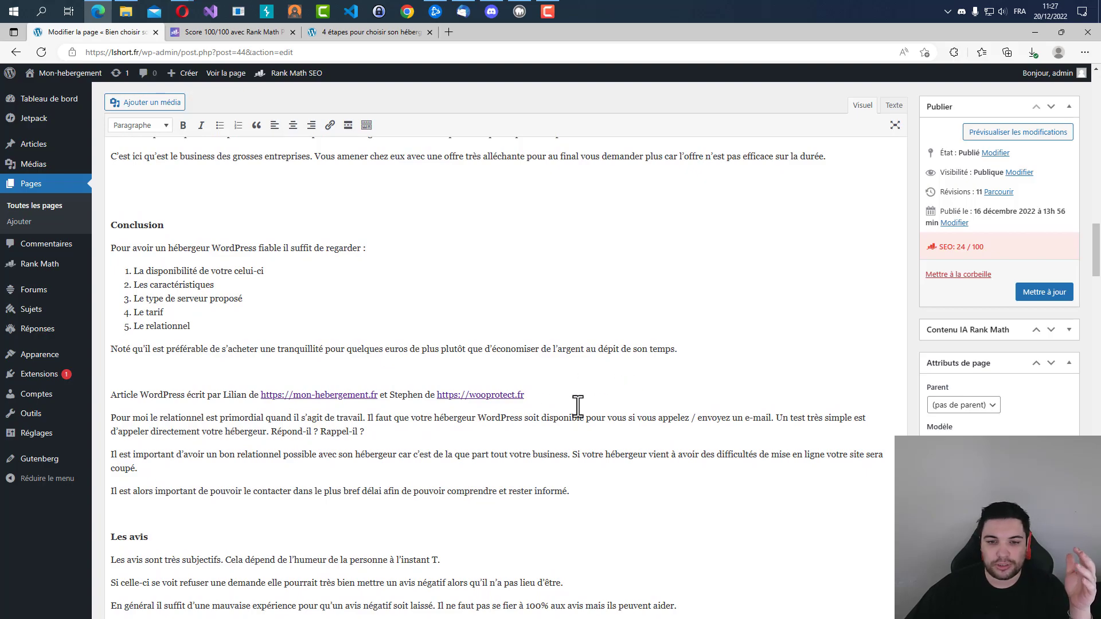
left_click_drag(536, 400, 235, 431)
scroll(364, 416, "down", 20)
scroll(374, 400, "up", 20)
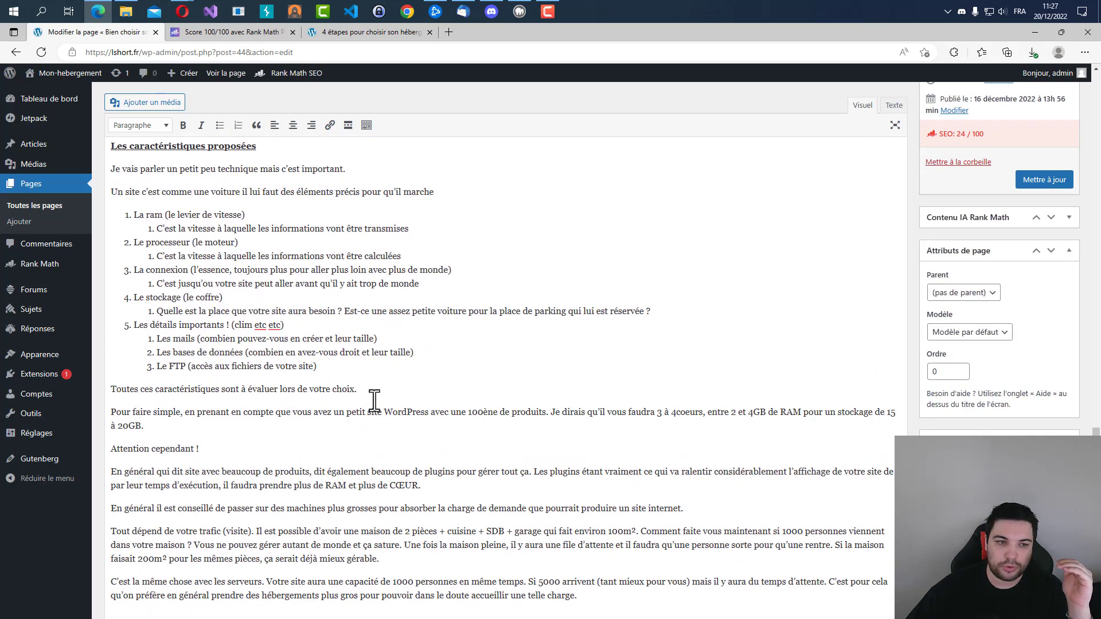
scroll(374, 400, "down", 10)
scroll(373, 398, "up", 8)
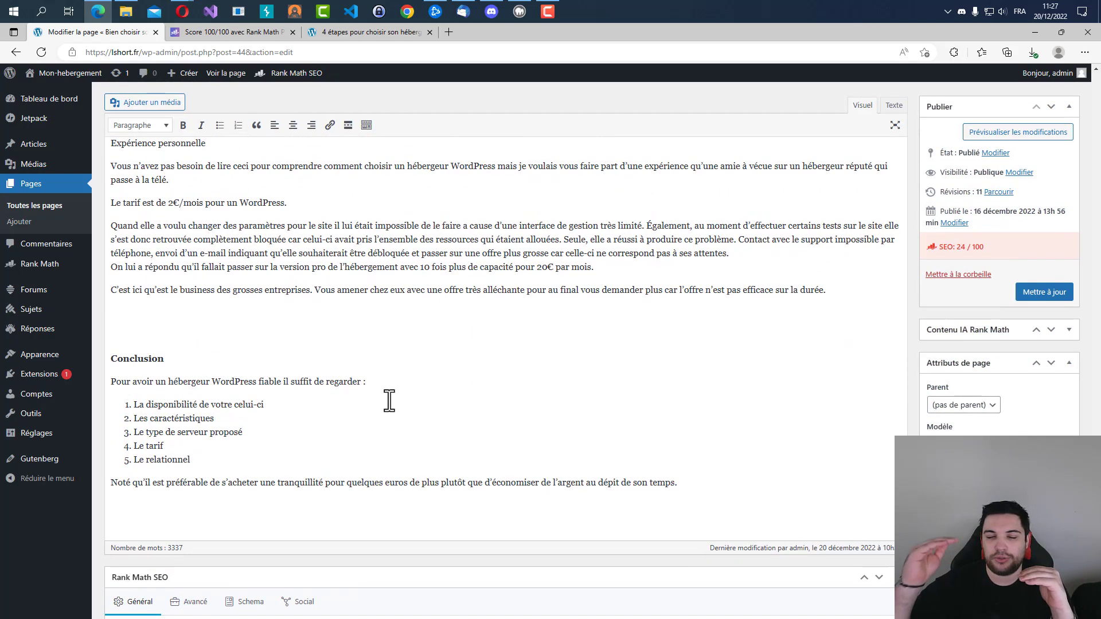
scroll(432, 398, "down", 8)
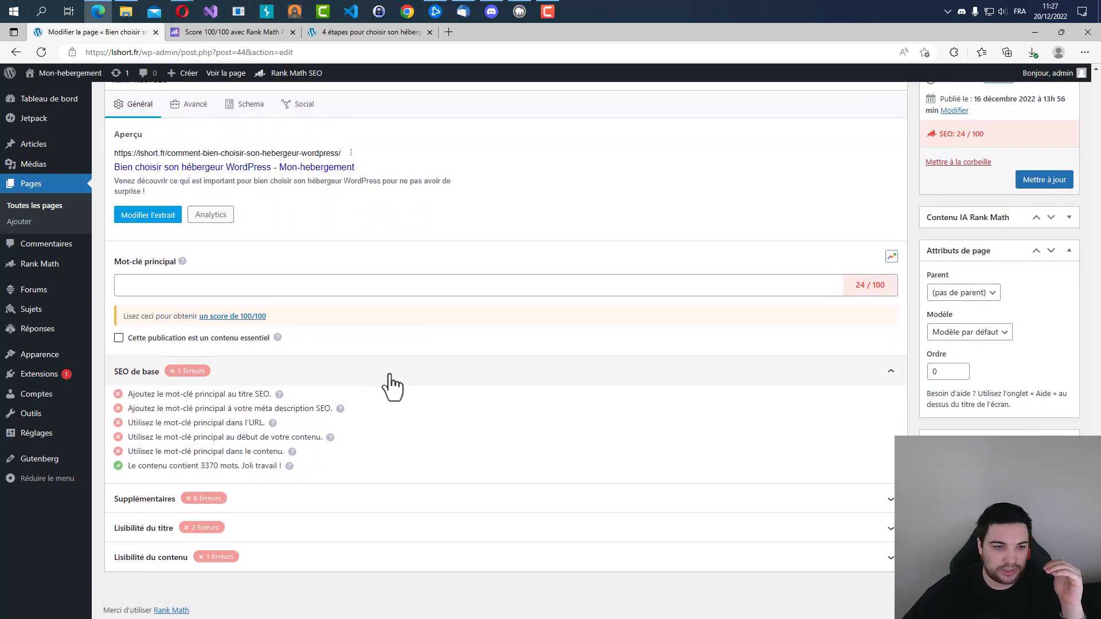
Examine the basic SEO checks, including the content's word count and the main keyword in the SEO title.
left_click_drag(201, 464, 223, 467)
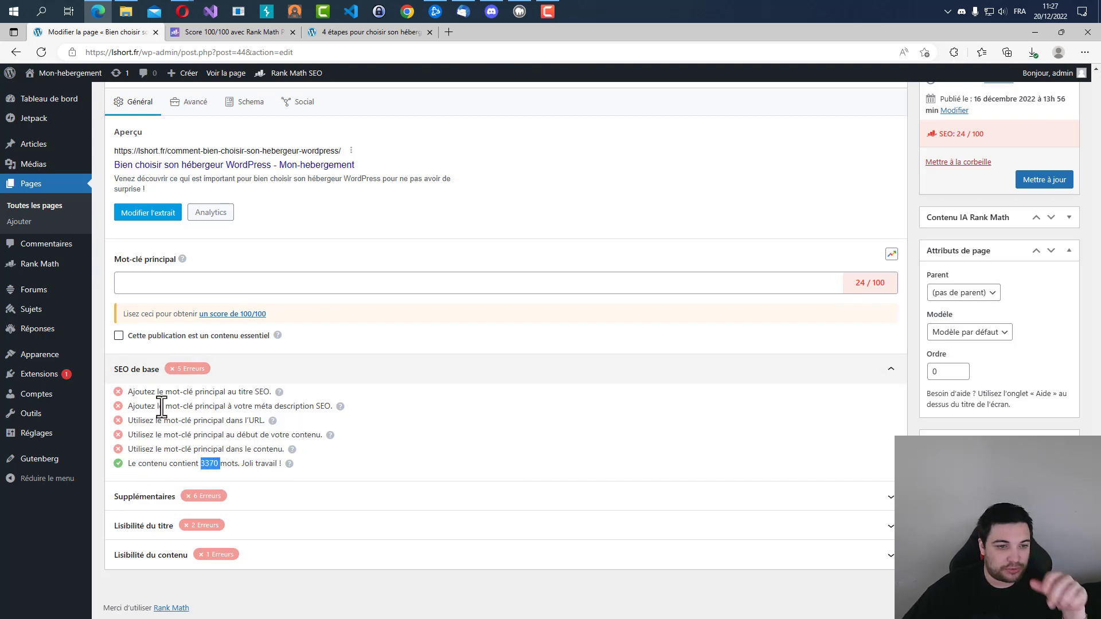
left_click_drag(126, 392, 299, 393)
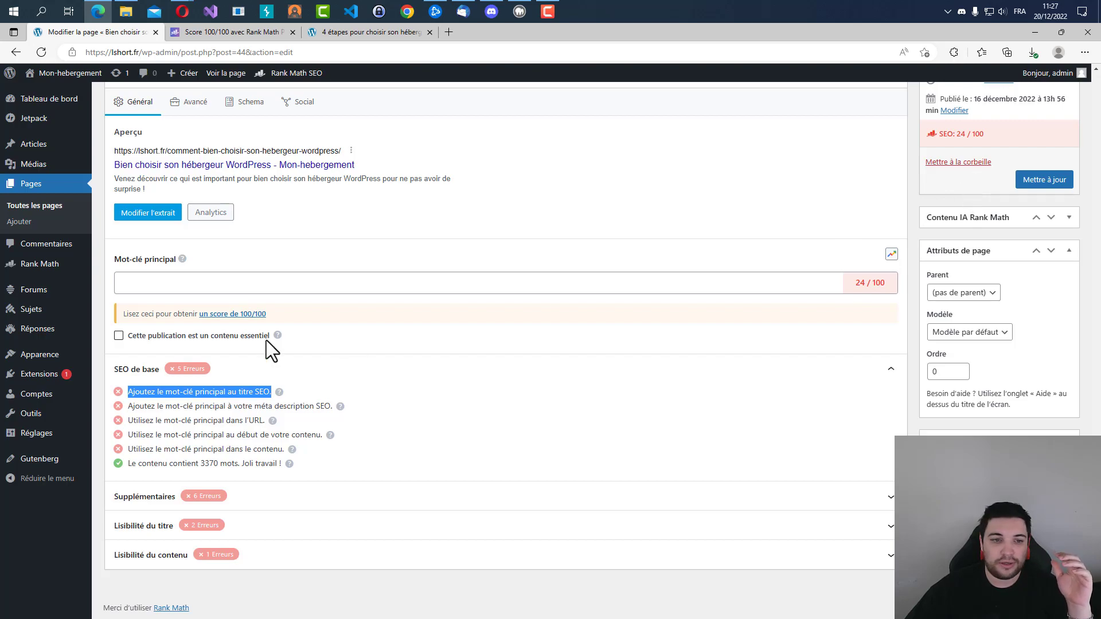
left_click(179, 379)
left_click(217, 478)
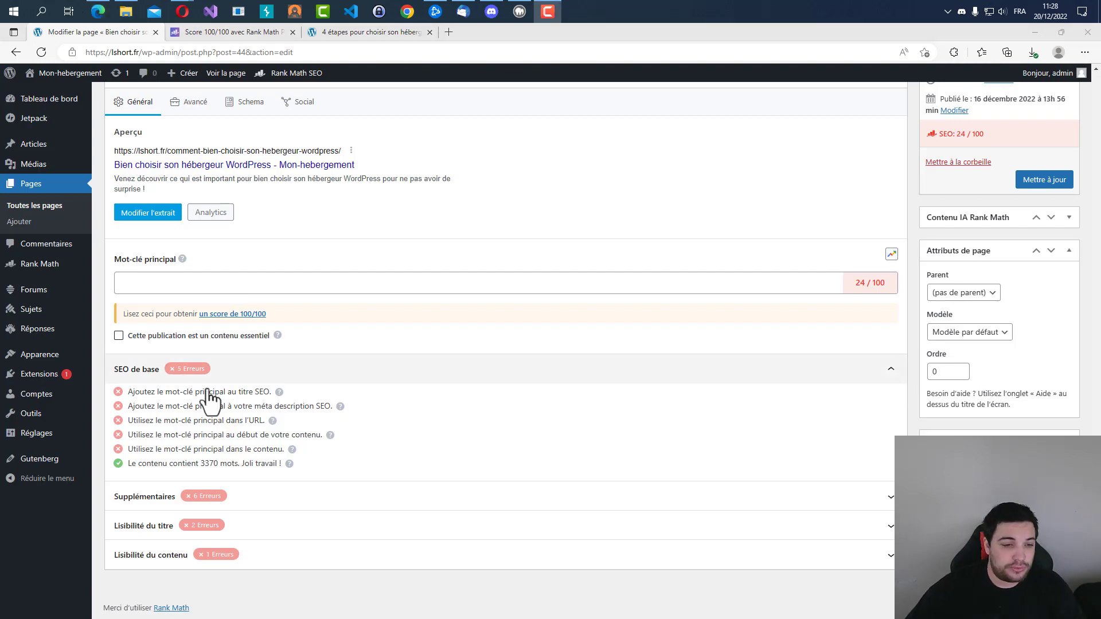
left_click_drag(127, 392, 275, 391)
Search the page content for the word "hébergeur".
scroll(416, 370, "up", 15)
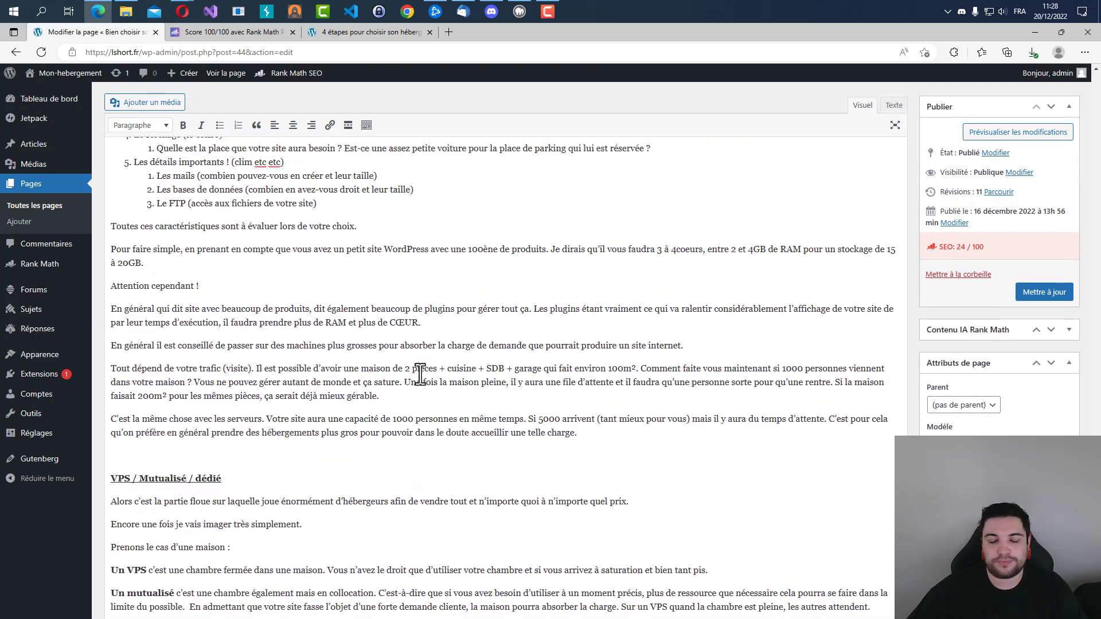
scroll(439, 297, "up", 1)
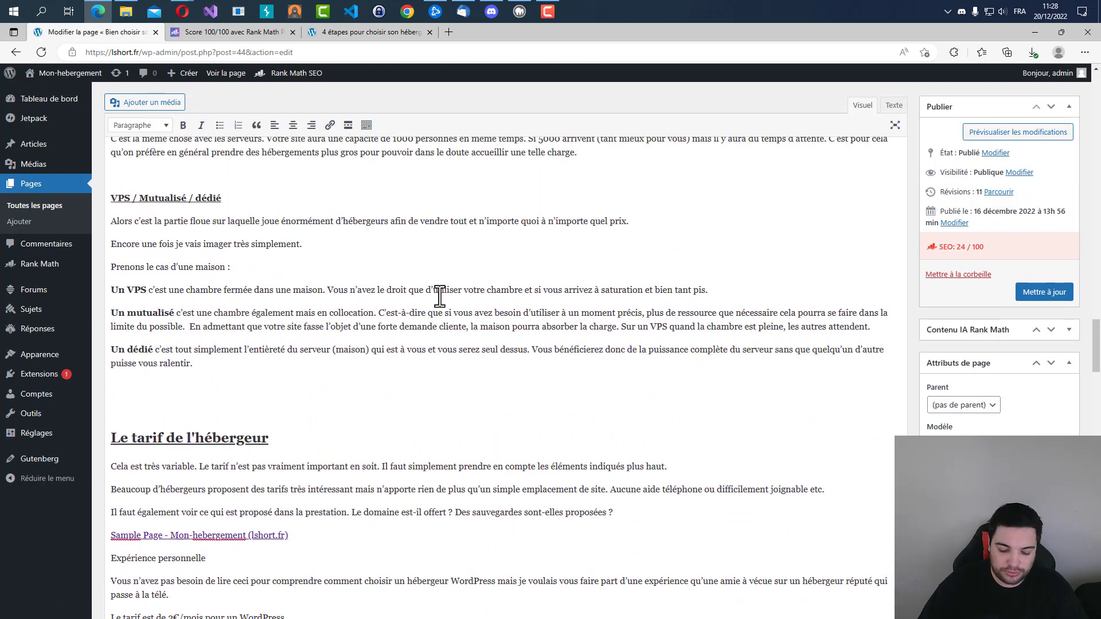
key("ctrl+f")
type("hébergeu")
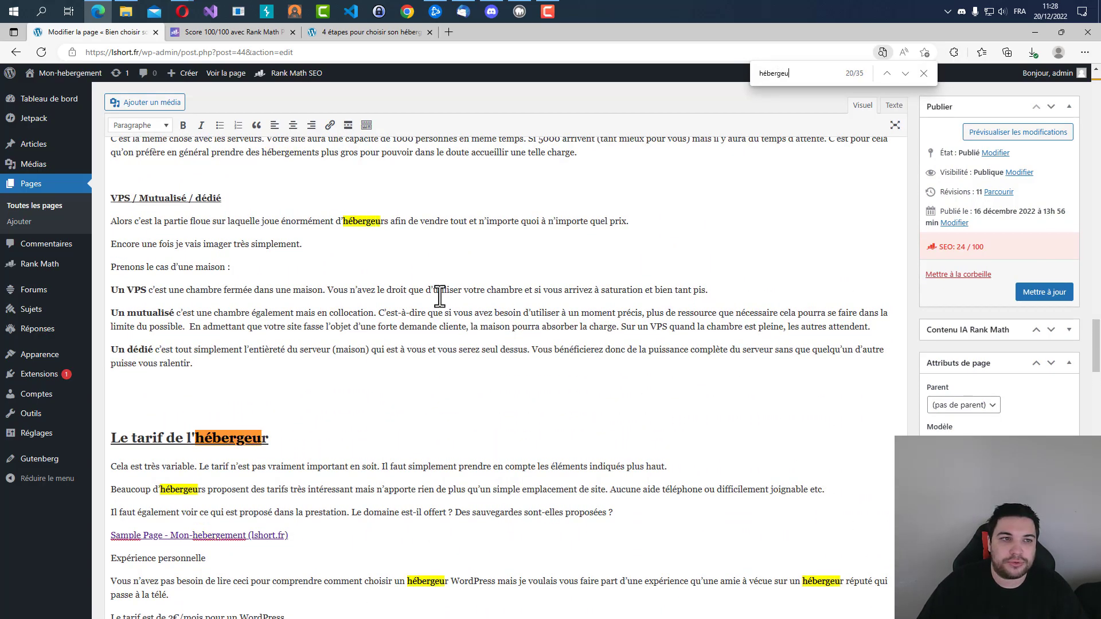
type("r")
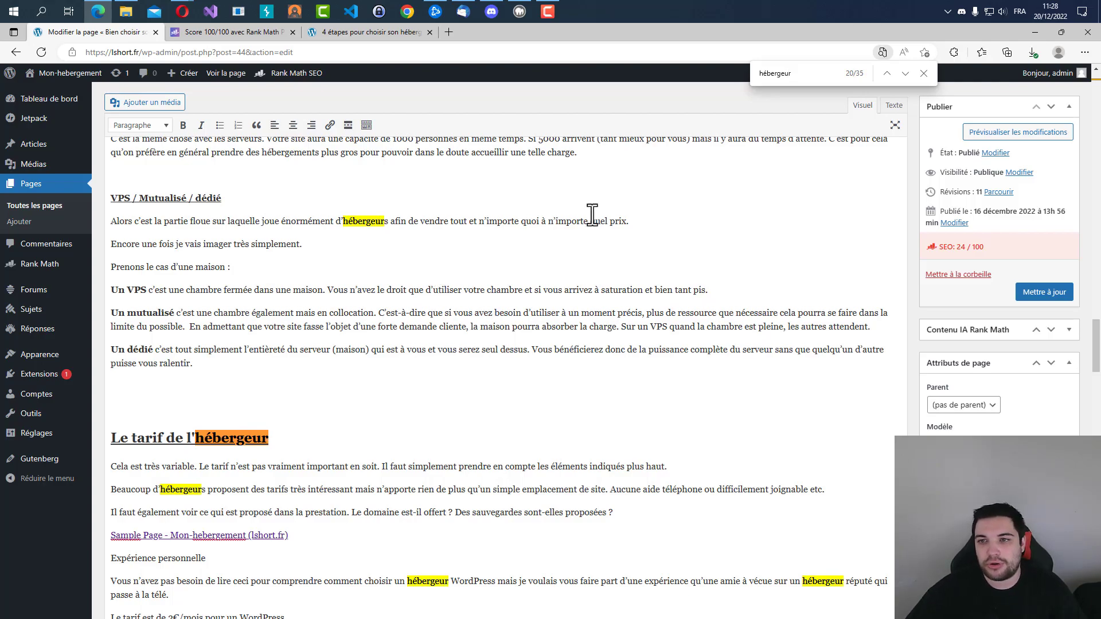
Search the page for "wordpress" and "hébergement" as alternative keywords, and close the search.
key("ctrl+a")
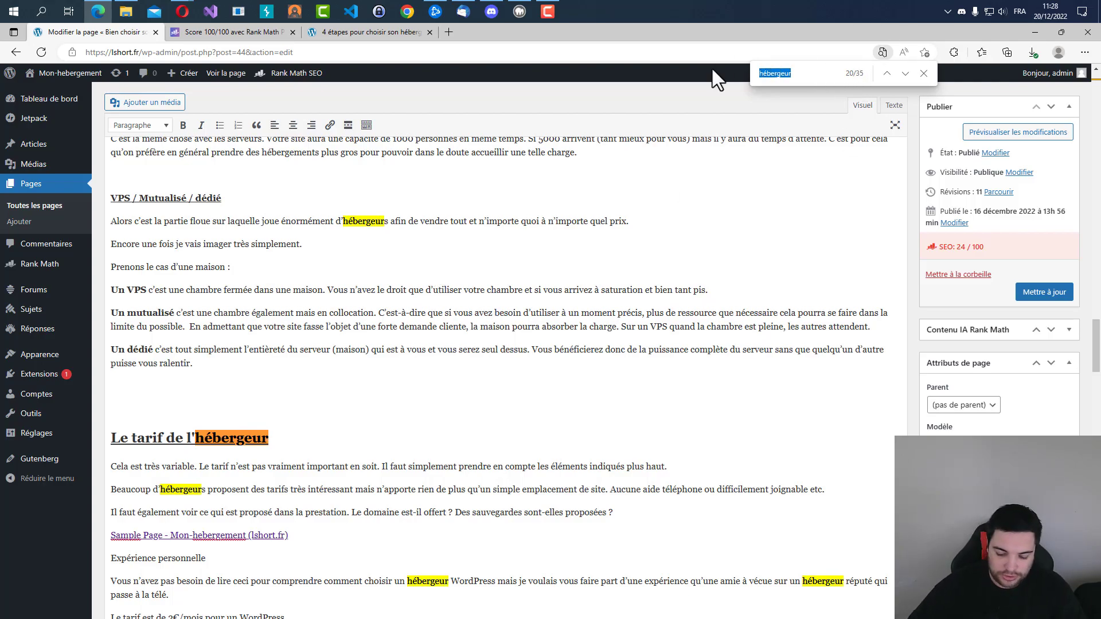
type("wordpress")
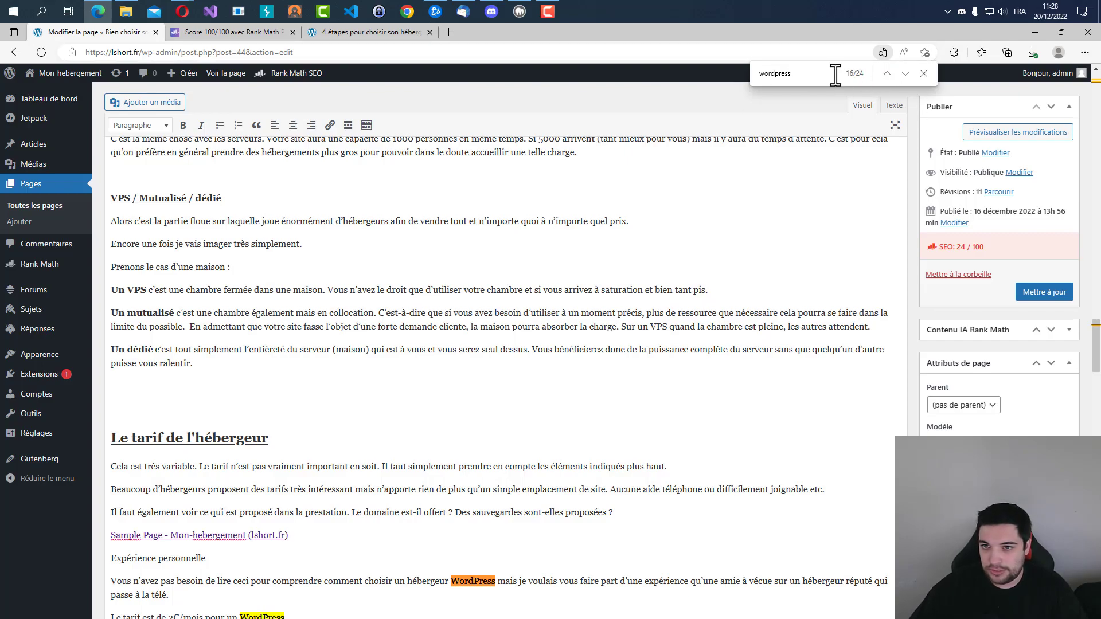
left_click_drag(836, 76, 680, 73)
type("hébergemlent")
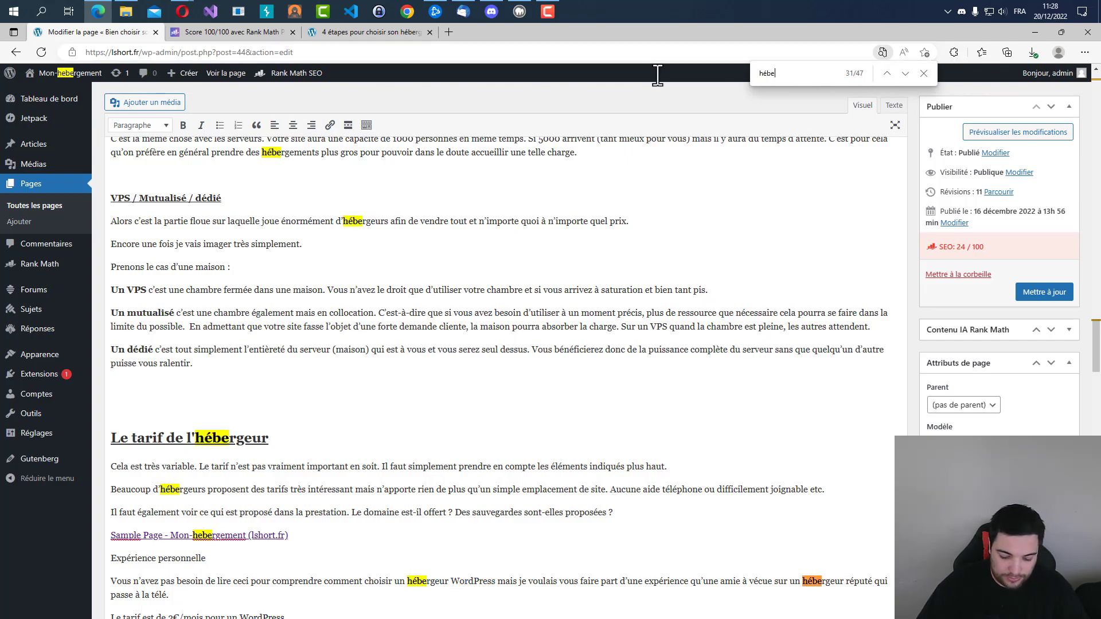
key("BackSpace")
key("BackSpace")
type("ement")
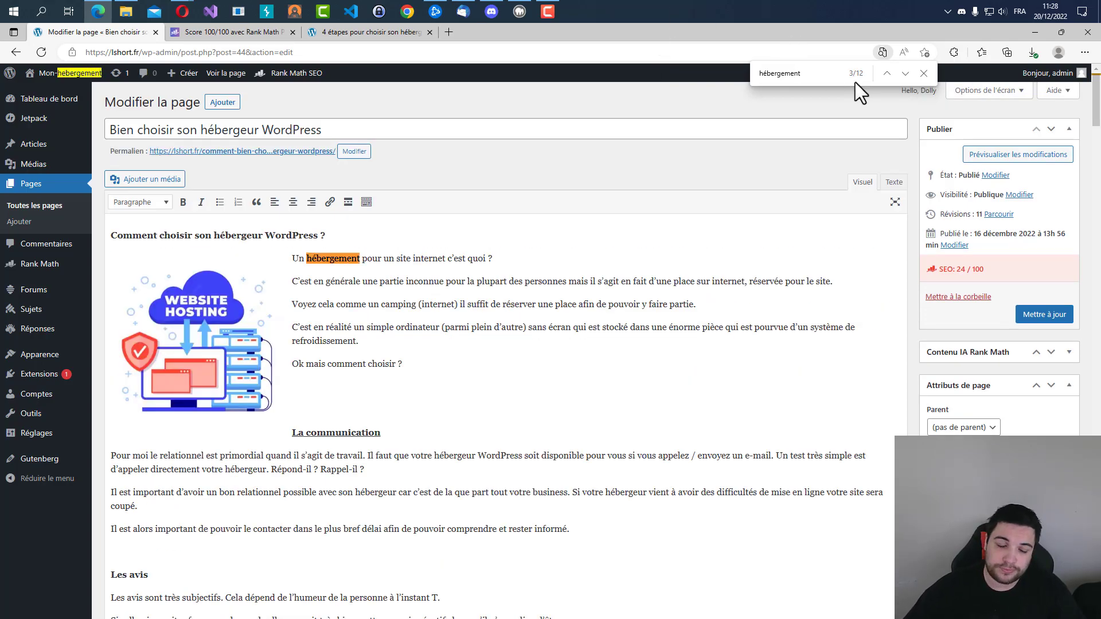
left_click(924, 74)
Add "hébergeur" as the page's main keyword in the Rank Math SEO section.
scroll(218, 367, "down", 20)
scroll(167, 455, "down", 20)
scroll(165, 418, "up", 19)
scroll(178, 356, "down", 9)
scroll(179, 354, "down", 20)
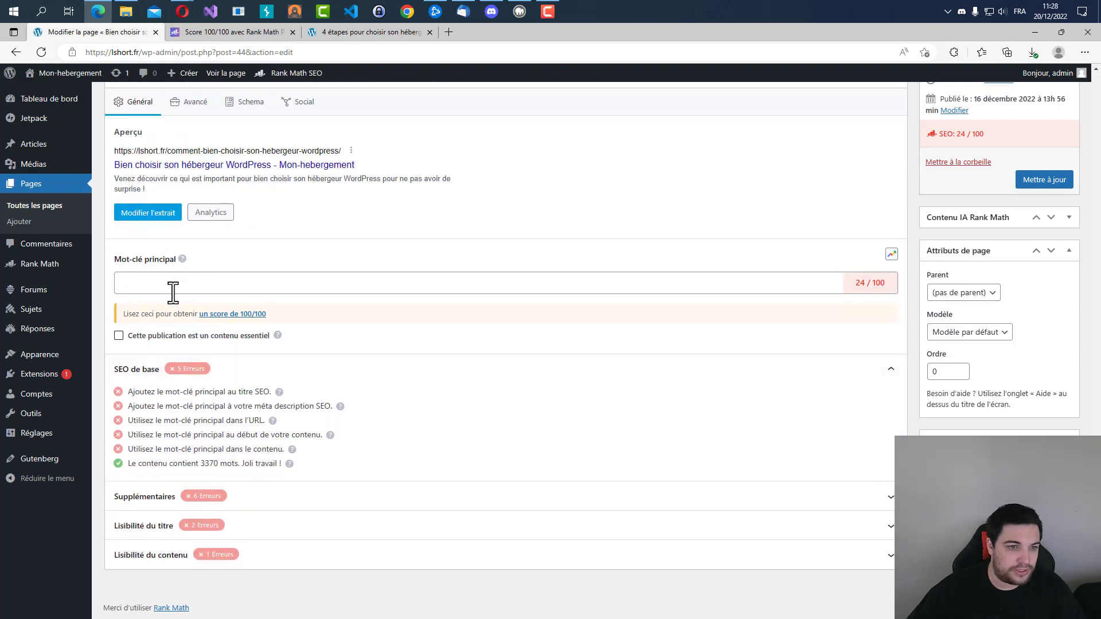
left_click(172, 294)
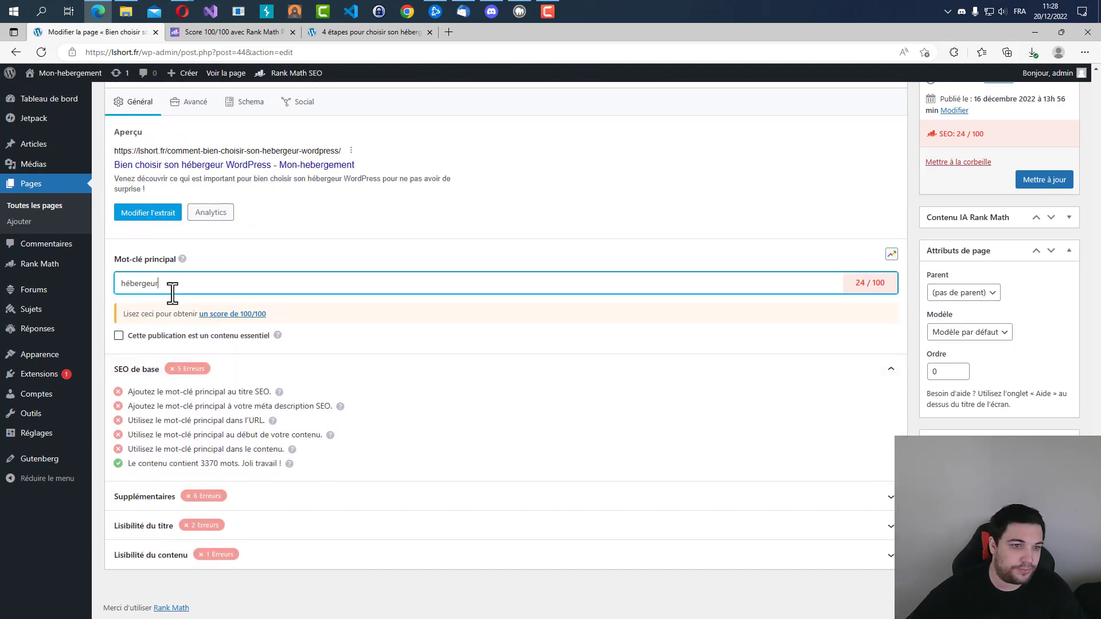
type("hébergeur")
left_click(150, 312)
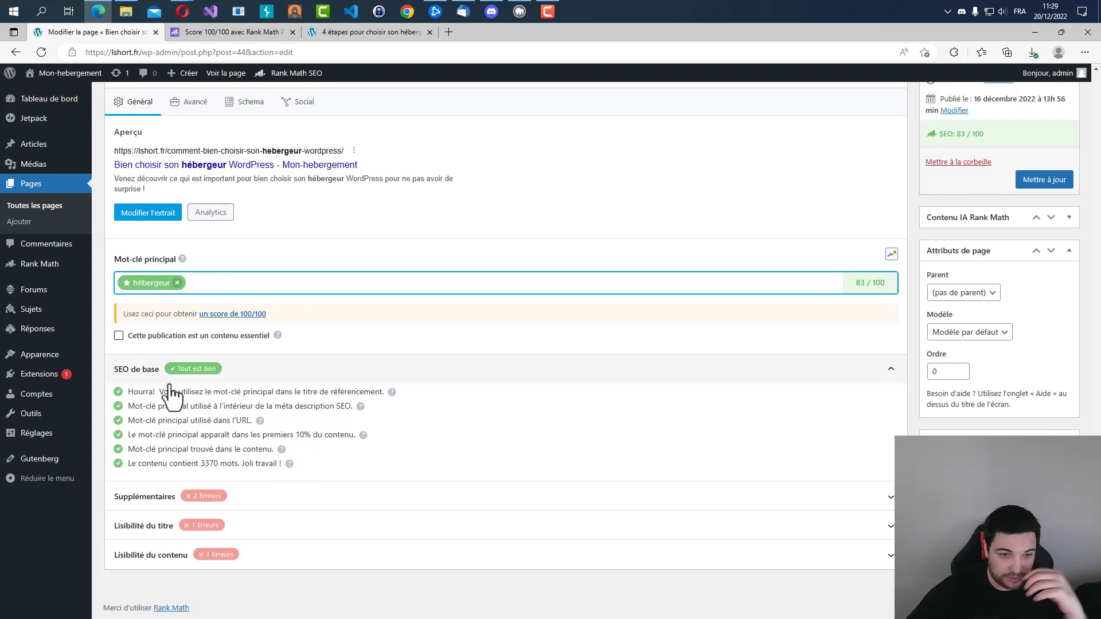
Review the SEO title check and locate the main keyword "hébergeur" in the page title.
left_click_drag(149, 393, 371, 394)
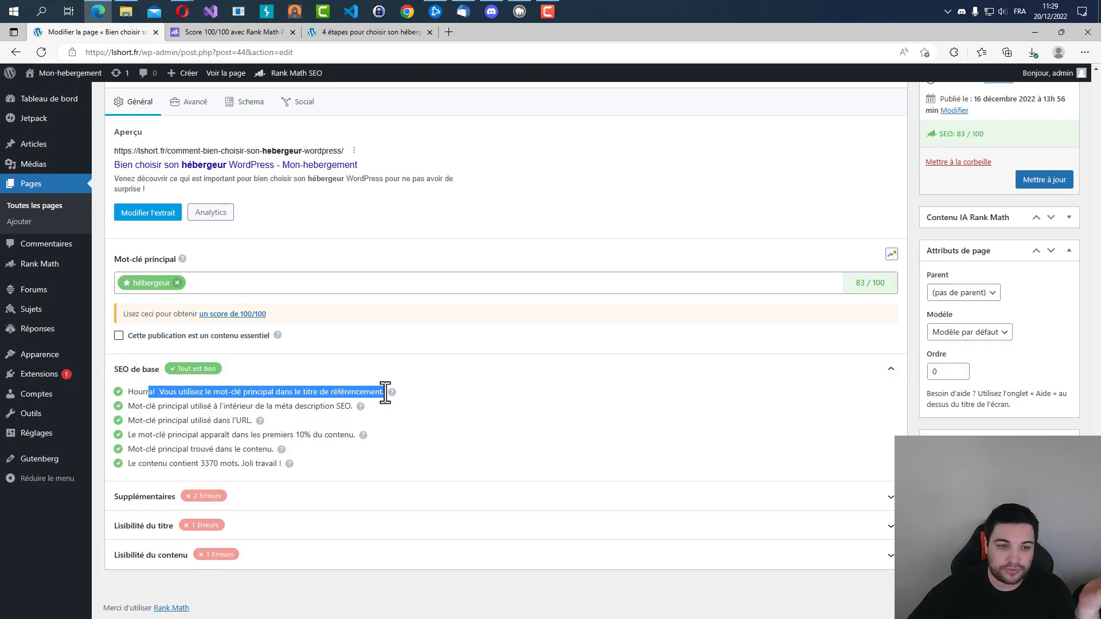
left_click(374, 407)
scroll(305, 393, "up", 15)
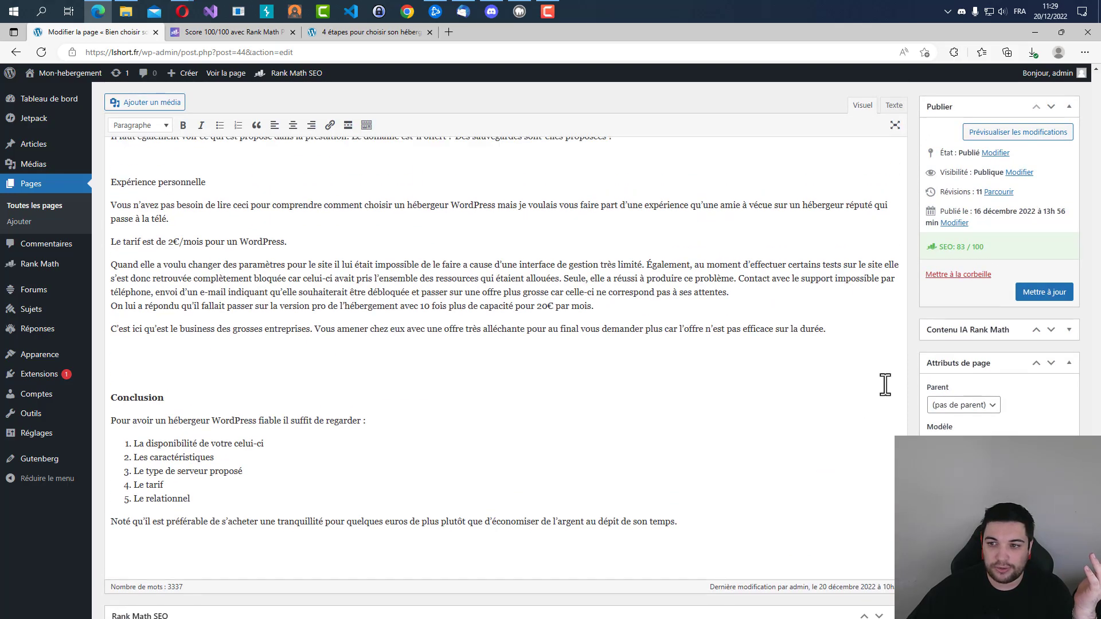
scroll(211, 185, "up", 10)
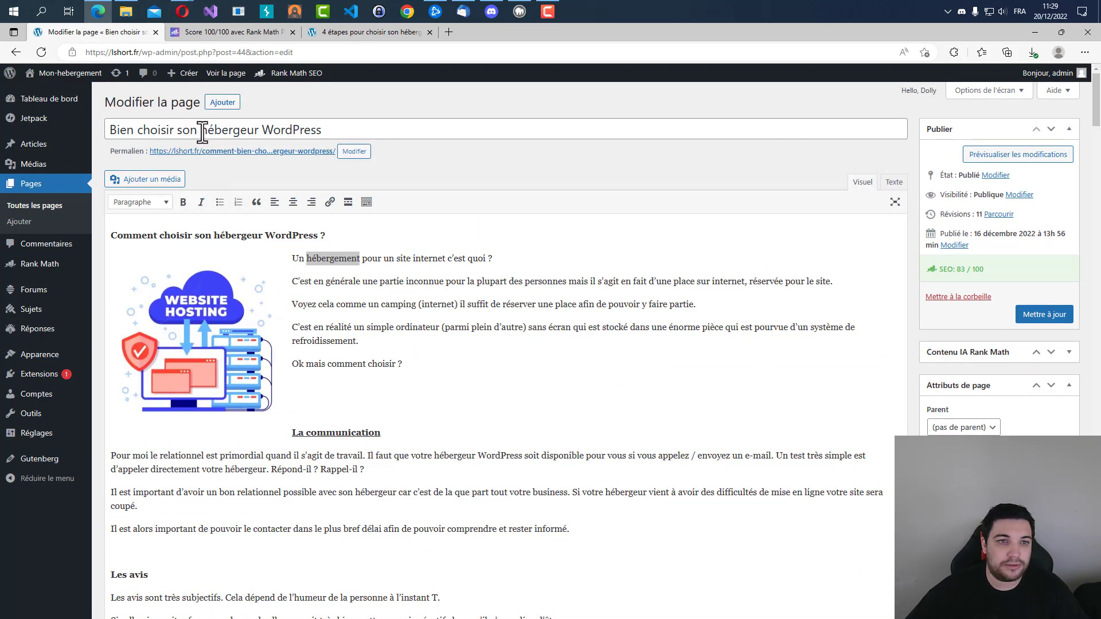
left_click_drag(203, 132, 258, 130)
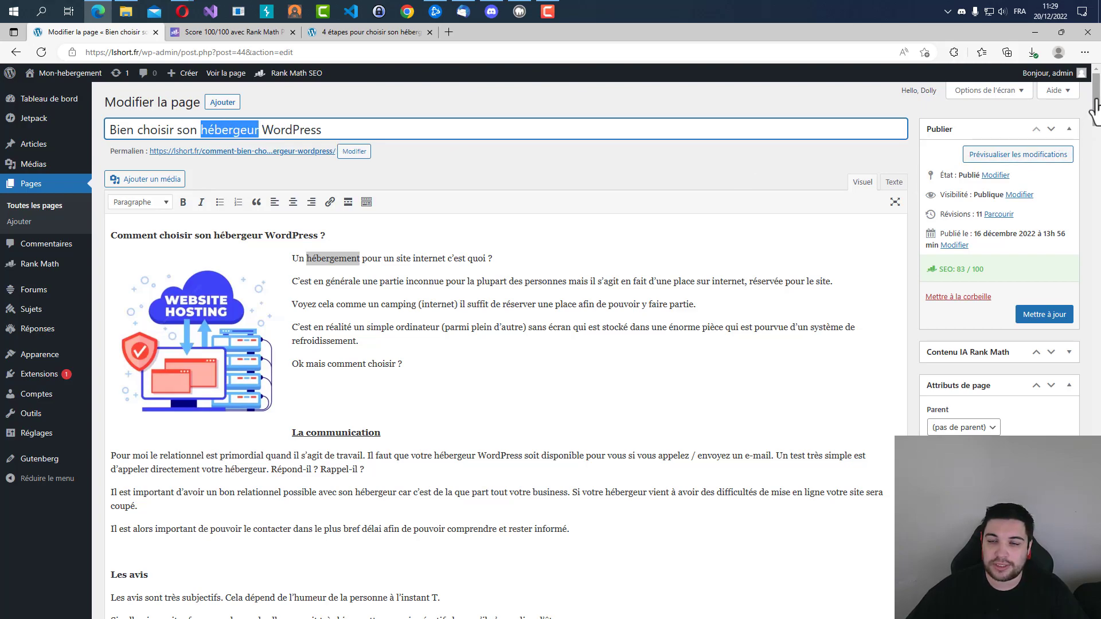
Open the published page from its permalink and inspect its URL for the main keyword.
left_click(206, 155)
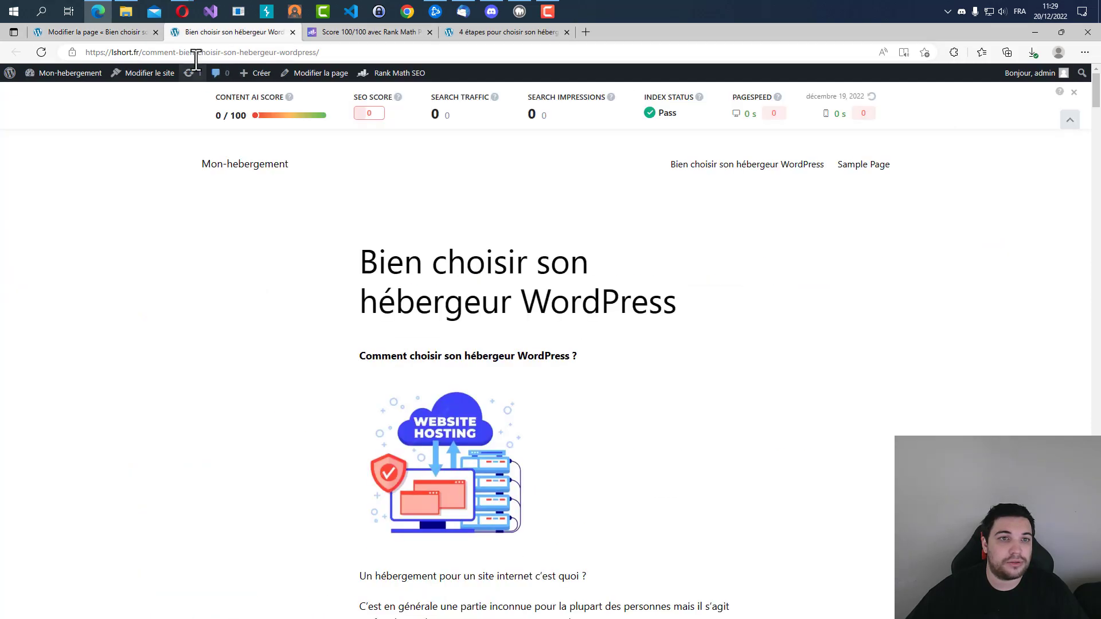
left_click(227, 52)
left_click_drag(240, 52, 273, 53)
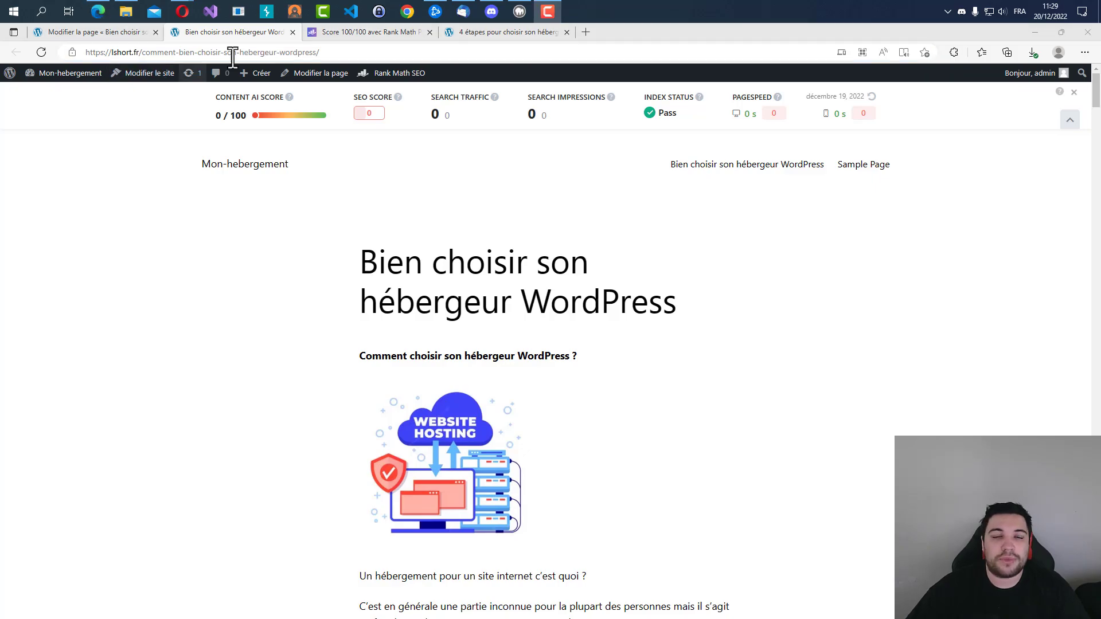
Return to the page editor and examine the meta description check under the basic SEO results.
left_click(112, 32)
scroll(548, 325, "down", 1)
scroll(547, 326, "down", 5)
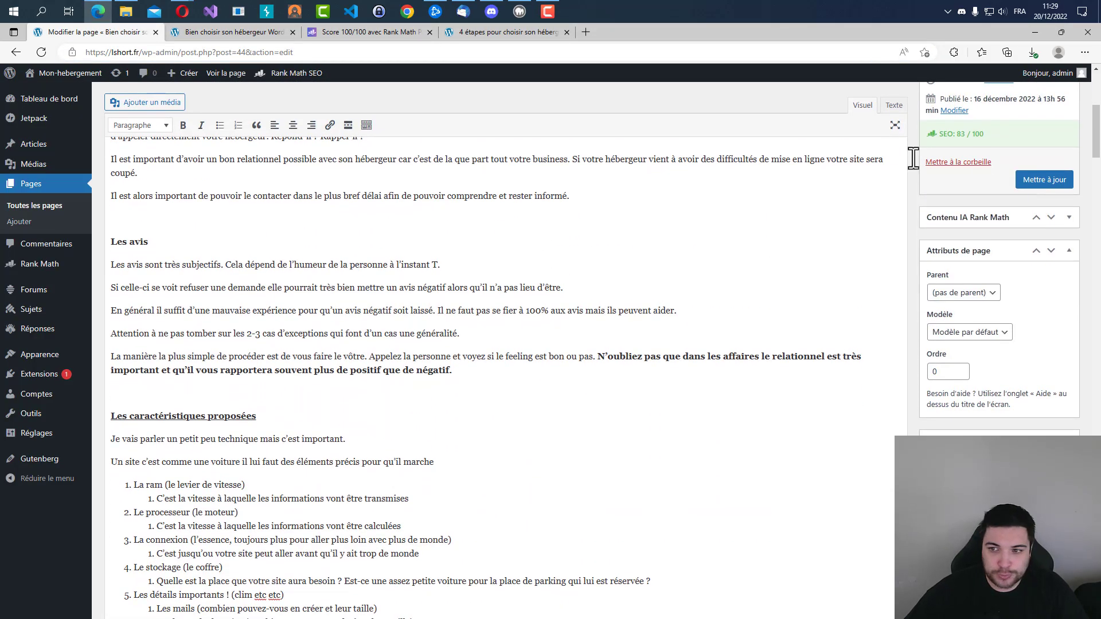
scroll(1080, 335, "down", 6)
left_click_drag(1080, 334, 1078, 579)
scroll(376, 469, "down", 4)
left_click_drag(136, 412, 351, 409)
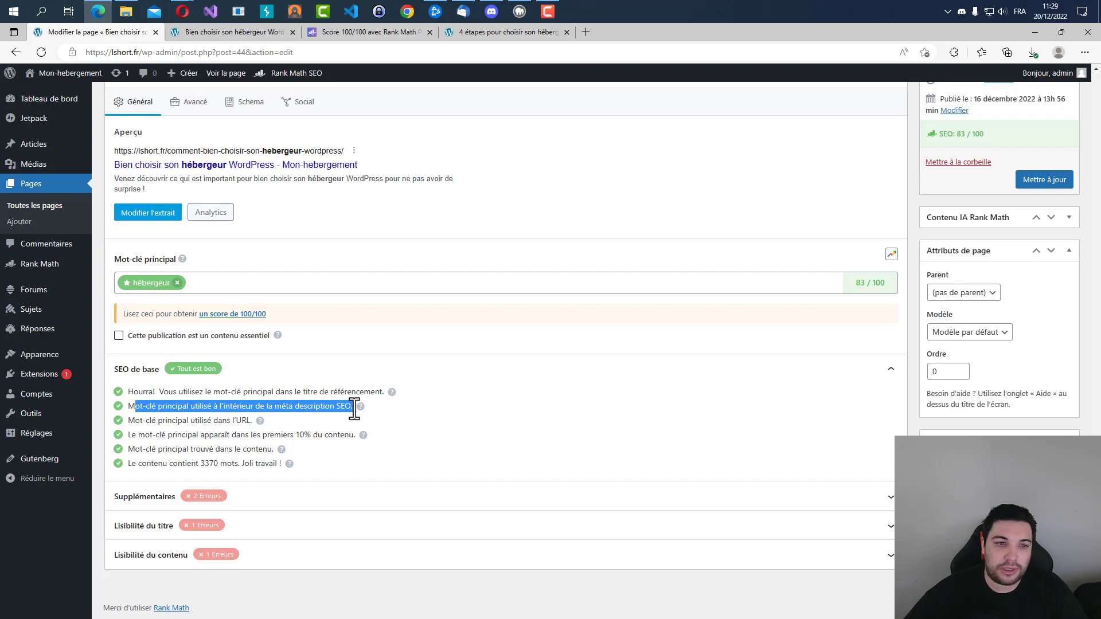
Open the Rank Math snippet editor and examine the title's character count, the permalink and the description.
scroll(344, 413, "up", 5)
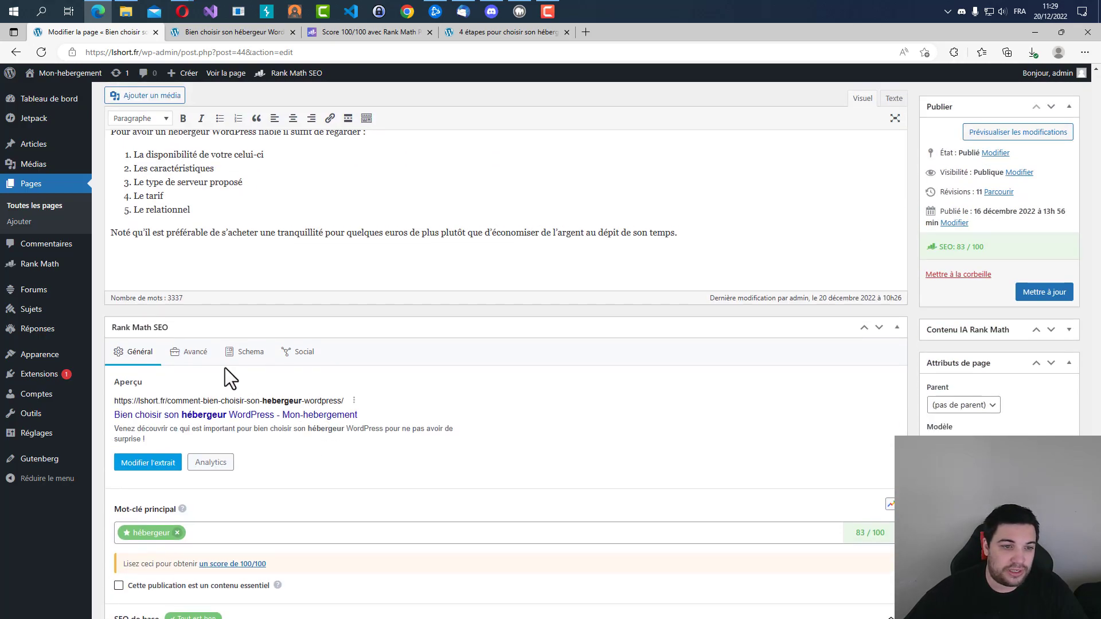
left_click(133, 465)
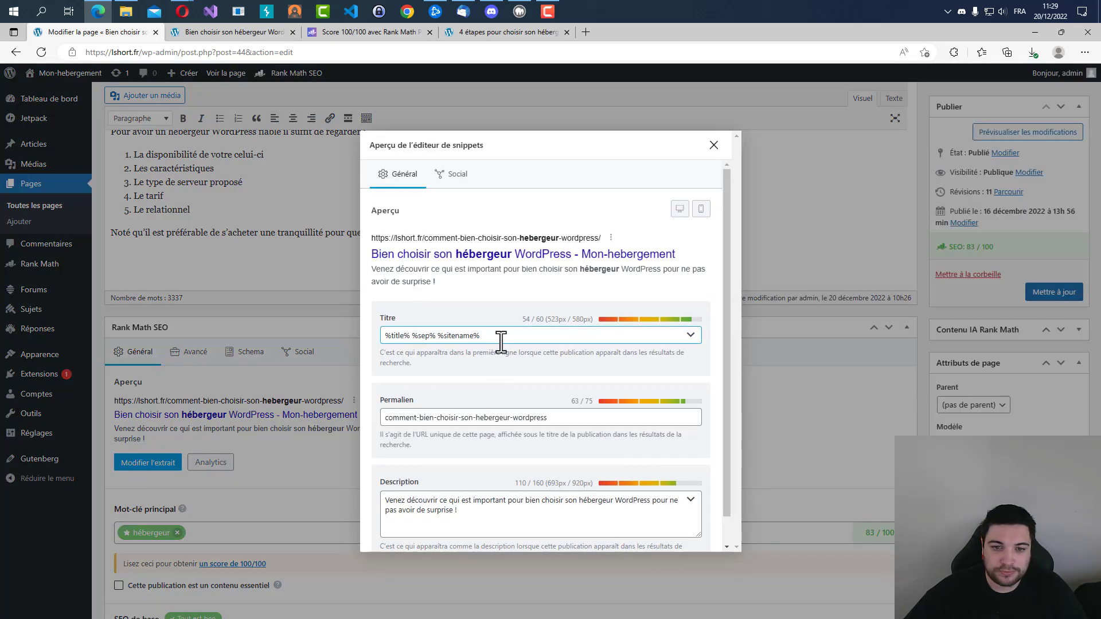
left_click_drag(522, 320, 547, 321)
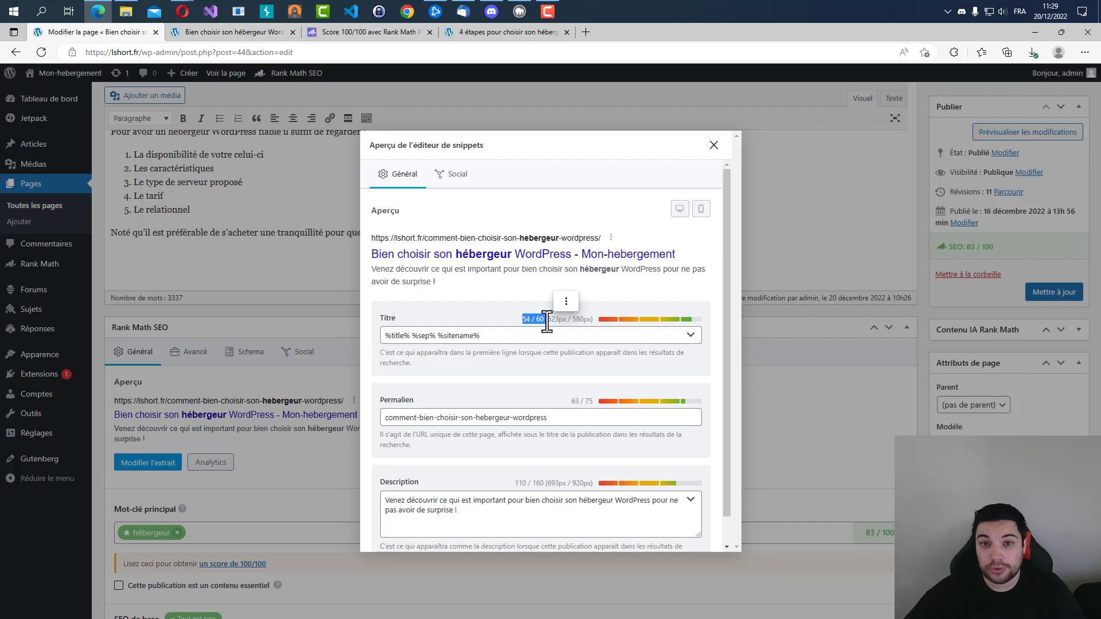
scroll(547, 321, "down", 1)
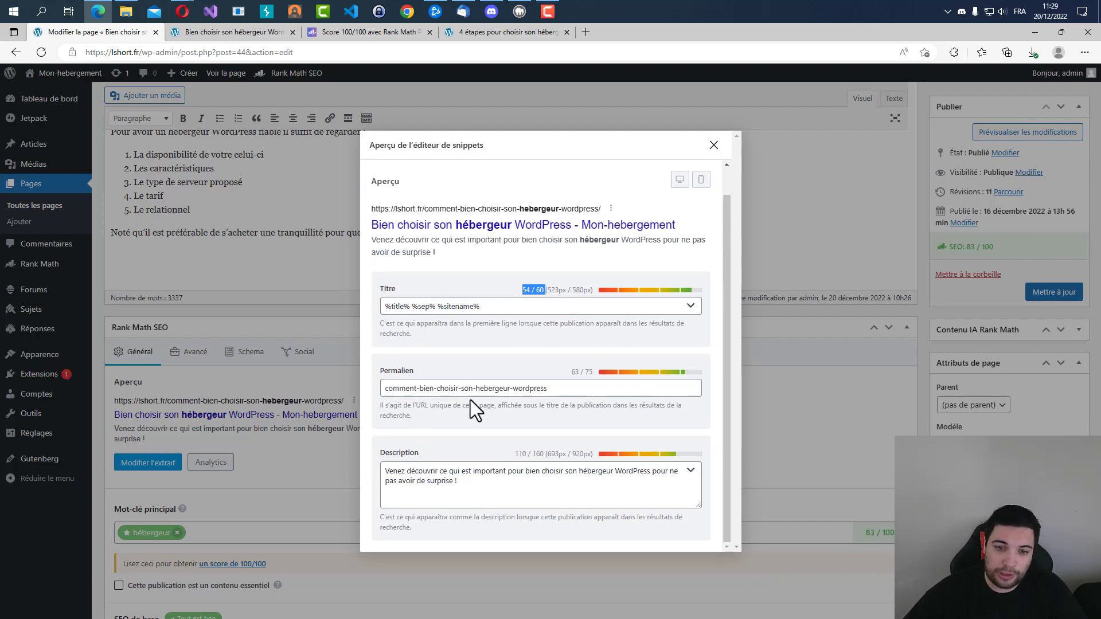
Examine the keyword "hebergeur", the word "wordpress" and the character count of the permalink in the snippet editor.
left_click_drag(476, 388, 514, 392)
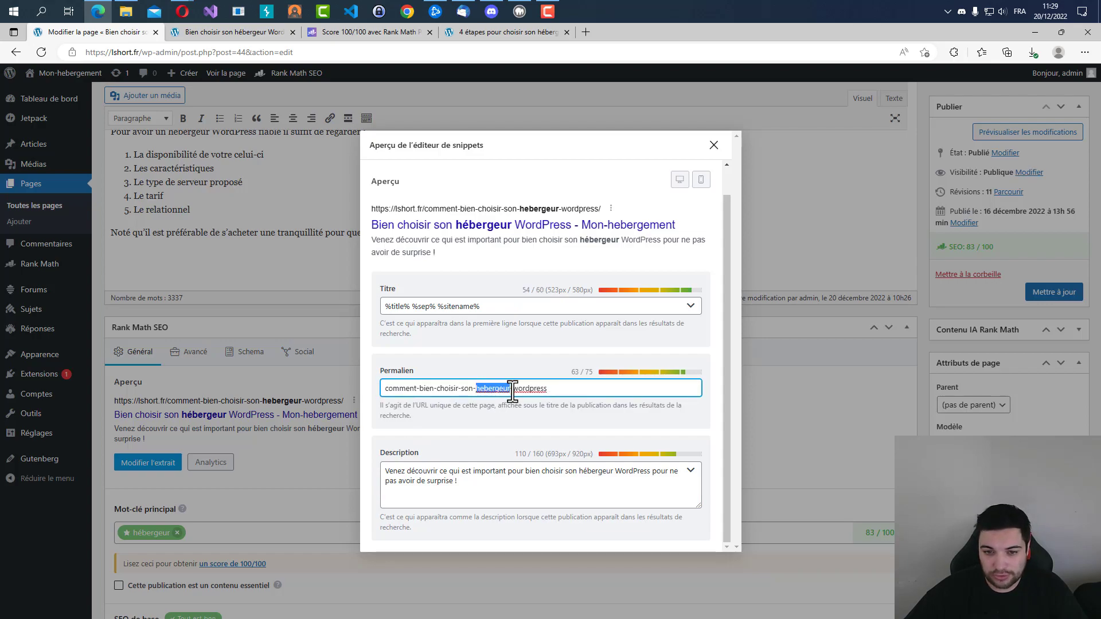
left_click(573, 377)
left_click_drag(574, 377, 597, 375)
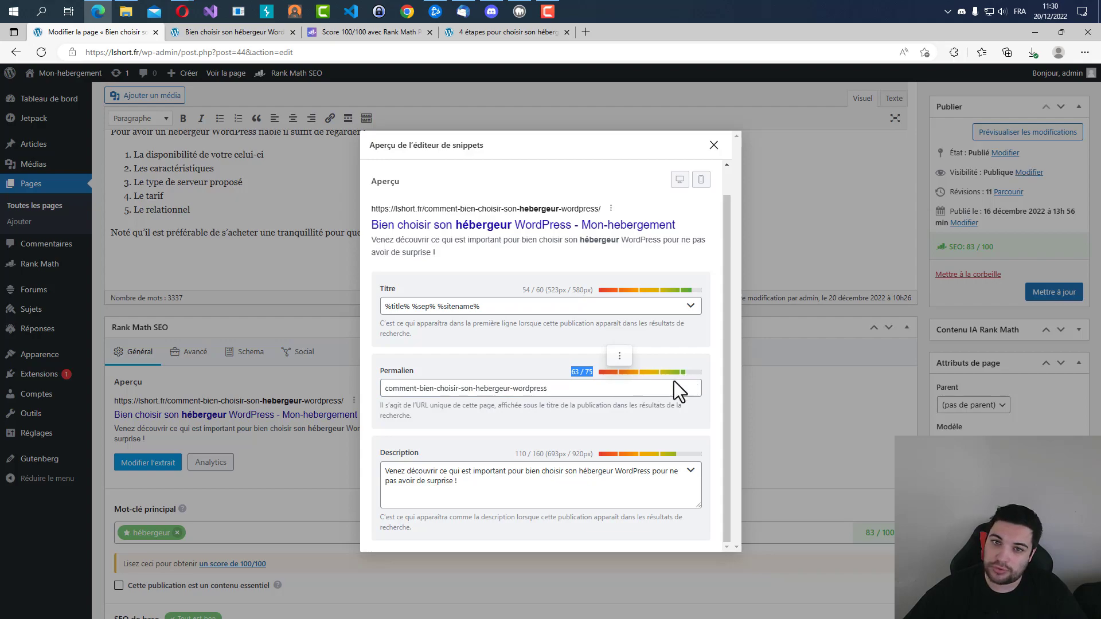
left_click(571, 391)
double_click(487, 383)
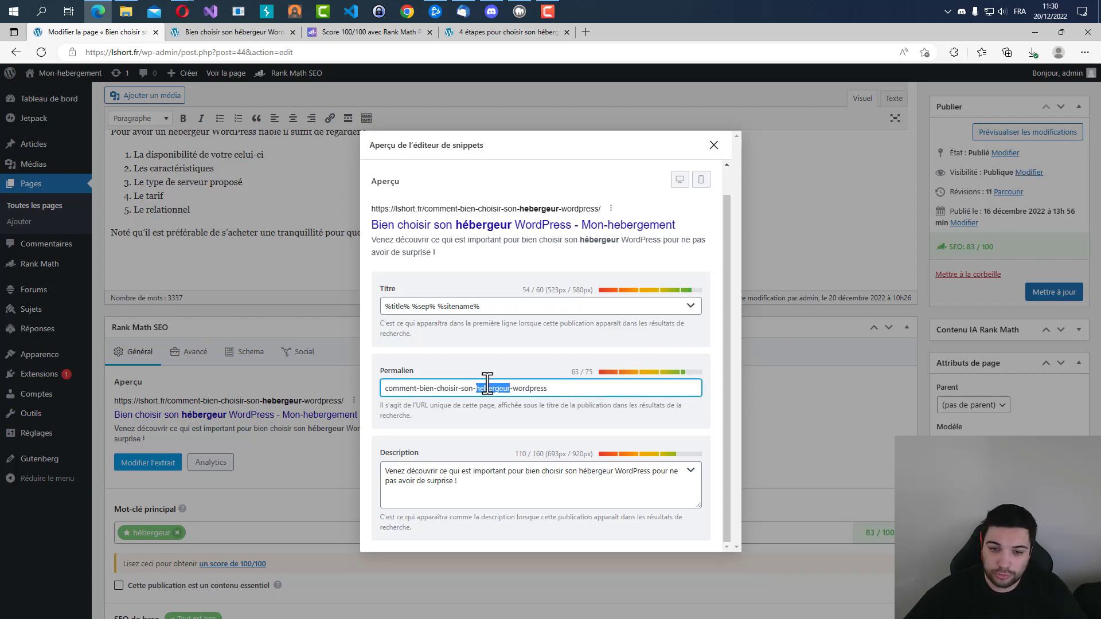
left_click(532, 390)
double_click(533, 390)
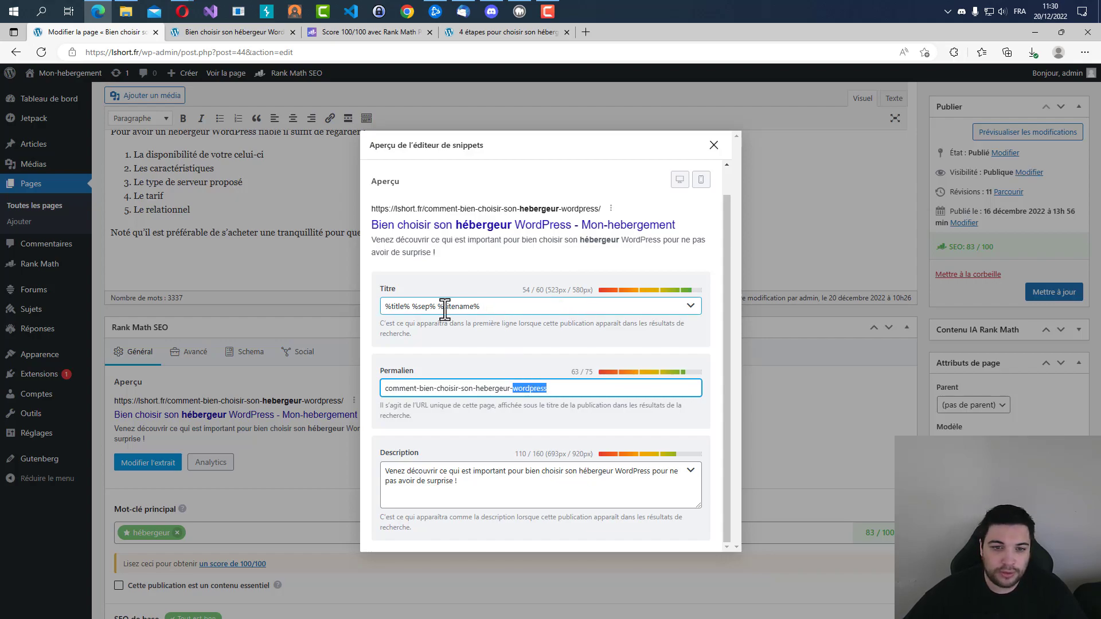
Inspect the title template and the description preview, and close the snippet editor.
left_click(519, 307)
left_click_drag(519, 307, 354, 311)
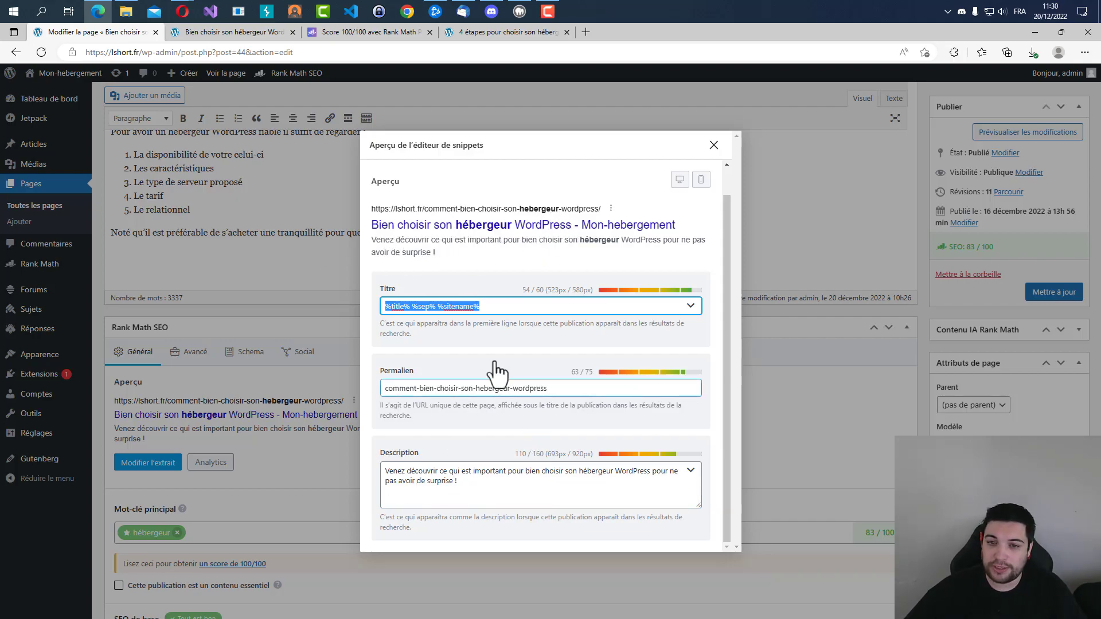
left_click_drag(504, 254, 374, 240)
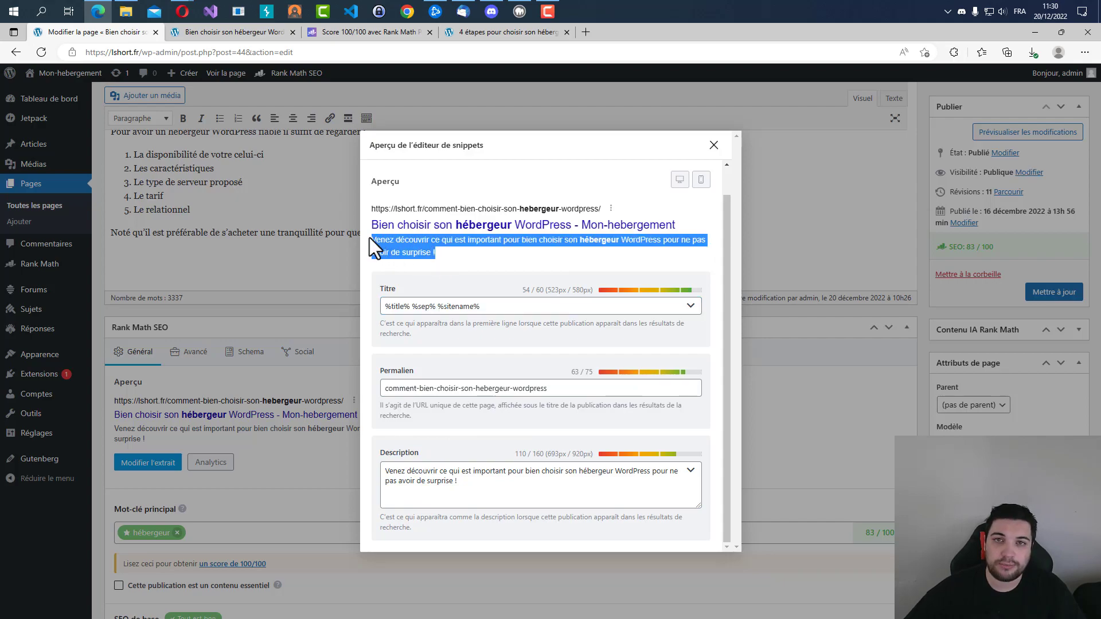
left_click(490, 261)
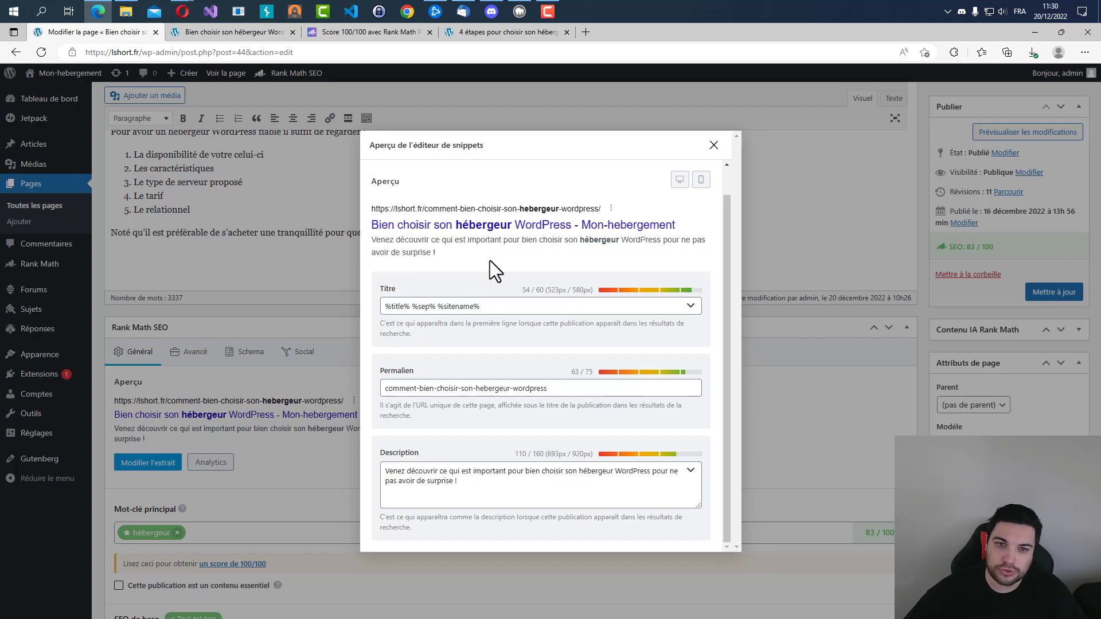
left_click(713, 145)
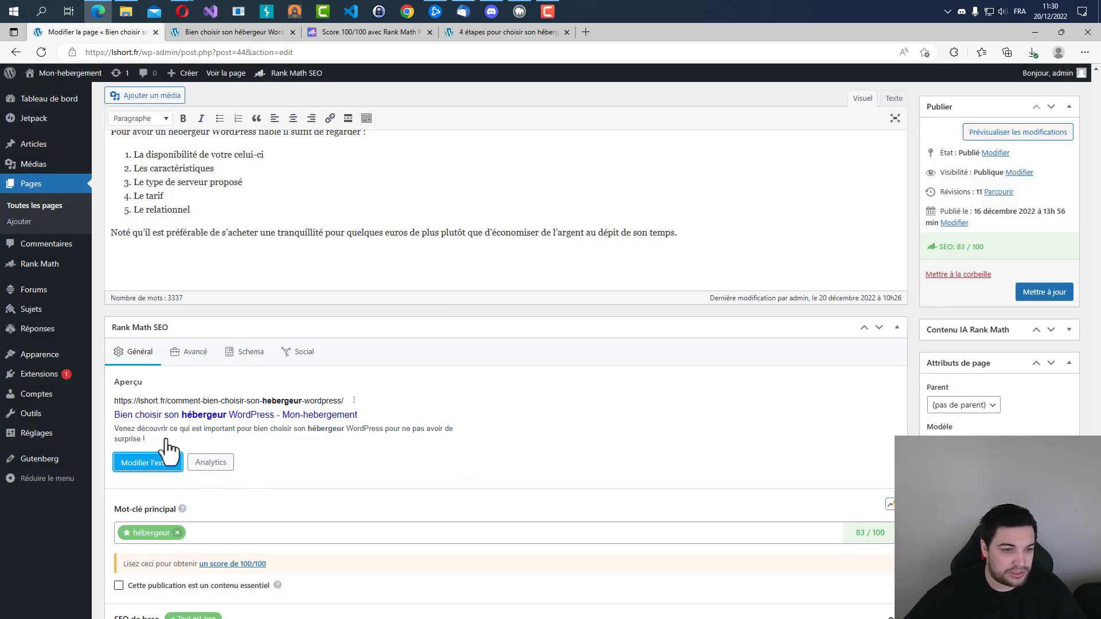
Check the search snippet preview once more and review the page's overall SEO score.
left_click_drag(170, 447, 110, 395)
left_click(509, 407)
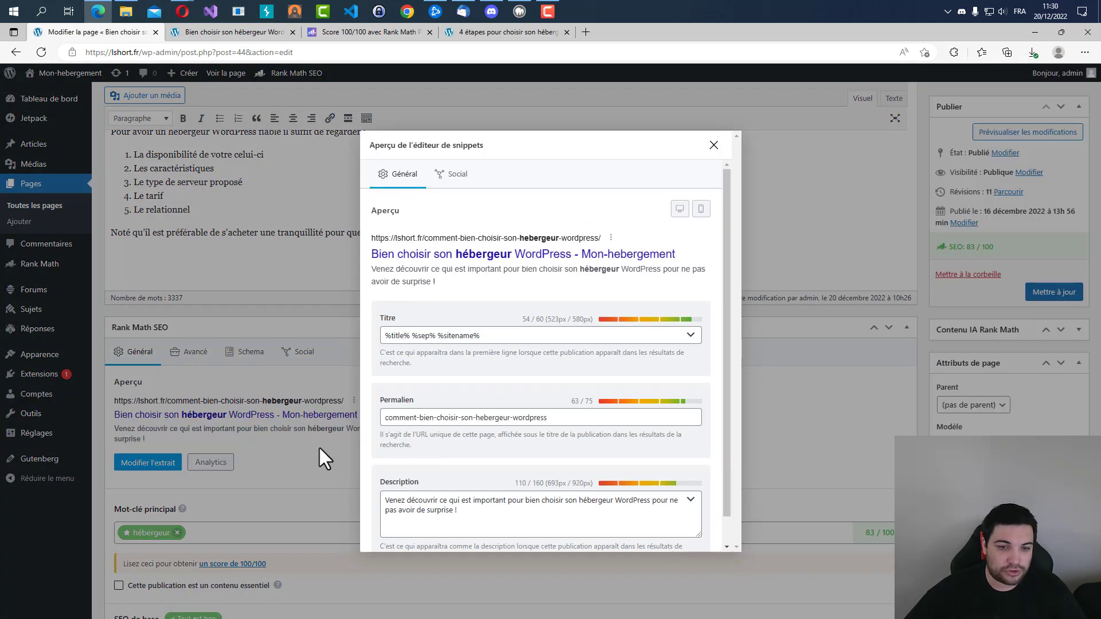
left_click(713, 145)
scroll(430, 302, "down", 4)
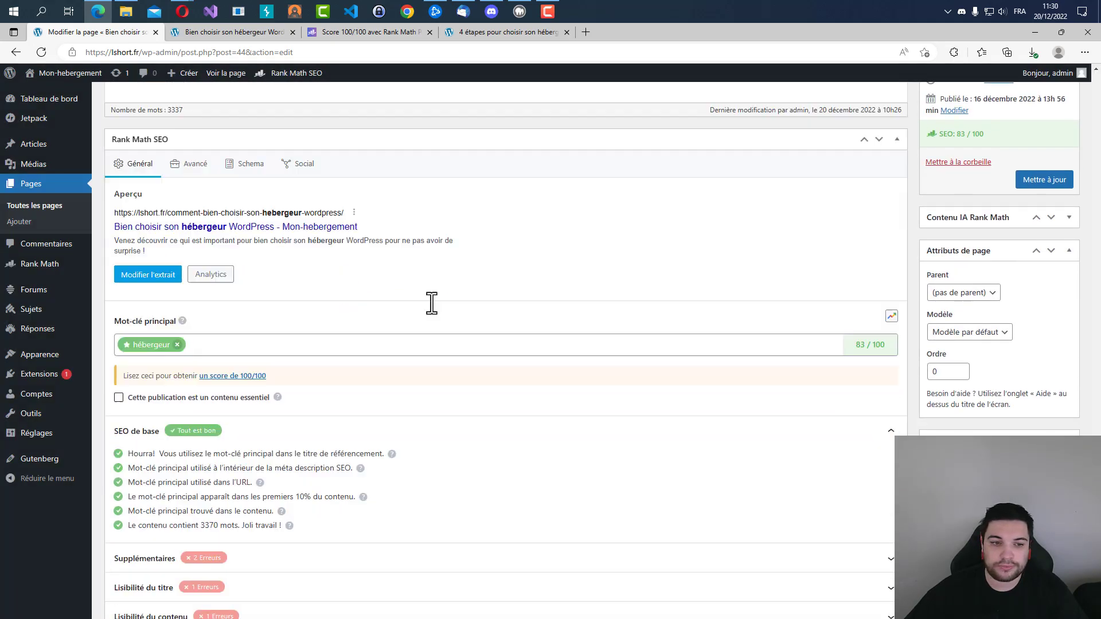
double_click(962, 133)
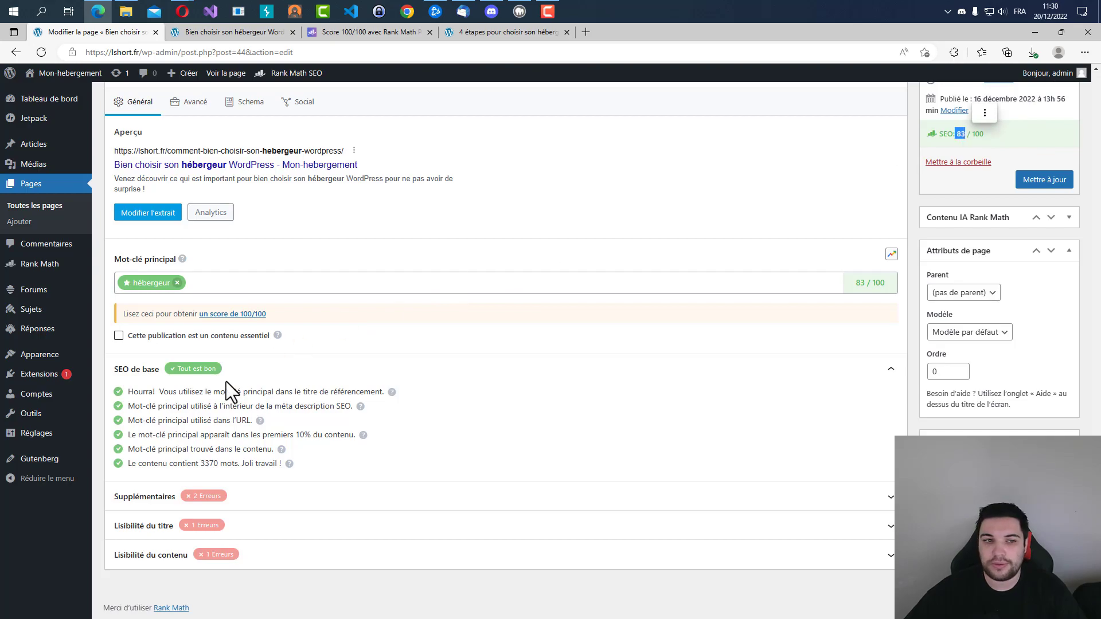
Test removing "hebergeur" from the permalink in the snippet editor, undo the removal and close the editor.
left_click(154, 217)
double_click(492, 418)
key("BackSpace")
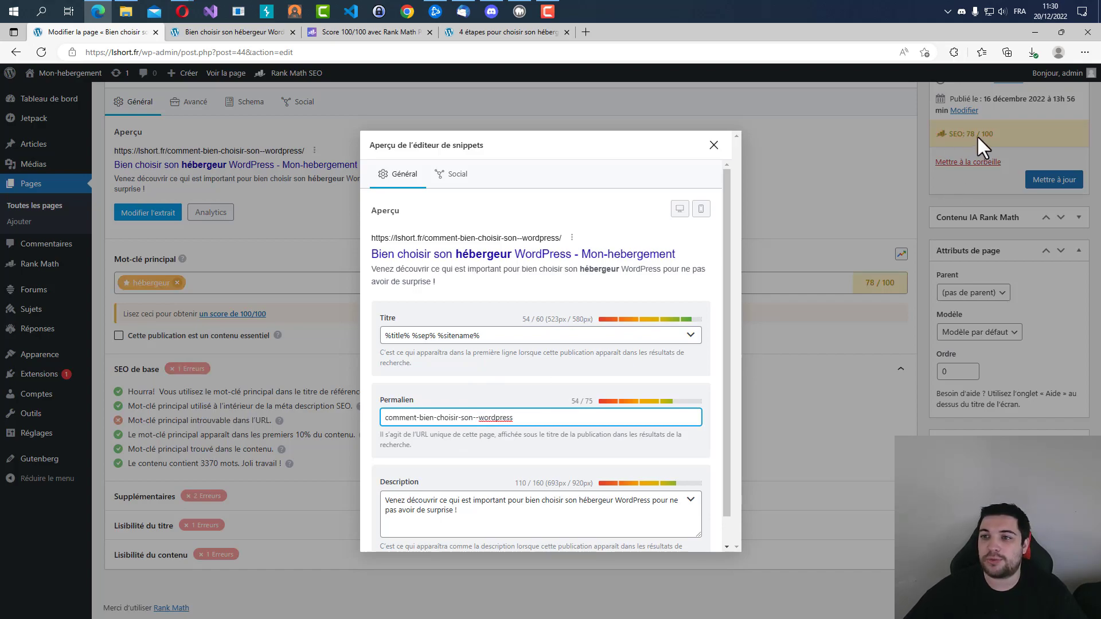
key("ctrl+z")
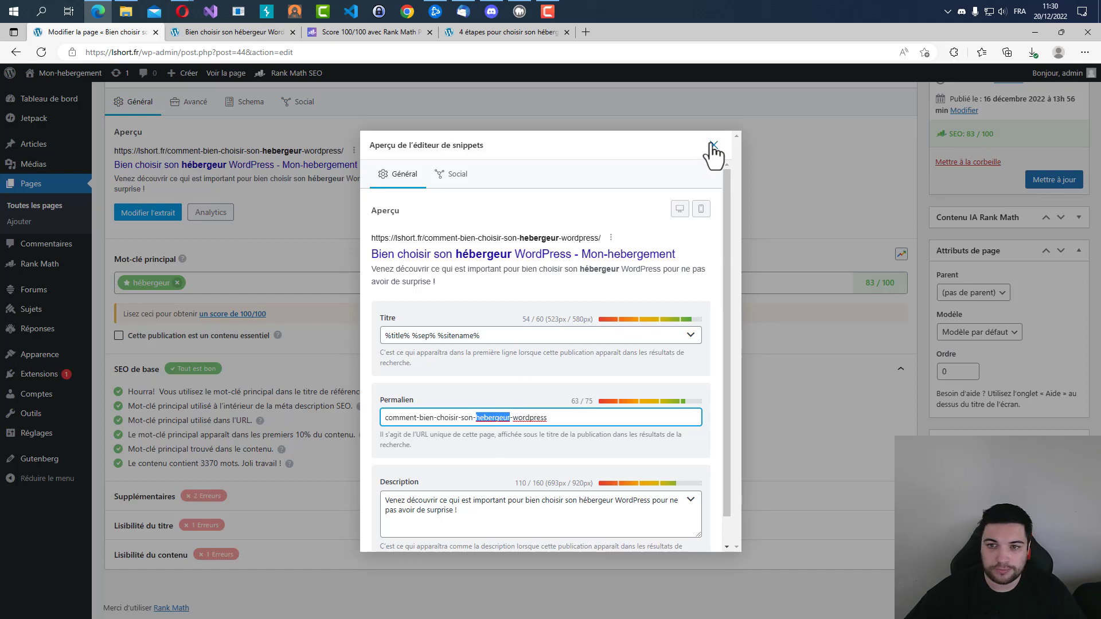
left_click(713, 145)
Review the URL and first-10% keyword checks, and search the page for "hébergeur".
left_click_drag(136, 421, 252, 421)
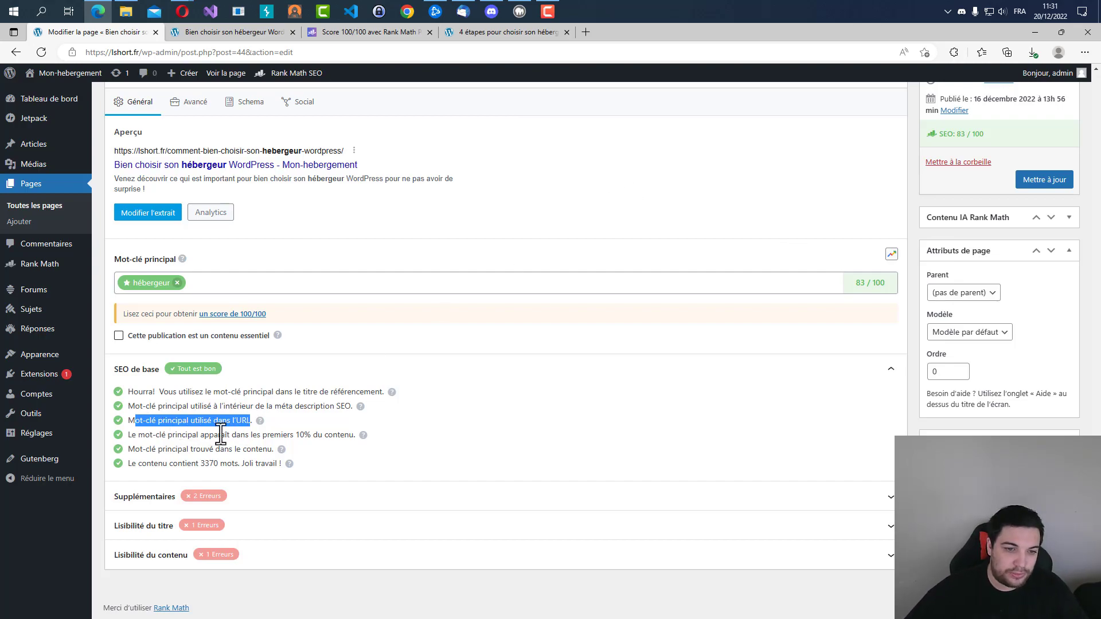
left_click_drag(295, 435, 318, 435)
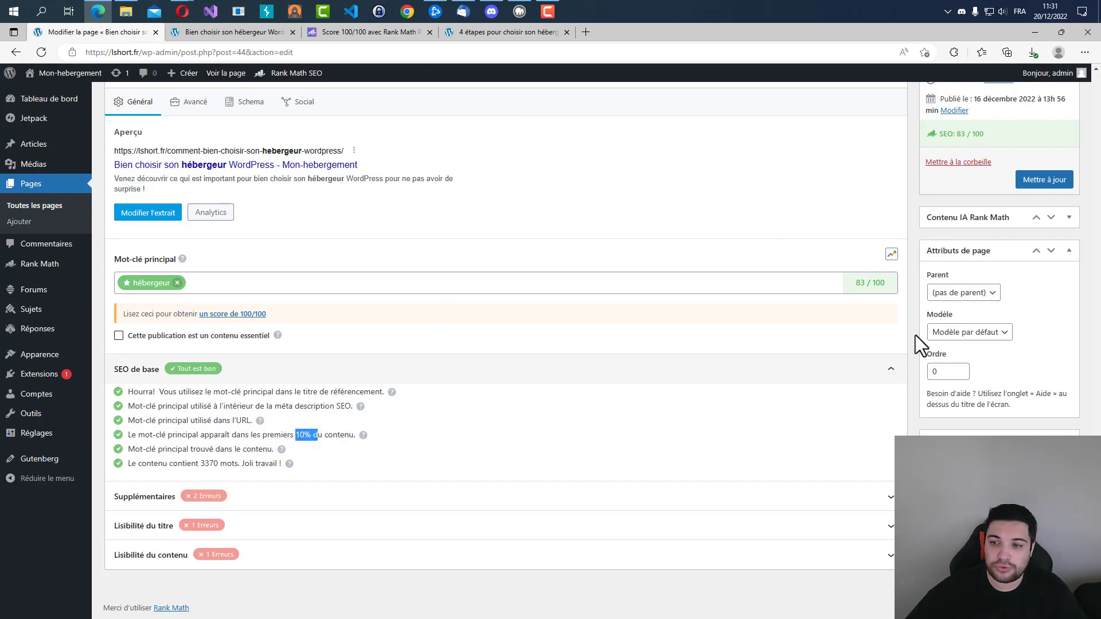
scroll(1013, 328, "up", 20)
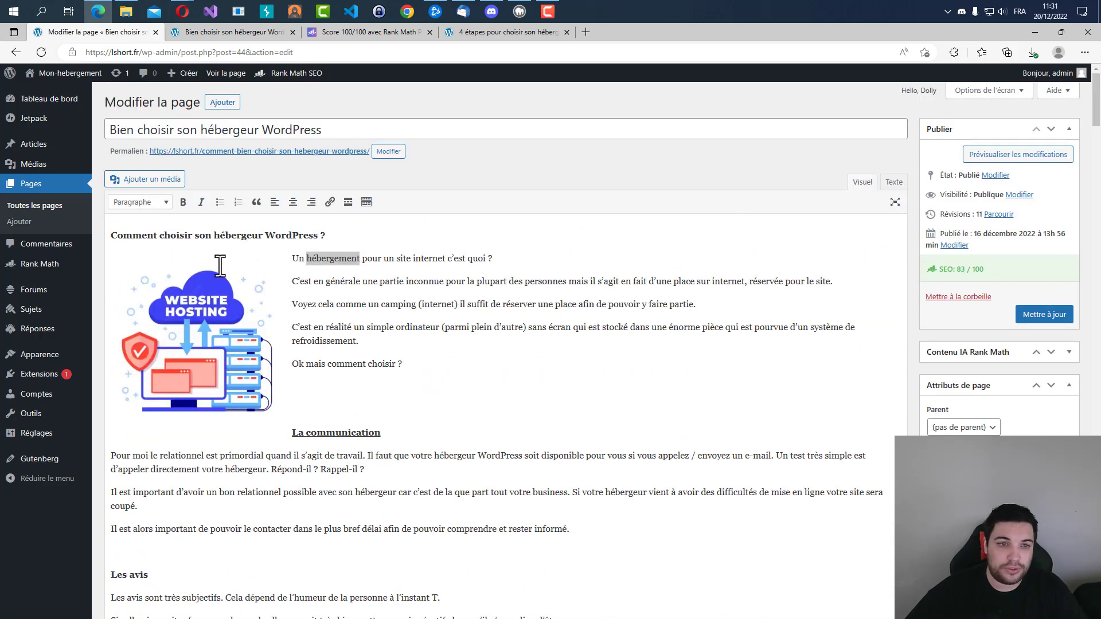
double_click(234, 235)
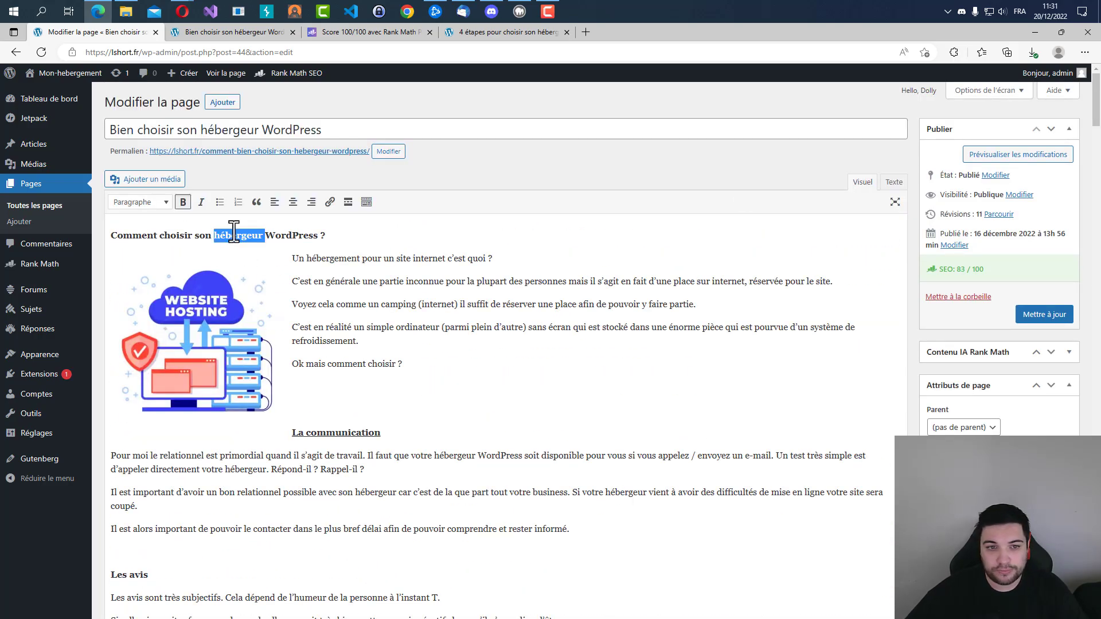
key("ctrl+f")
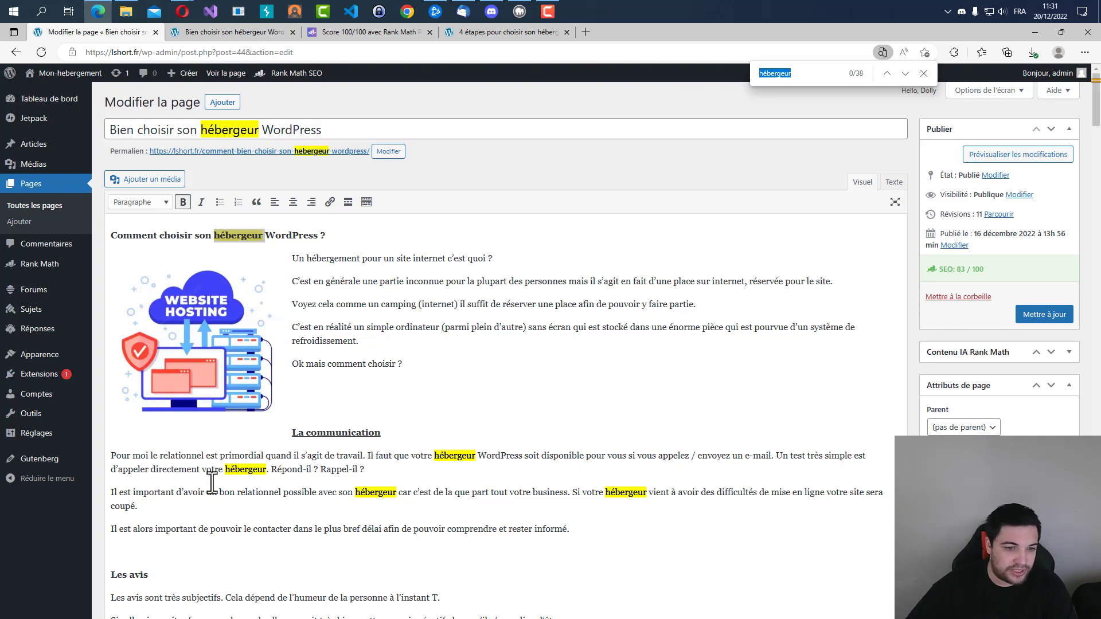
Add "WordPress" after "votre hébergeur" in the first paragraph and after "son hébergeur" in the second paragraph of La communication.
left_click(268, 470)
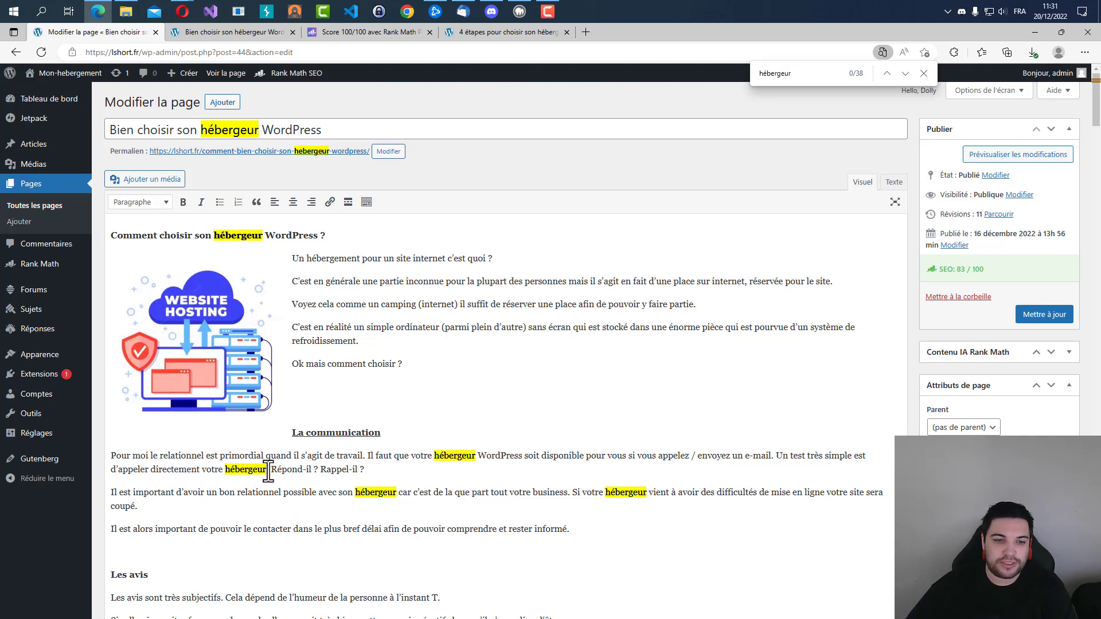
type("WordPress.")
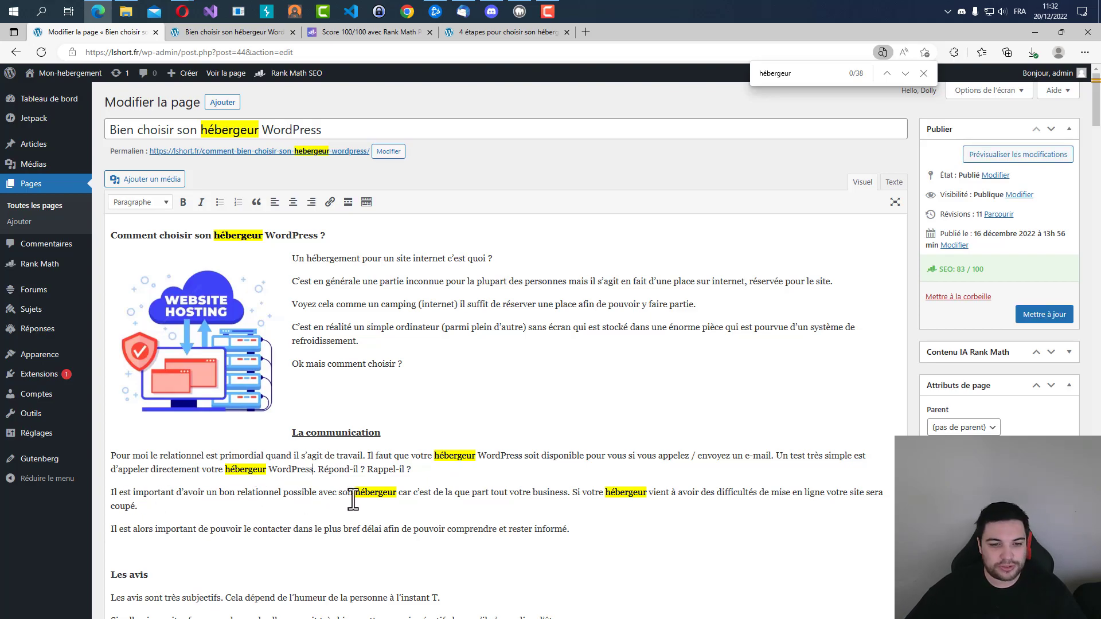
left_click(399, 495)
type("WordPres")
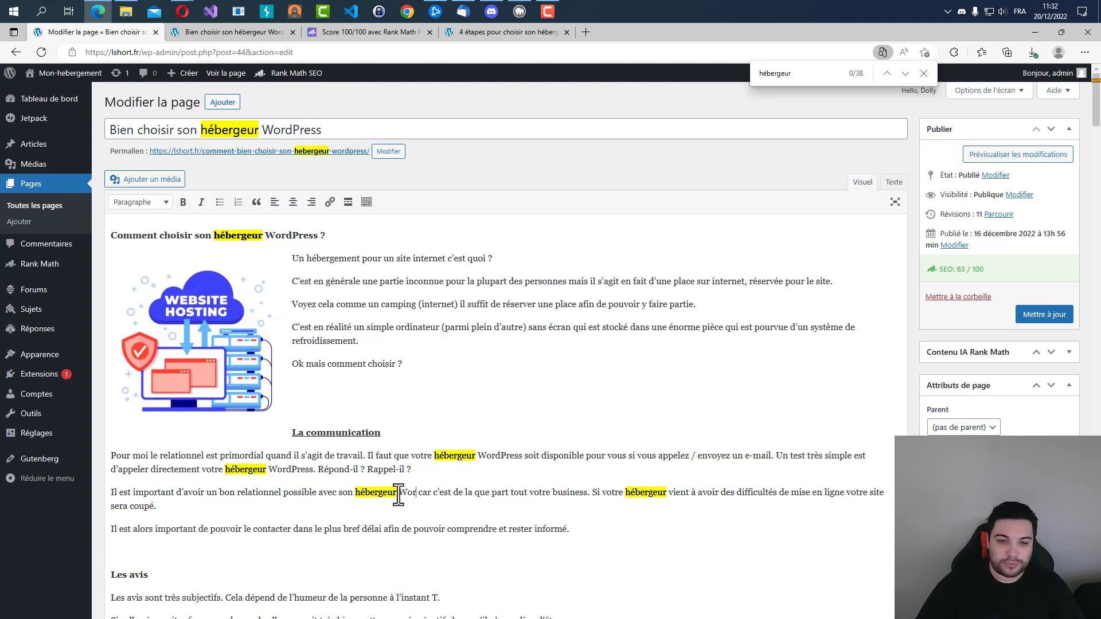
type("s")
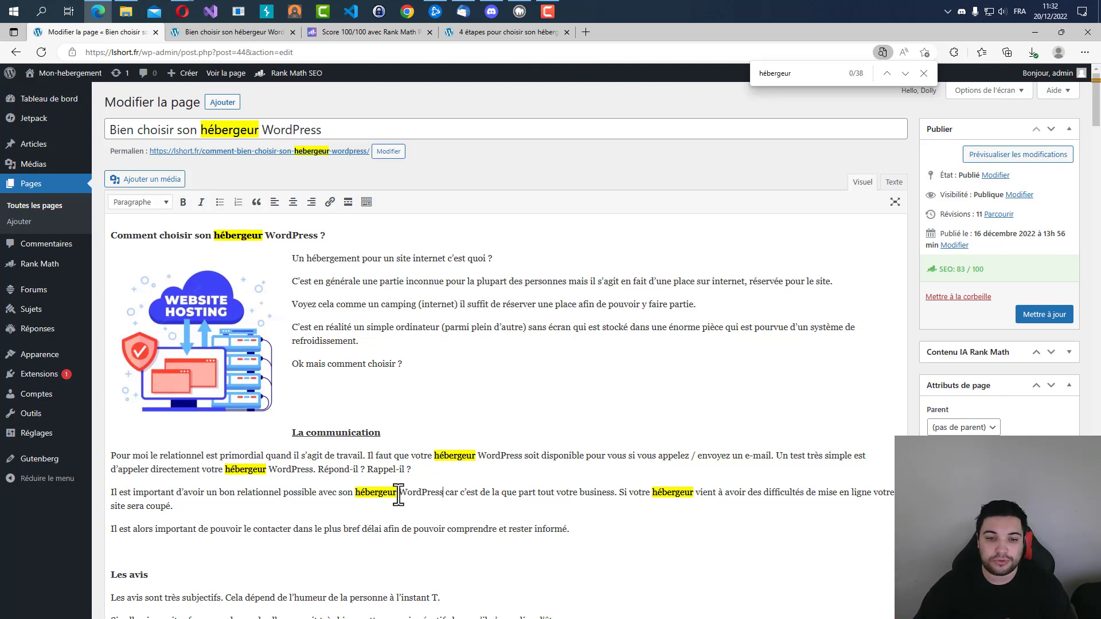
Look through the highlighted occurrences of "hébergeur" across the article and read the check for the keyword in the content.
scroll(398, 494, "down", 20)
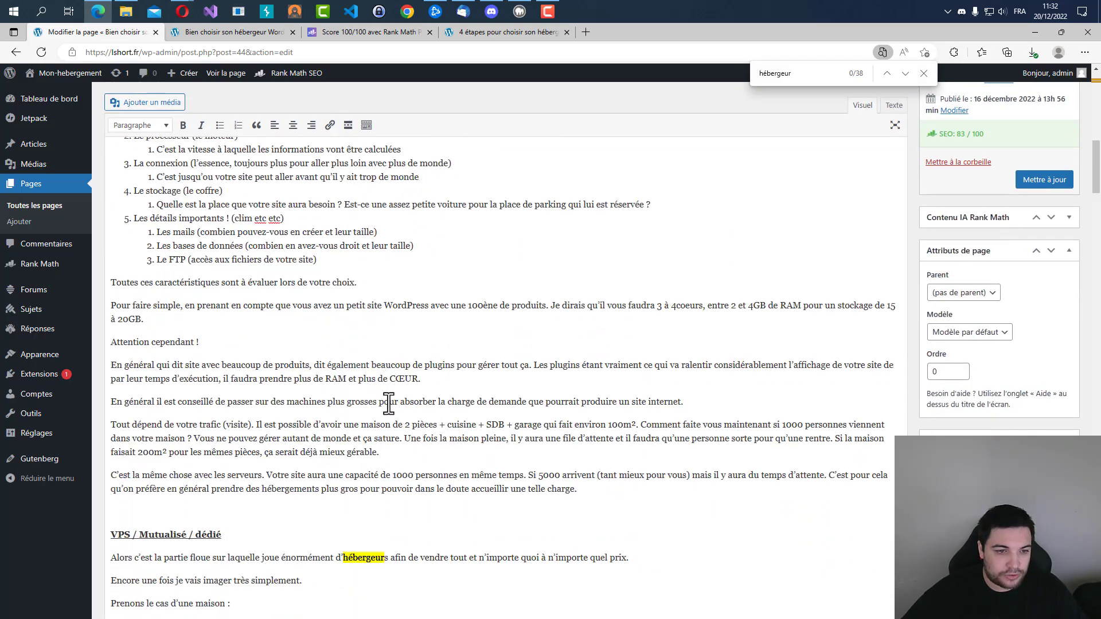
scroll(484, 309, "up", 16)
scroll(494, 308, "down", 14)
scroll(487, 319, "up", 15)
scroll(940, 222, "down", 2)
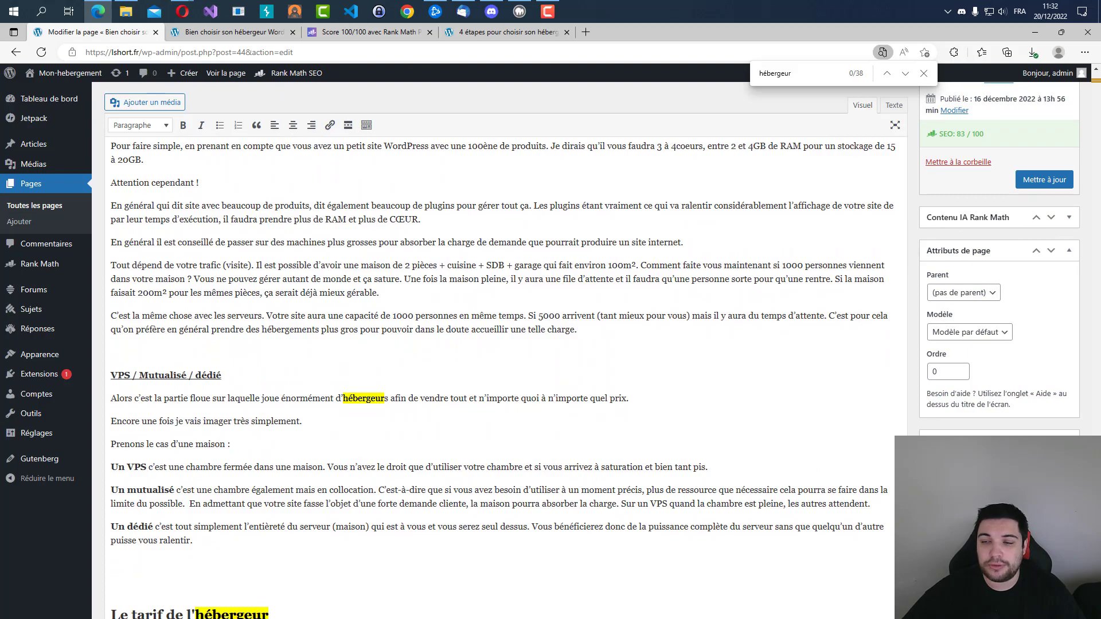
scroll(506, 350, "down", 15)
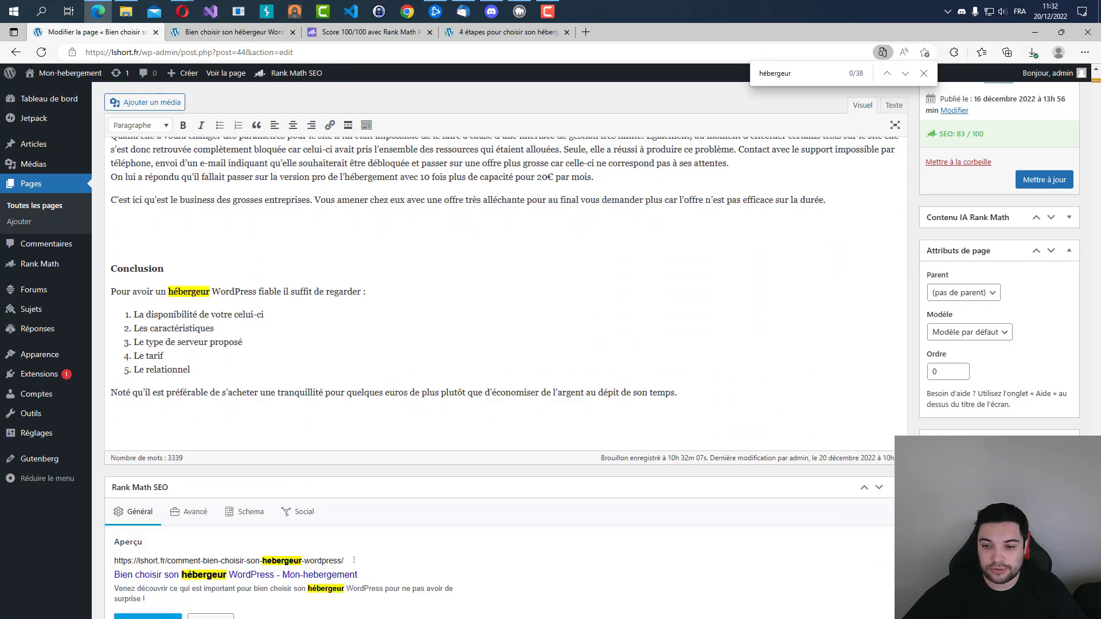
scroll(453, 491, "down", 1)
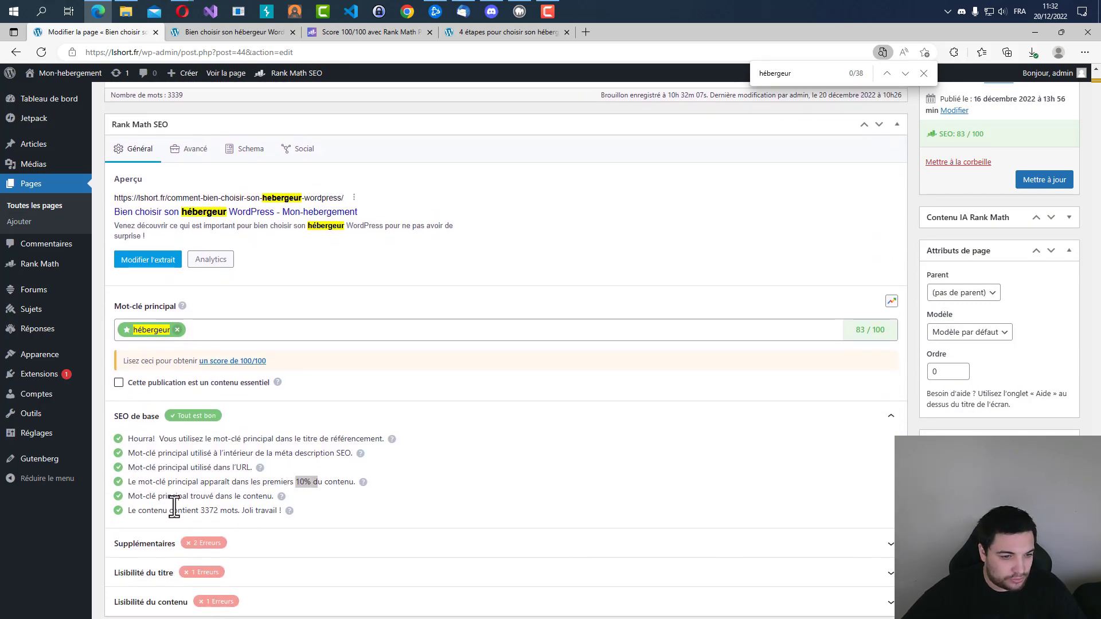
left_click_drag(137, 496, 274, 494)
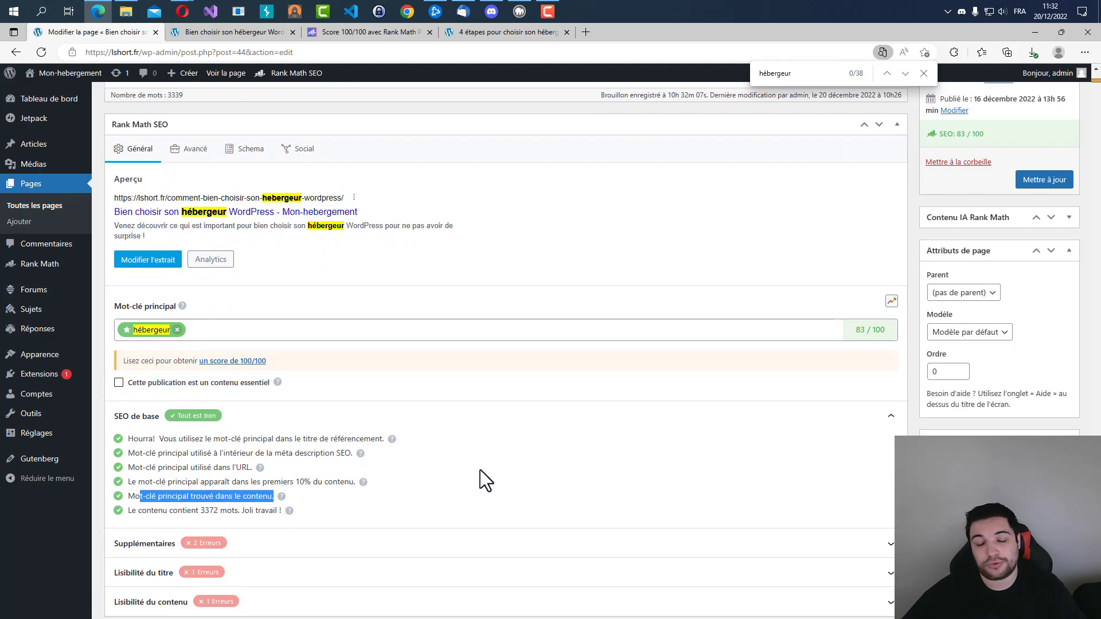
left_click(357, 498)
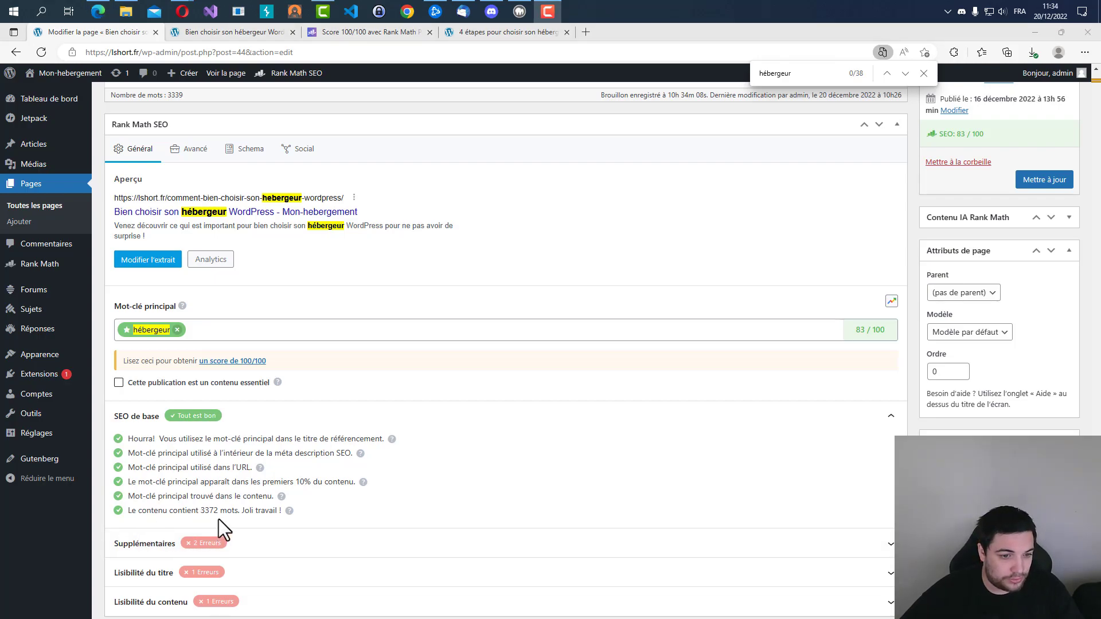
Compare the editor's word count with the content length check, open that check's Rank Math help article and close the three older reference tabs.
scroll(252, 510, "up", 9)
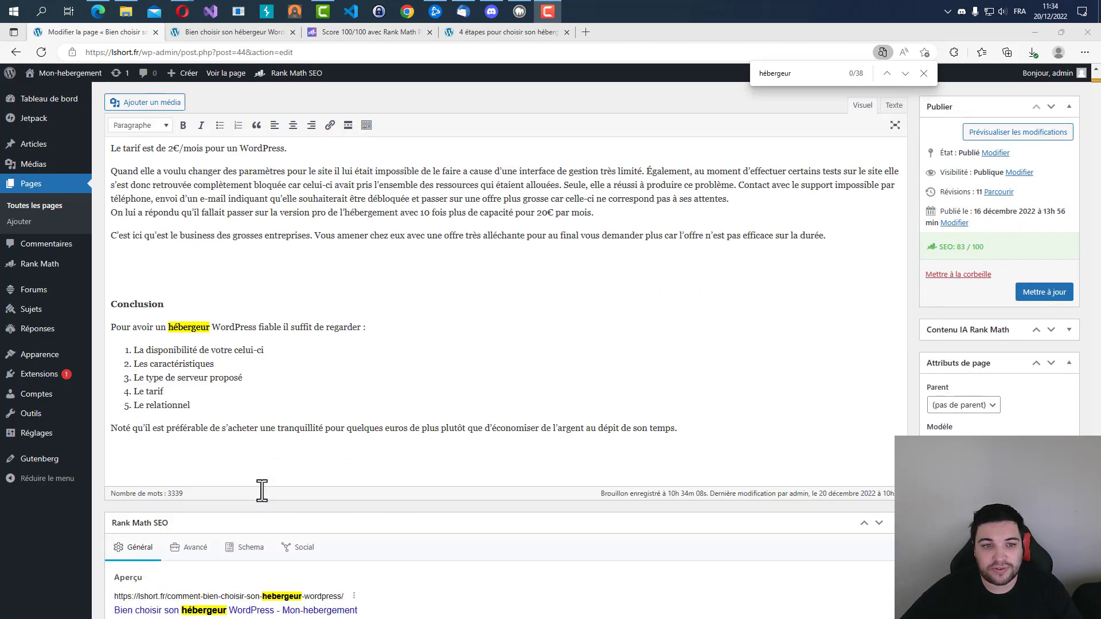
scroll(229, 458, "down", 10)
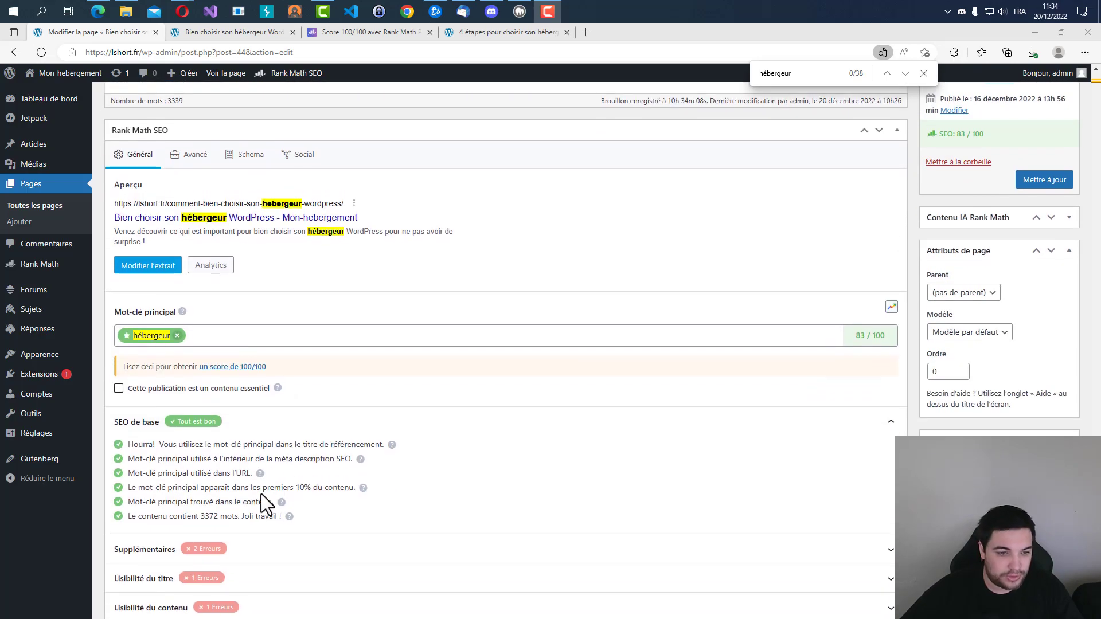
left_click(287, 515)
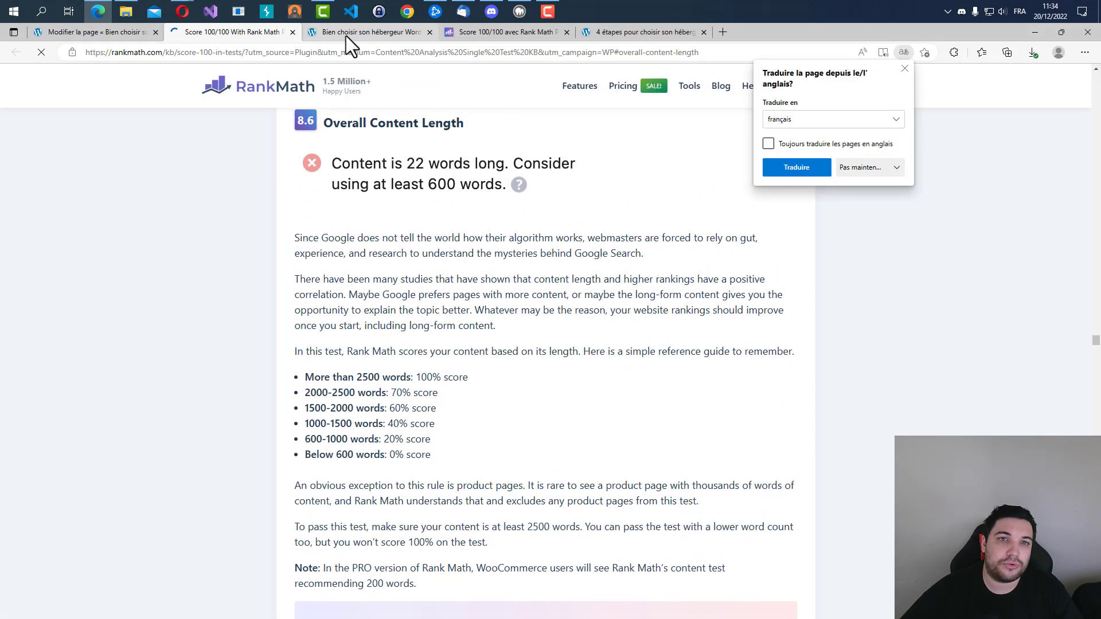
middle_click(345, 36)
middle_click(345, 35)
middle_click(343, 35)
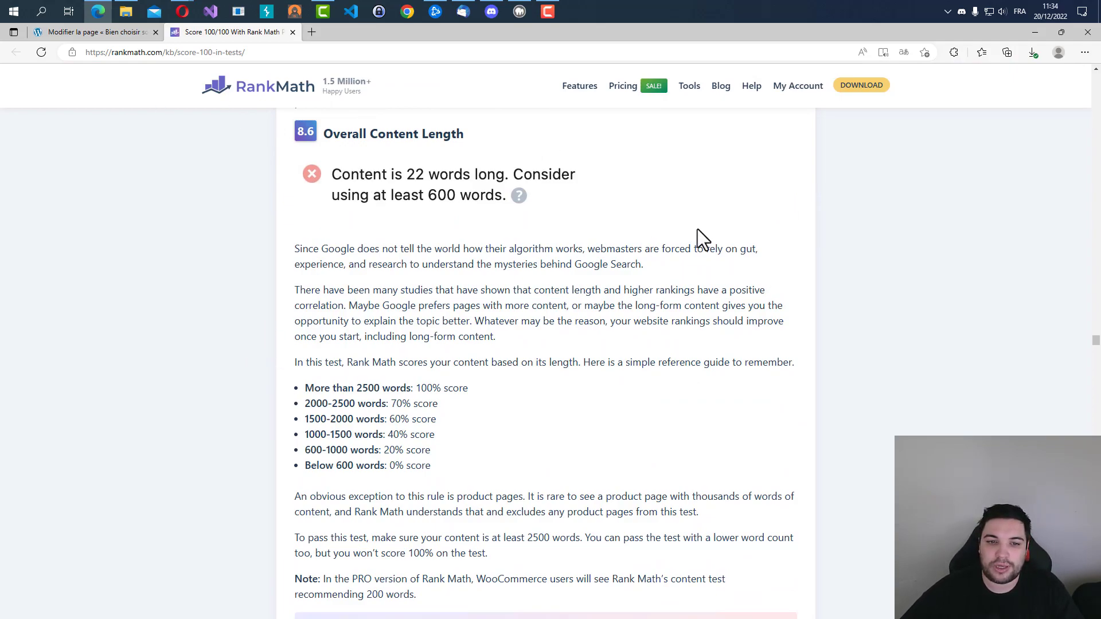
Translate the Rank Math help article into French and read the scores given for each content word count.
left_click(902, 55)
left_click(799, 171)
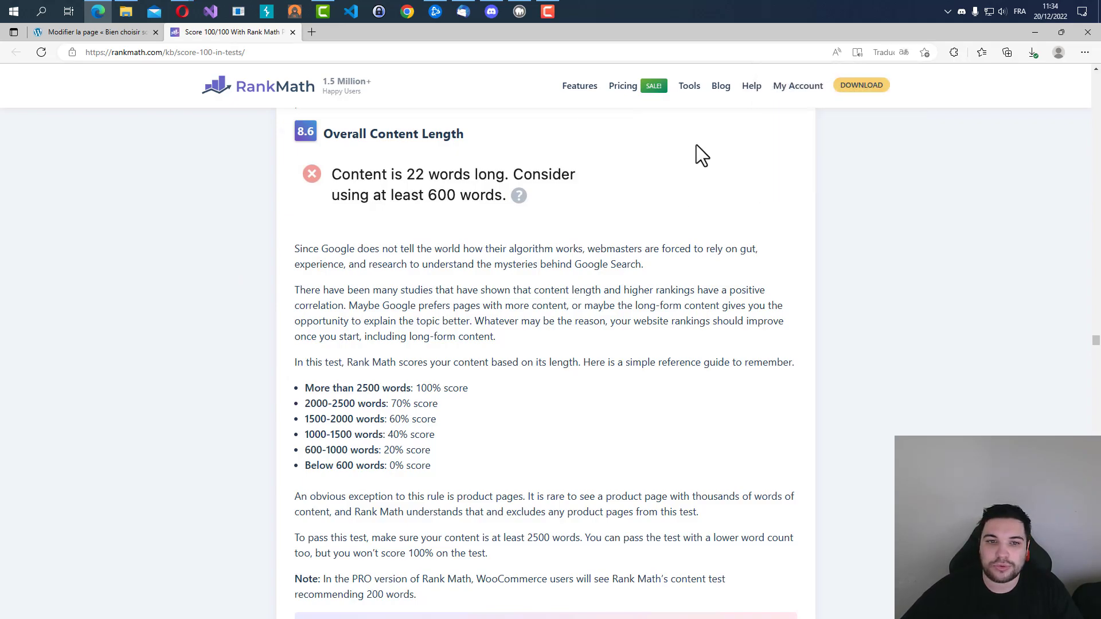
left_click_drag(399, 420, 465, 420)
left_click_drag(319, 421, 370, 423)
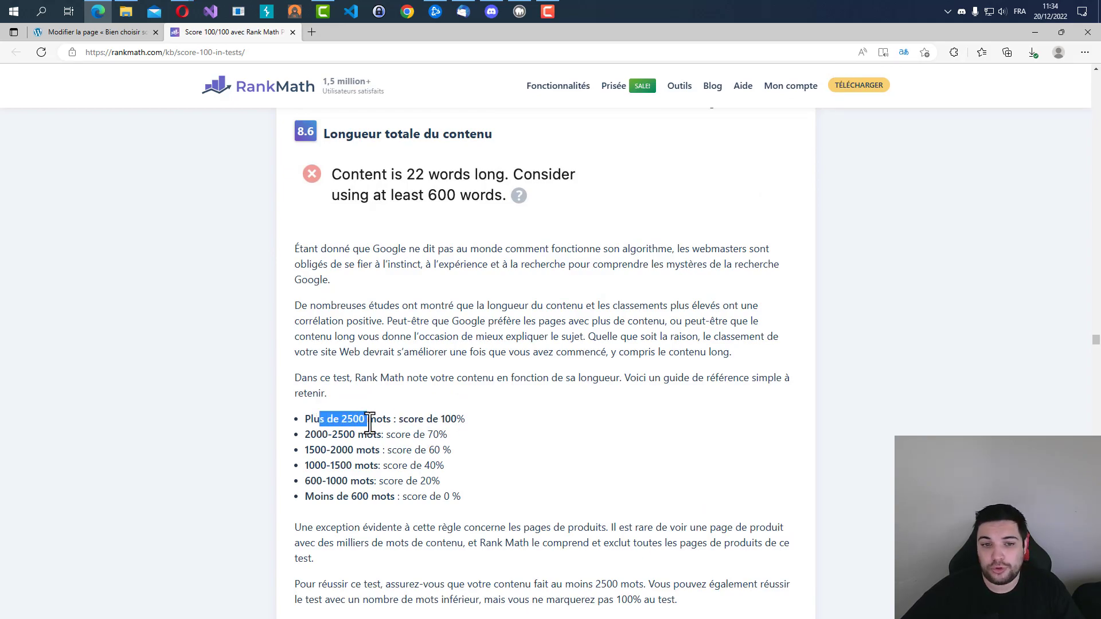
left_click(370, 423)
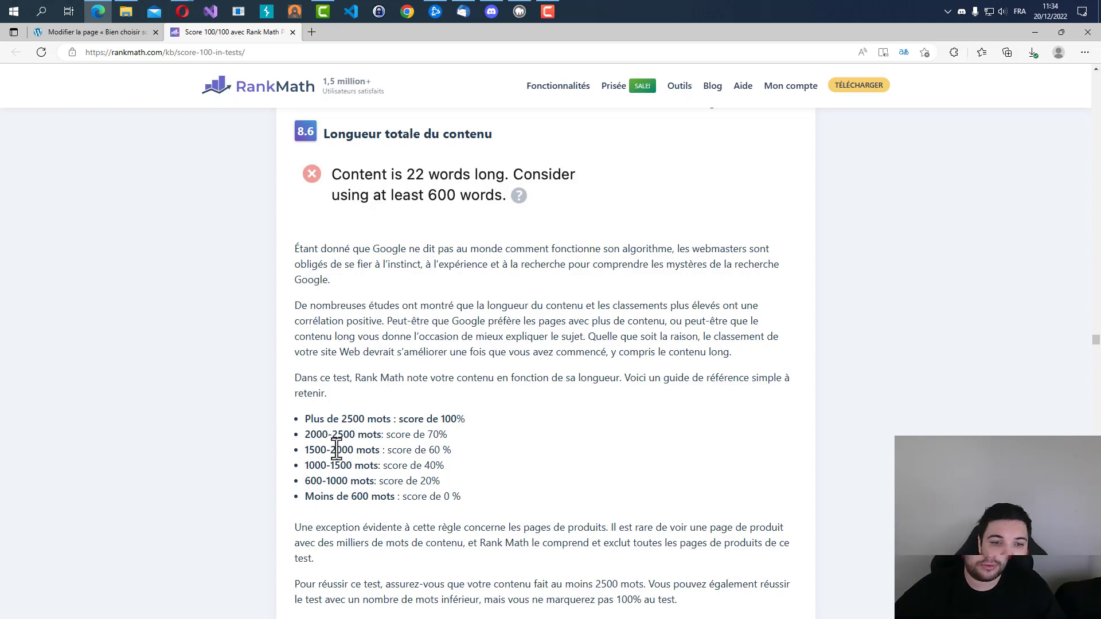
Return to the page editor and read the Supplémentaires checks in the Rank Math SEO analysis.
left_click(92, 37)
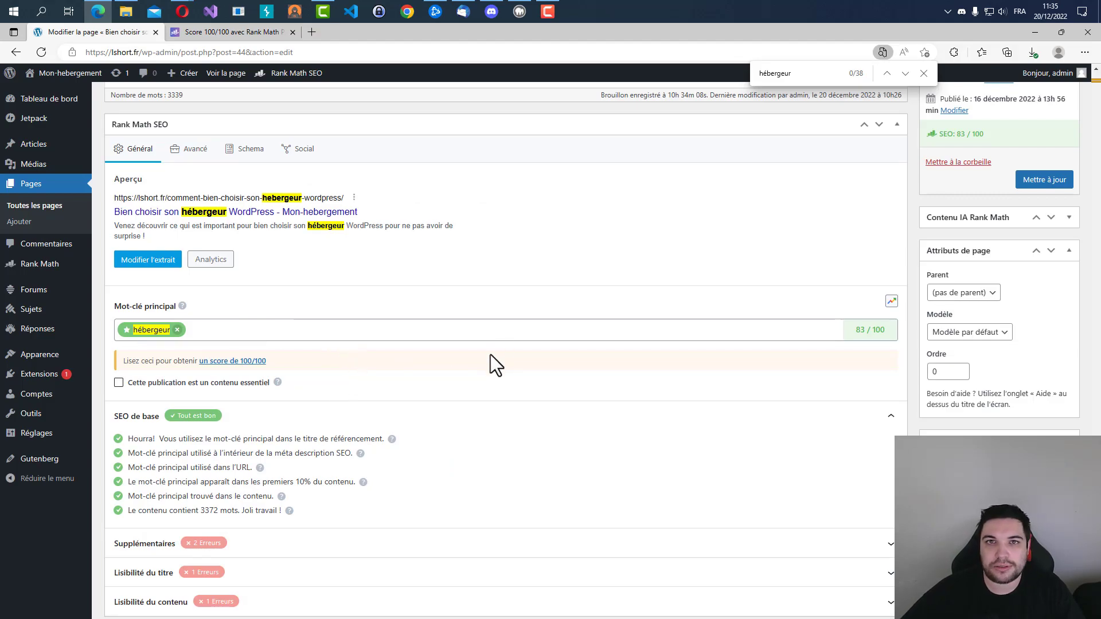
scroll(401, 424, "down", 1)
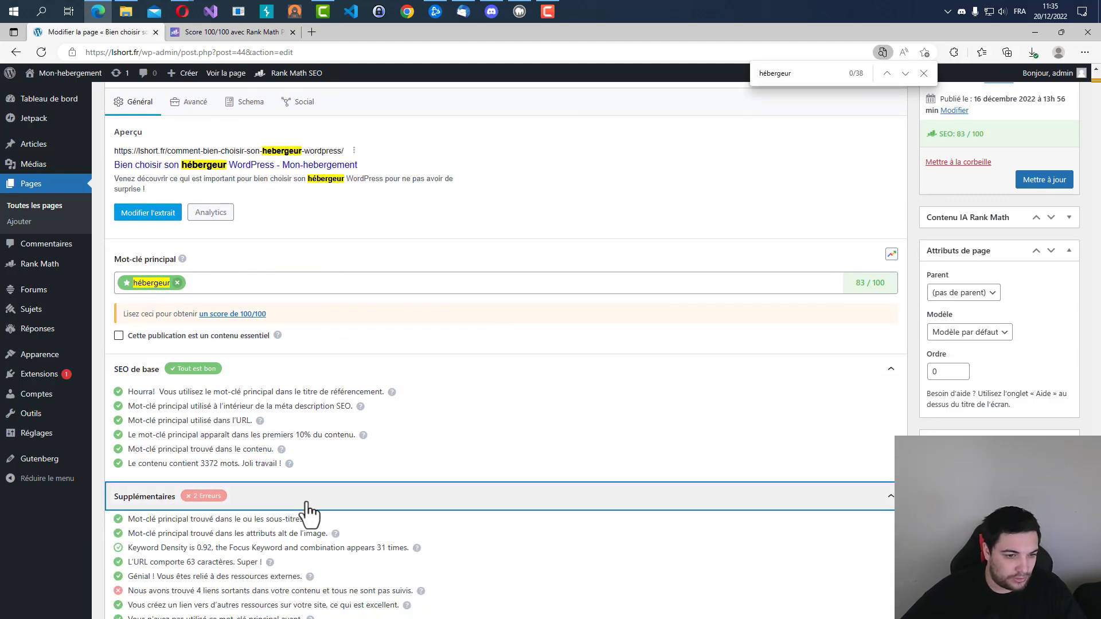
left_click(308, 497)
scroll(256, 449, "down", 3)
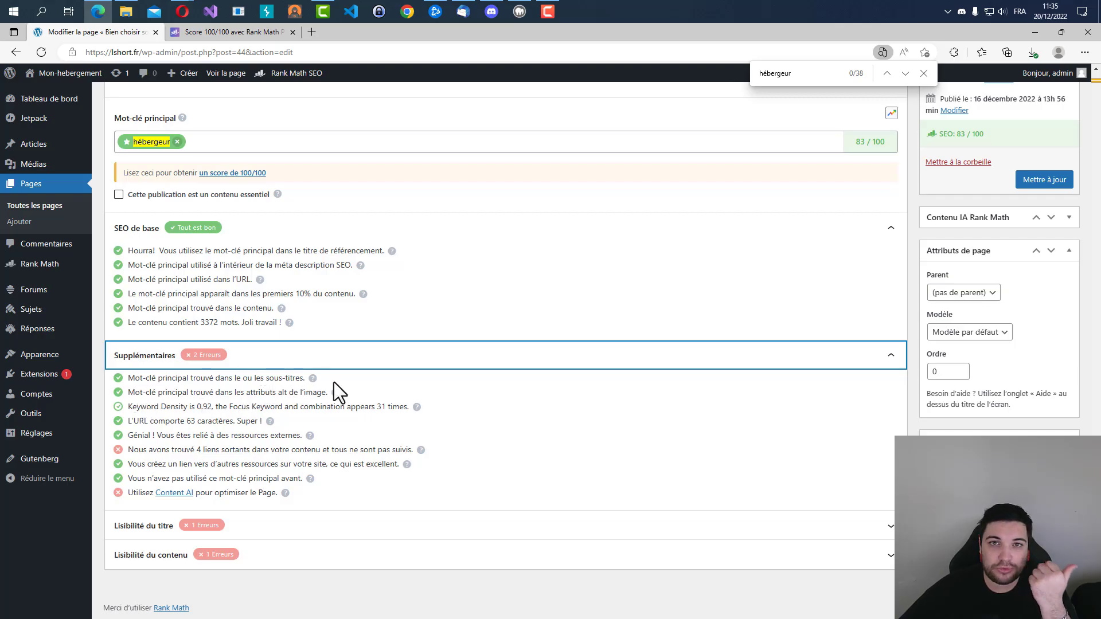
Look at the article's subheadings and view the alternative text in the Website Hosting image's details.
scroll(258, 356, "up", 15)
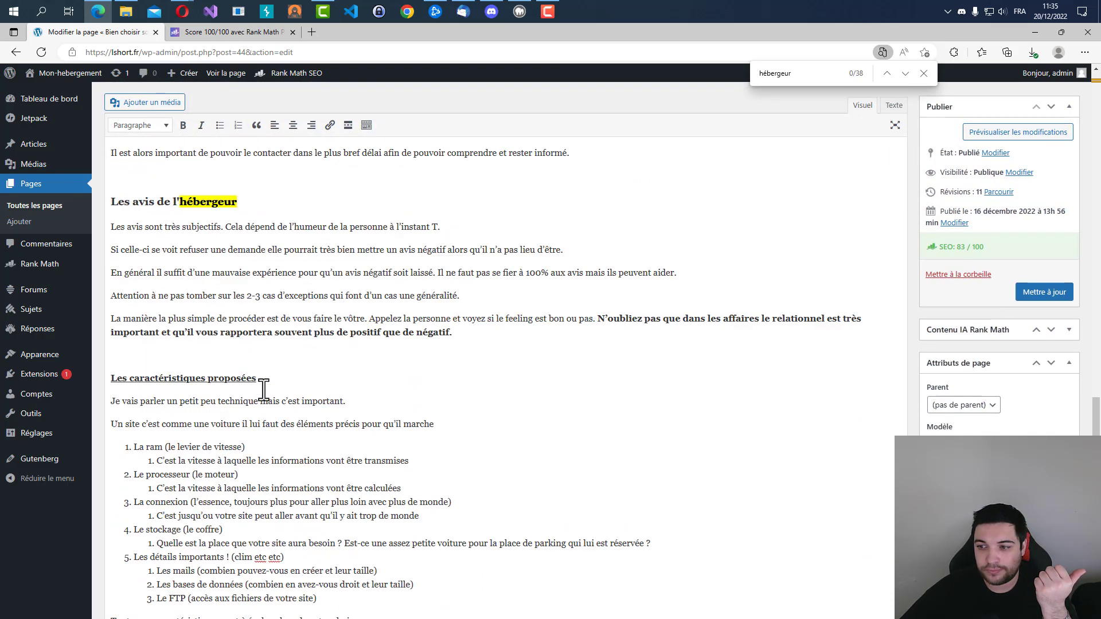
scroll(264, 390, "up", 15)
left_click(210, 337)
left_click(224, 240)
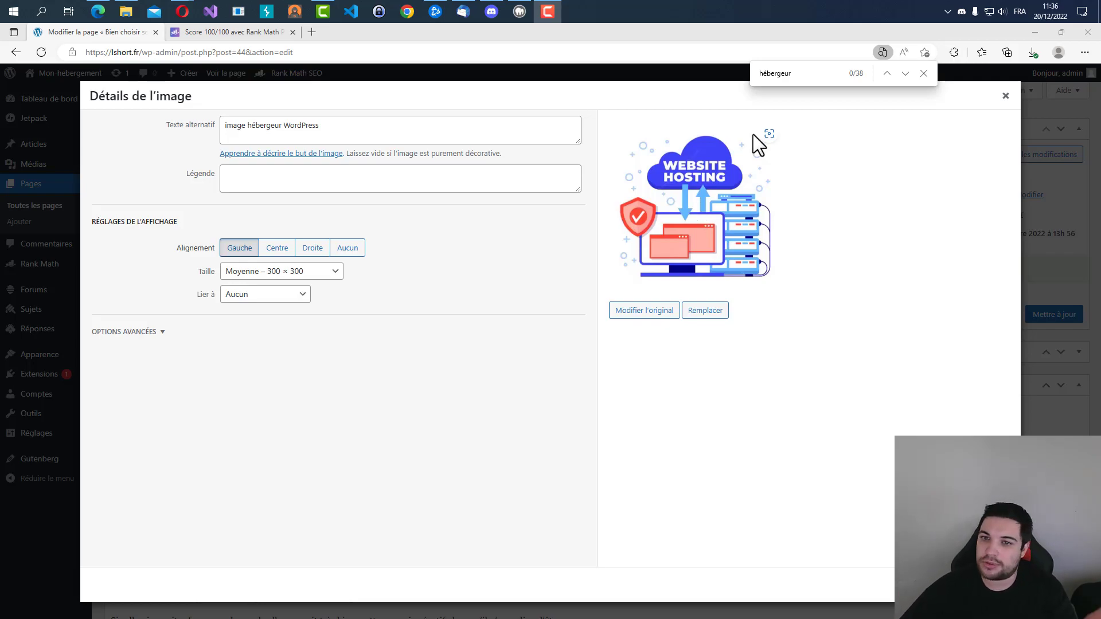
left_click(1005, 96)
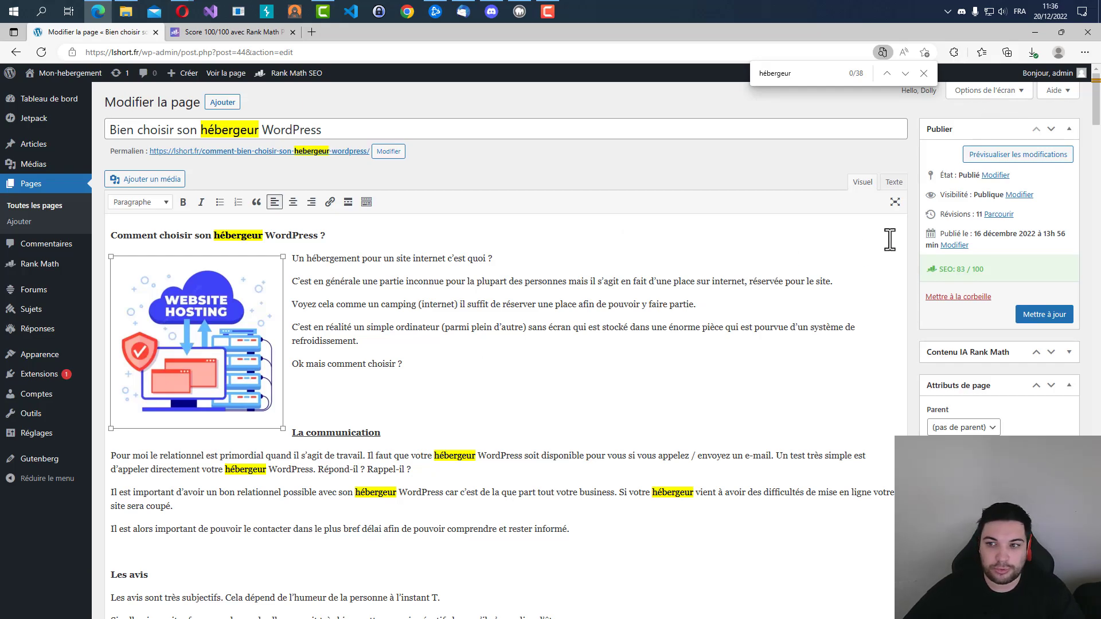
Read the keyword density check and the recommended density in its Rank Math help article.
scroll(867, 247, "down", 20)
scroll(373, 438, "down", 5)
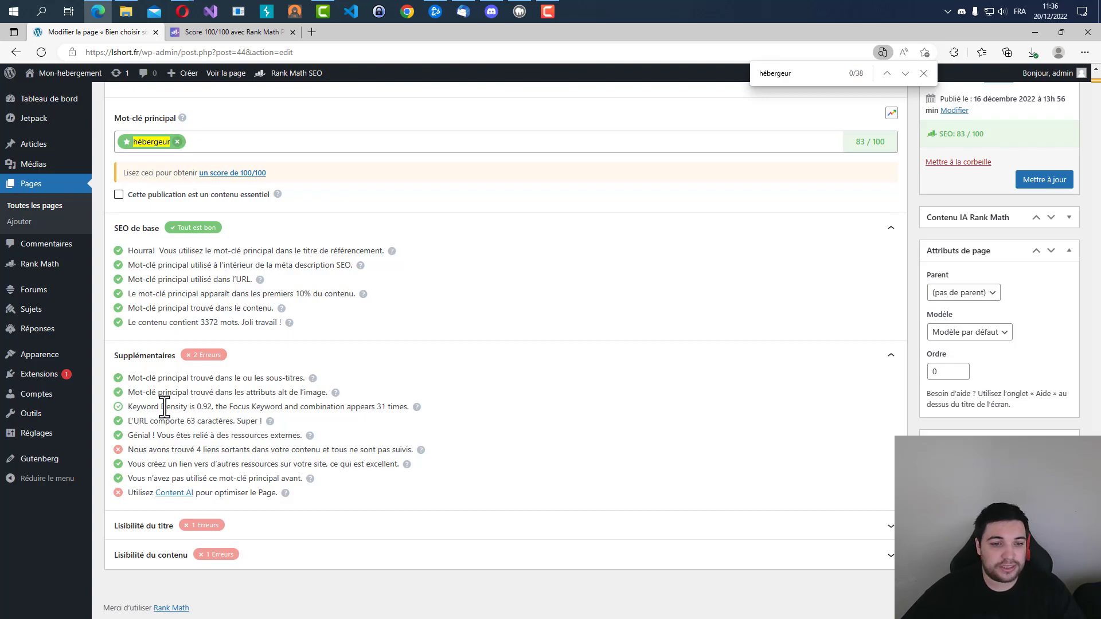
left_click_drag(126, 408, 391, 414)
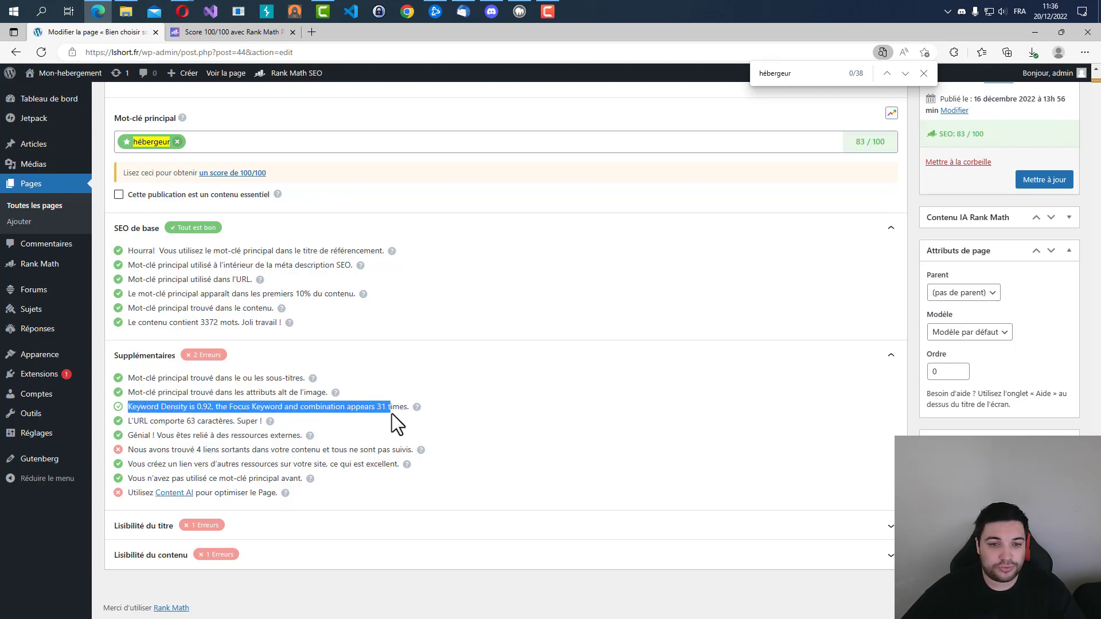
left_click(383, 407)
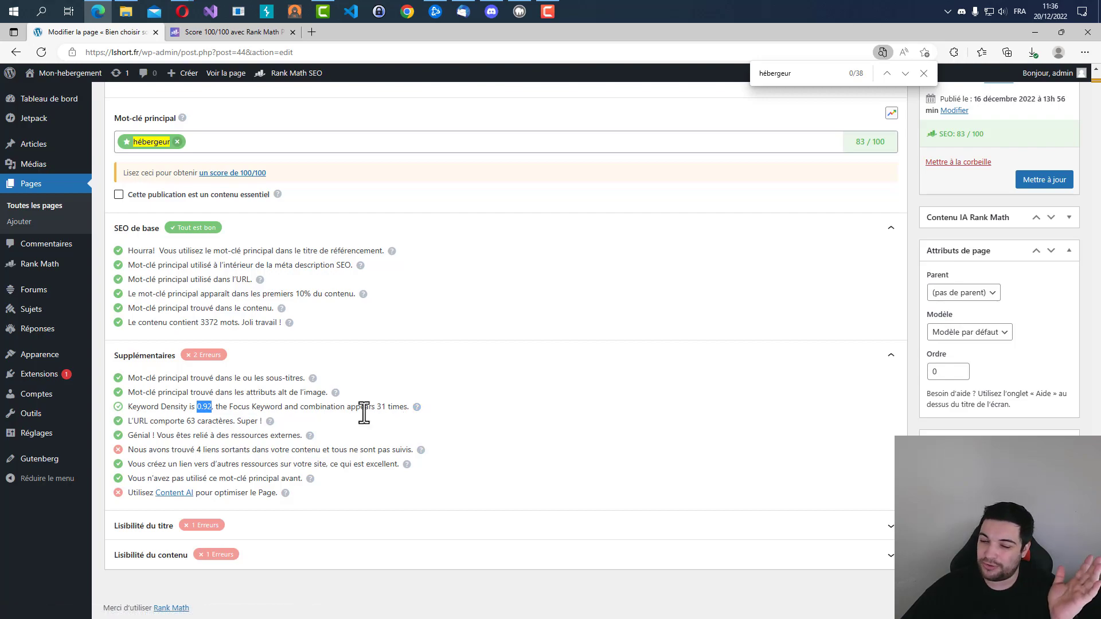
left_click(417, 406)
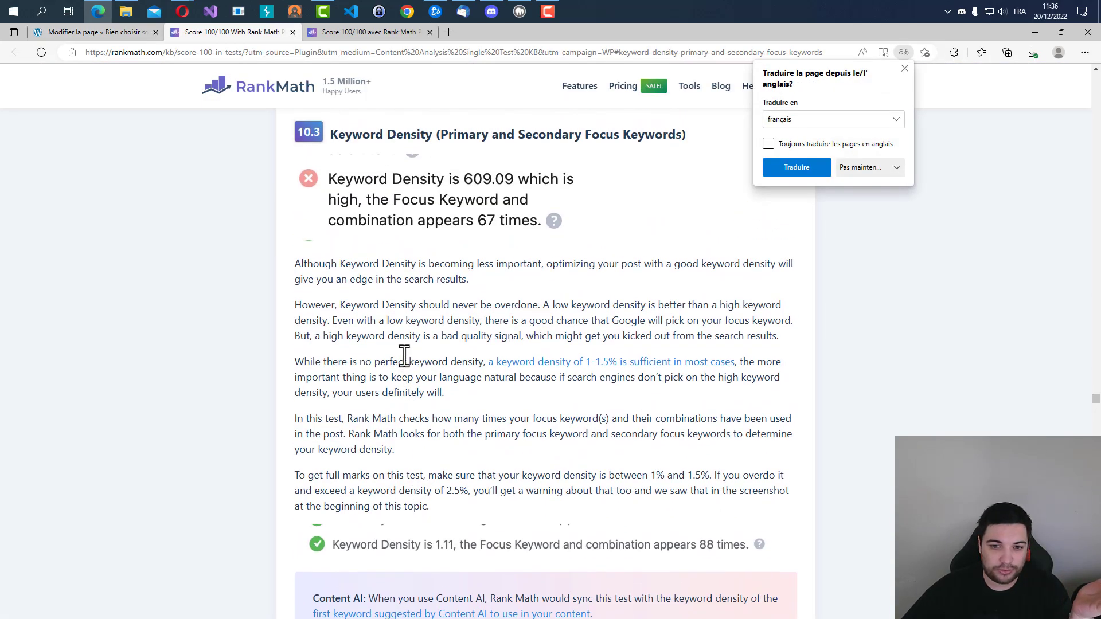
scroll(405, 356, "down", 1)
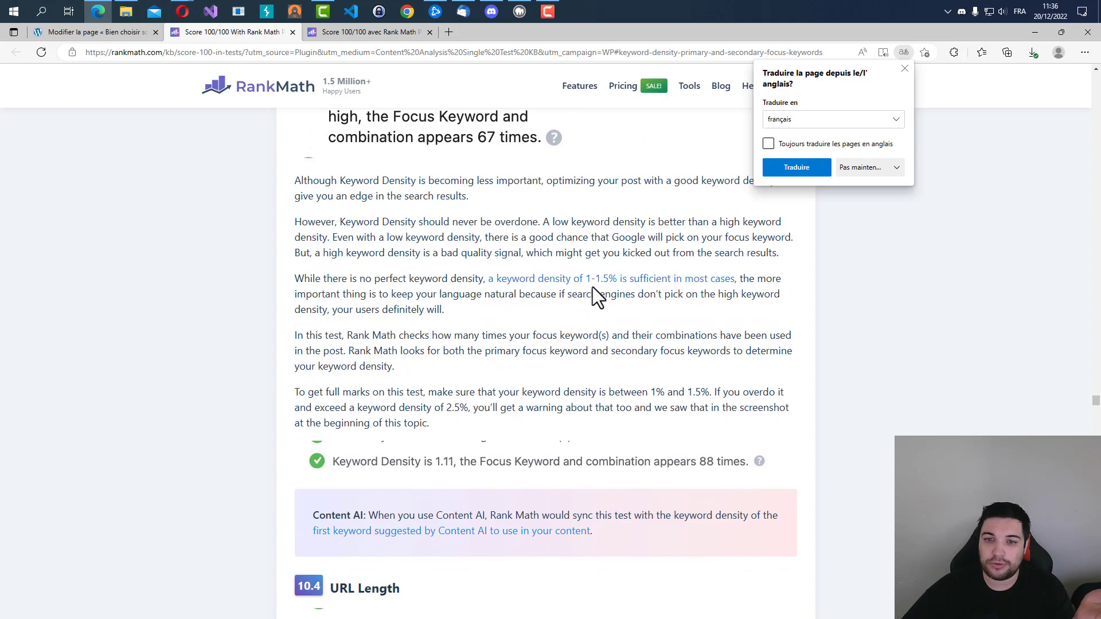
mouse_move(581, 282)
left_mouse_down()
mouse_move(614, 277)
mouse_move(600, 278)
mouse_move(614, 287)
mouse_move(579, 276)
left_mouse_up()
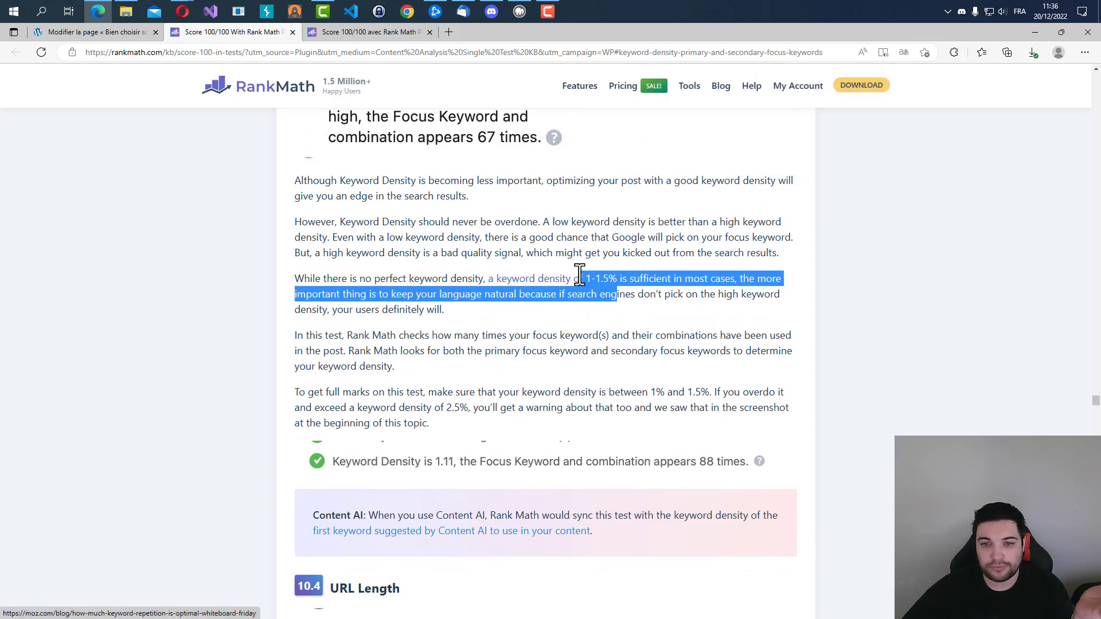
left_click(680, 315)
Back in the page editor, add "hébergeur" before "WordPress" in the 2€/mois sentence of Expérience personnelle and recheck the keyword density.
left_click(104, 29)
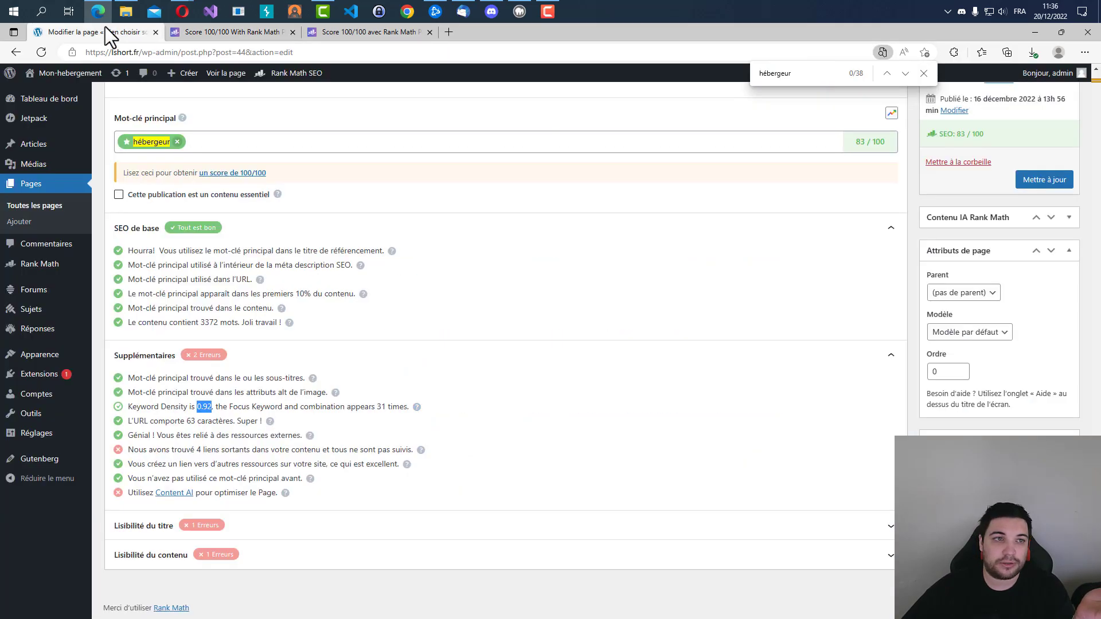
scroll(246, 372, "up", 15)
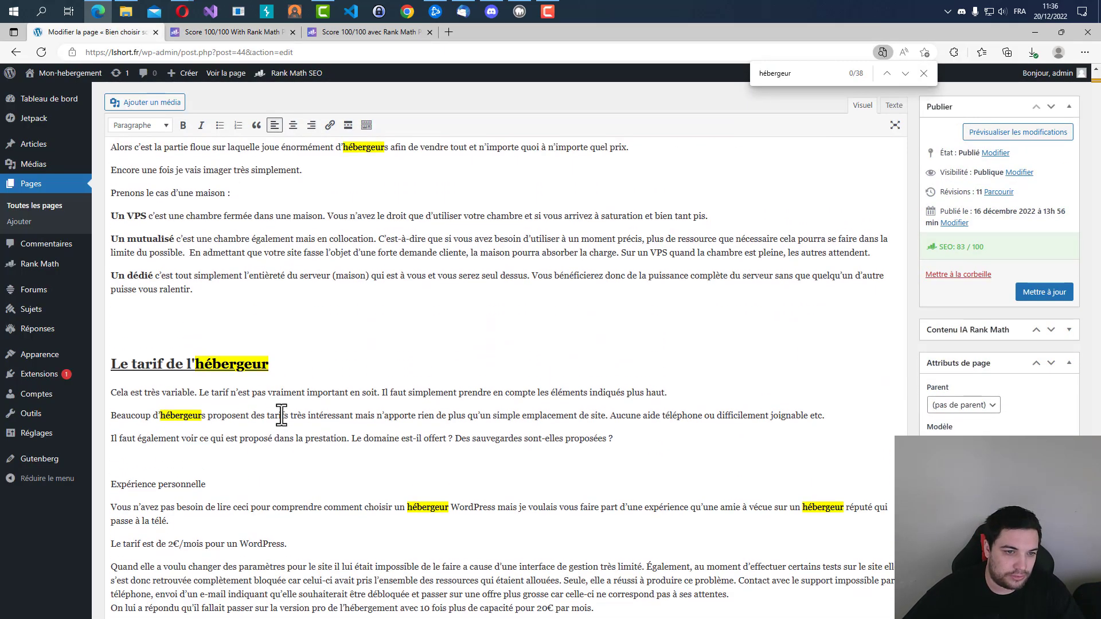
scroll(198, 457, "down", 4)
double_click(180, 183)
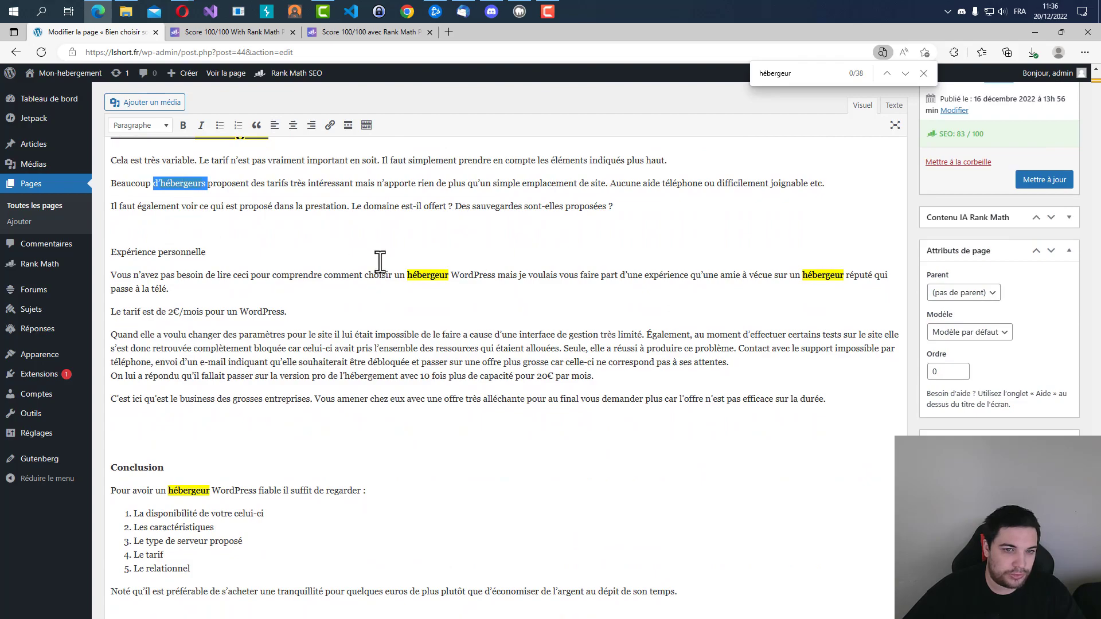
double_click(441, 275)
key("ctrl+c")
left_click(309, 314)
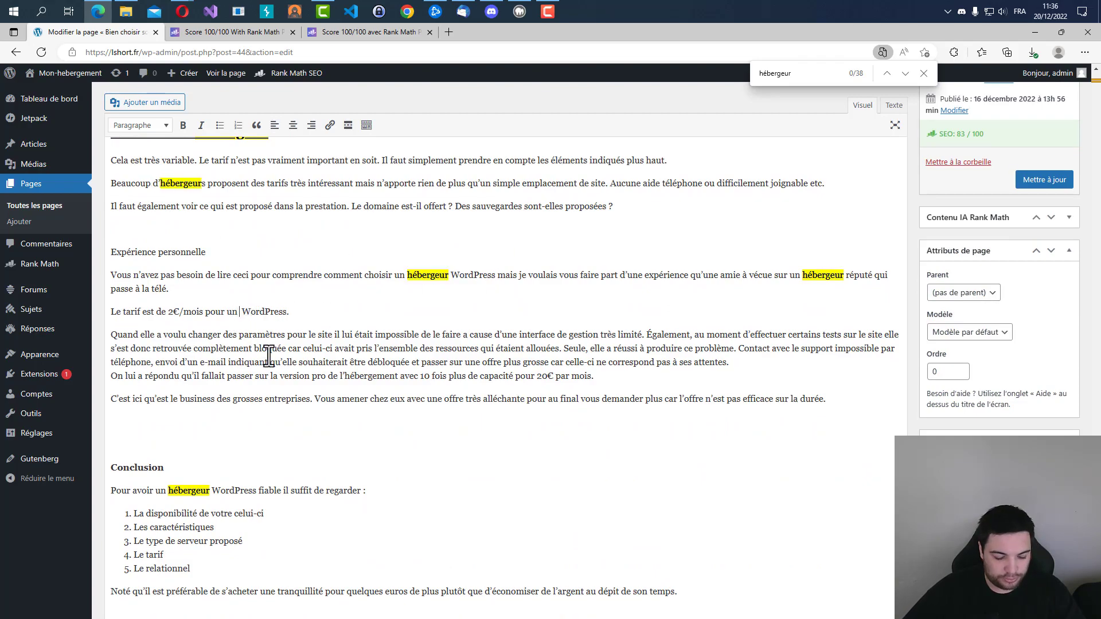
scroll(268, 356, "down", 12)
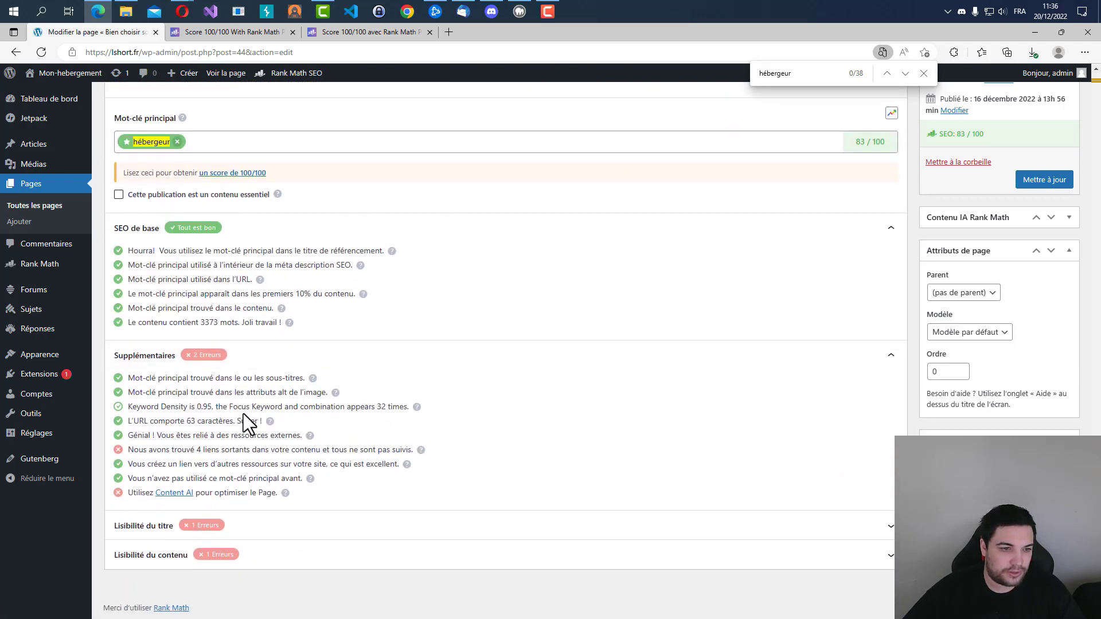
Insert "hébergeur" after "grosses entreprises", after "paramètres pour le site" and before "la prestation", rechecking the keyword density.
scroll(214, 411, "up", 15)
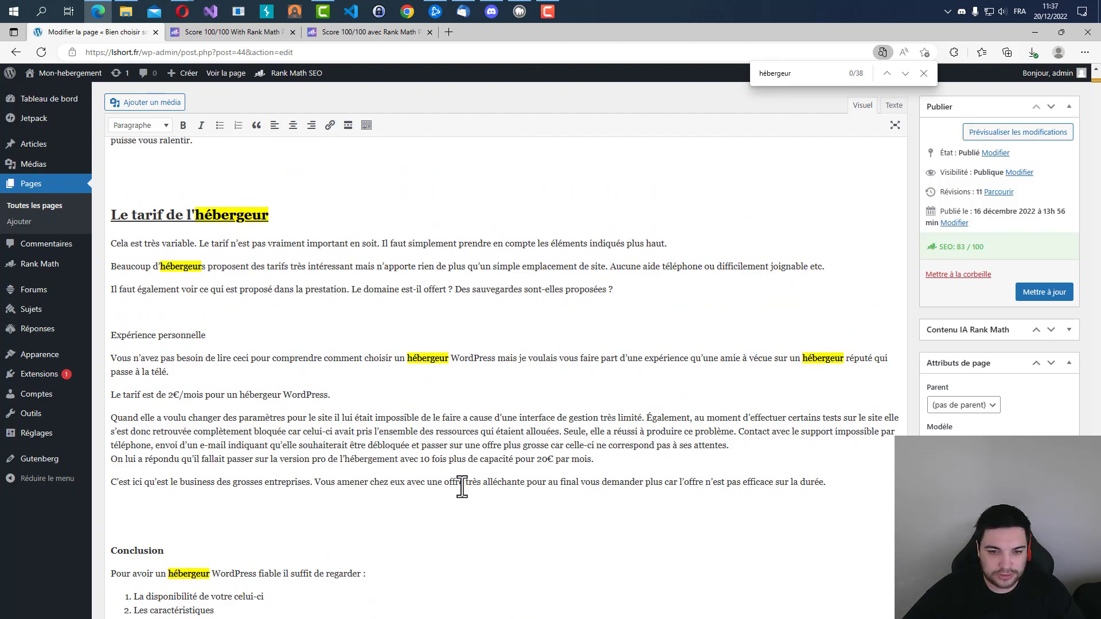
type("hébergeur")
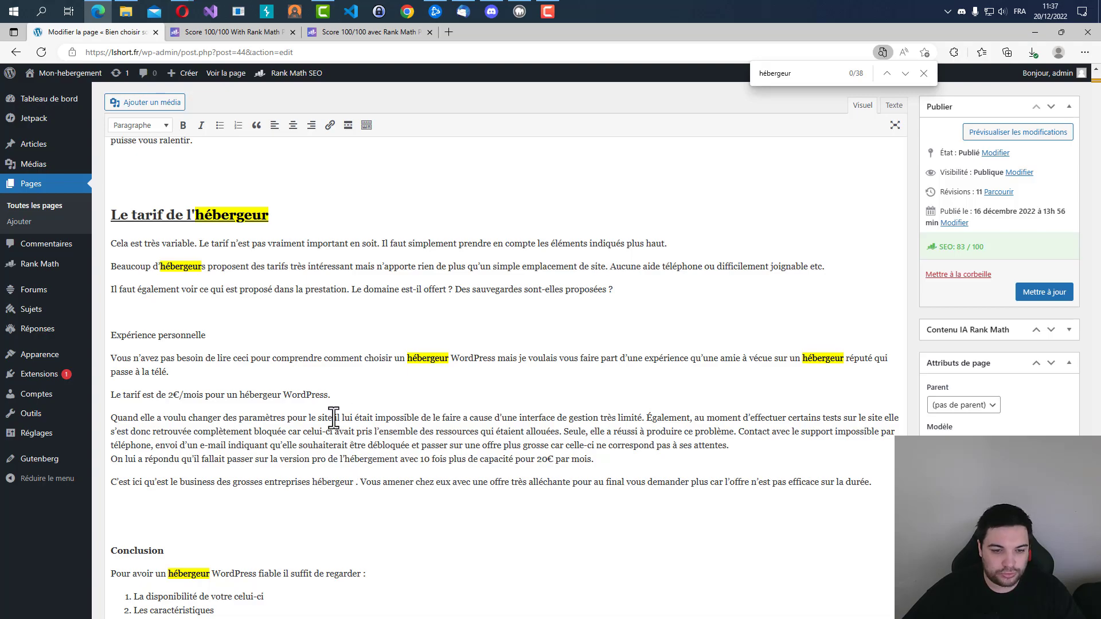
left_click(333, 418)
key("ctrl+v")
left_click(295, 290)
key("ctrl+v")
scroll(277, 401, "down", 1)
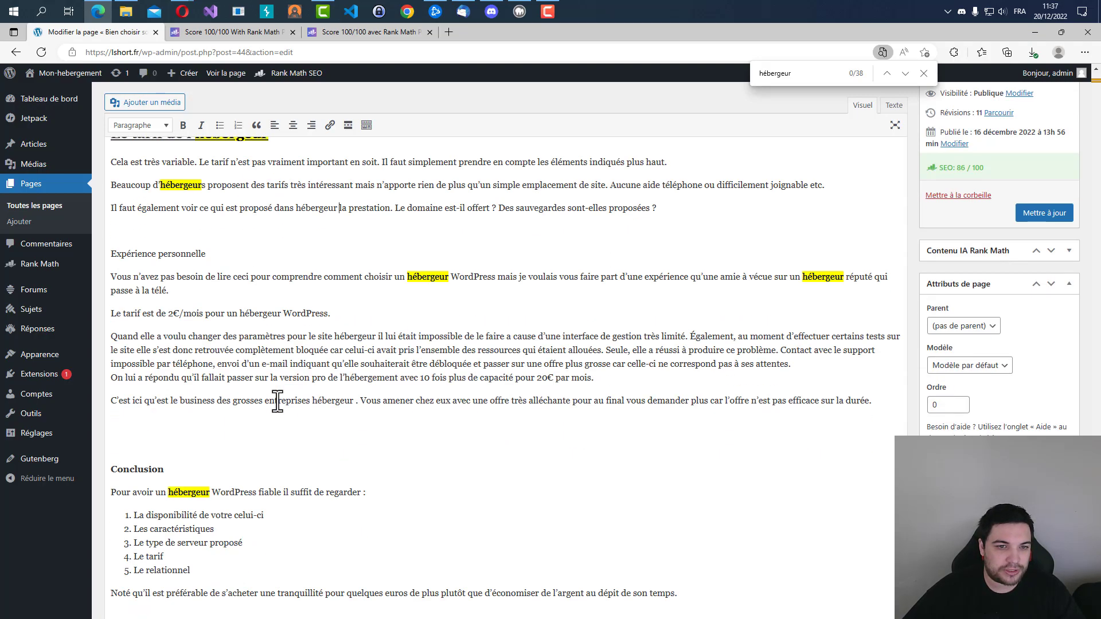
scroll(277, 401, "down", 10)
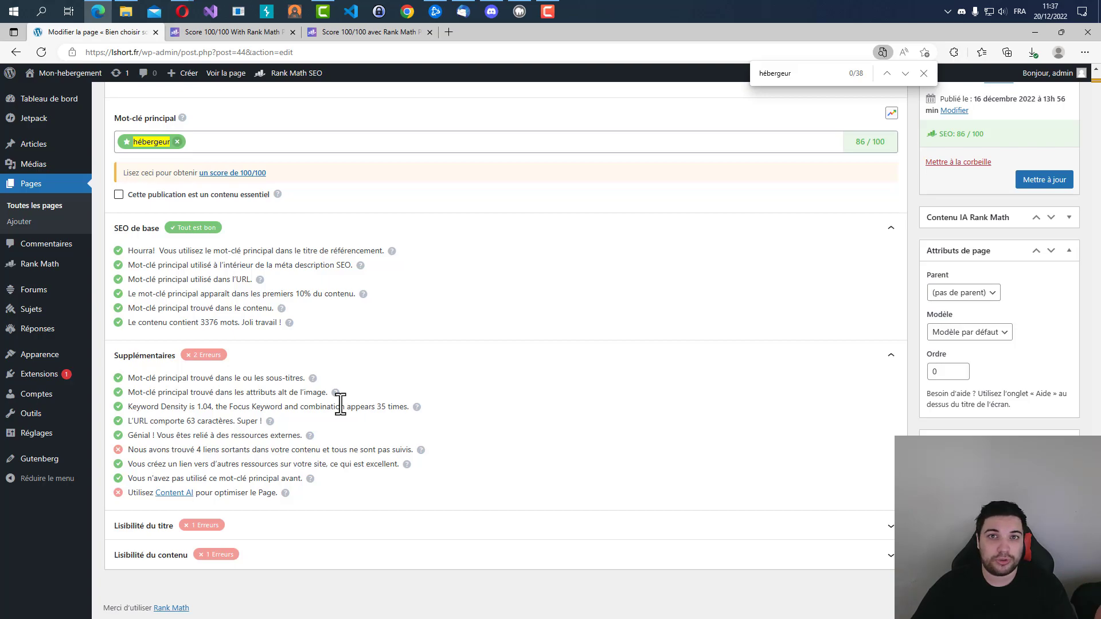
Look over the "Un dédié" paragraph and read the check for links to external resources.
scroll(438, 452, "up", 10)
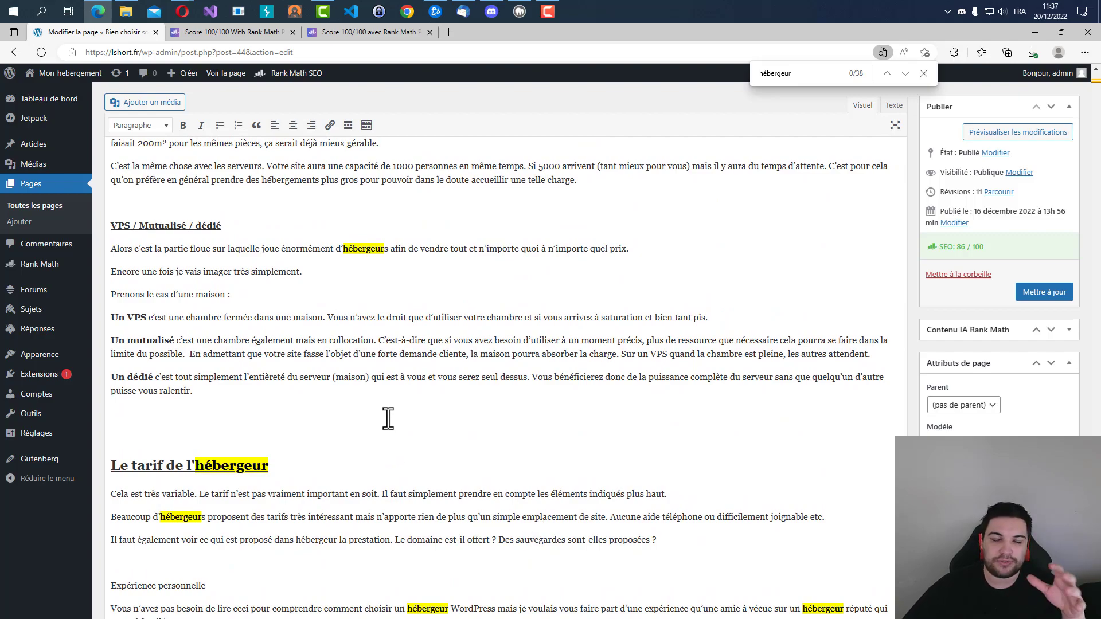
left_click_drag(212, 393, 100, 380)
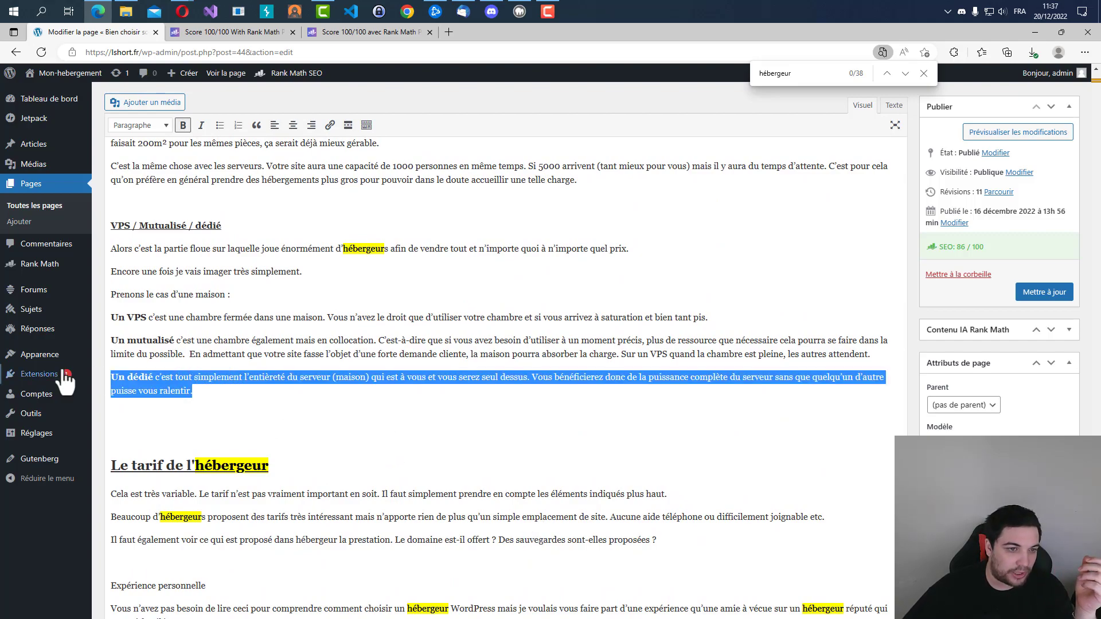
left_click(209, 394)
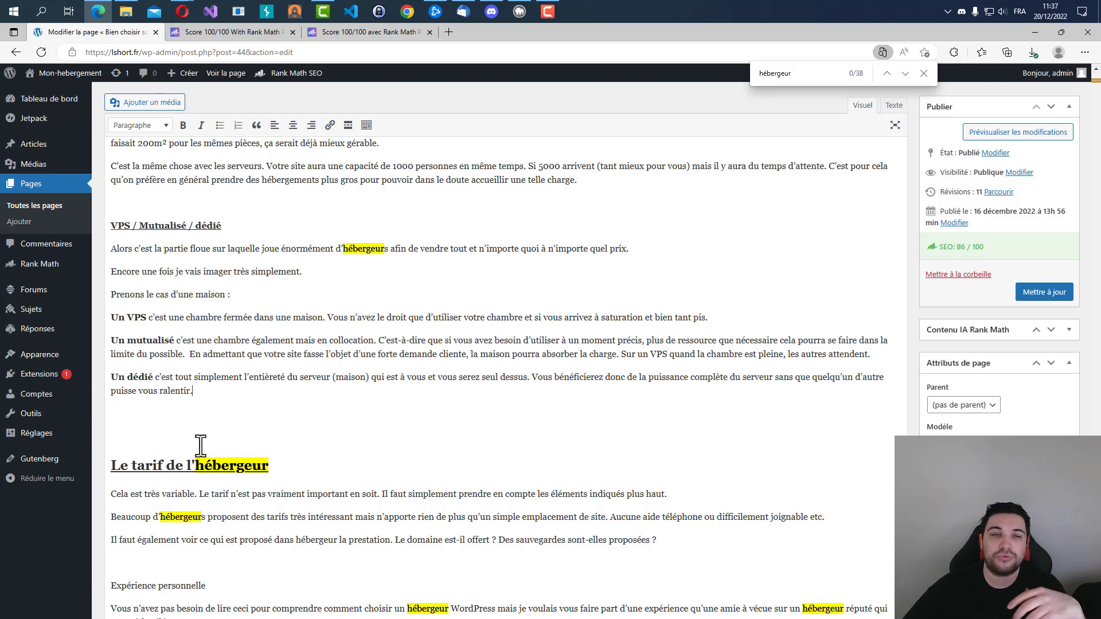
scroll(428, 365, "down", 10)
scroll(426, 320, "down", 4)
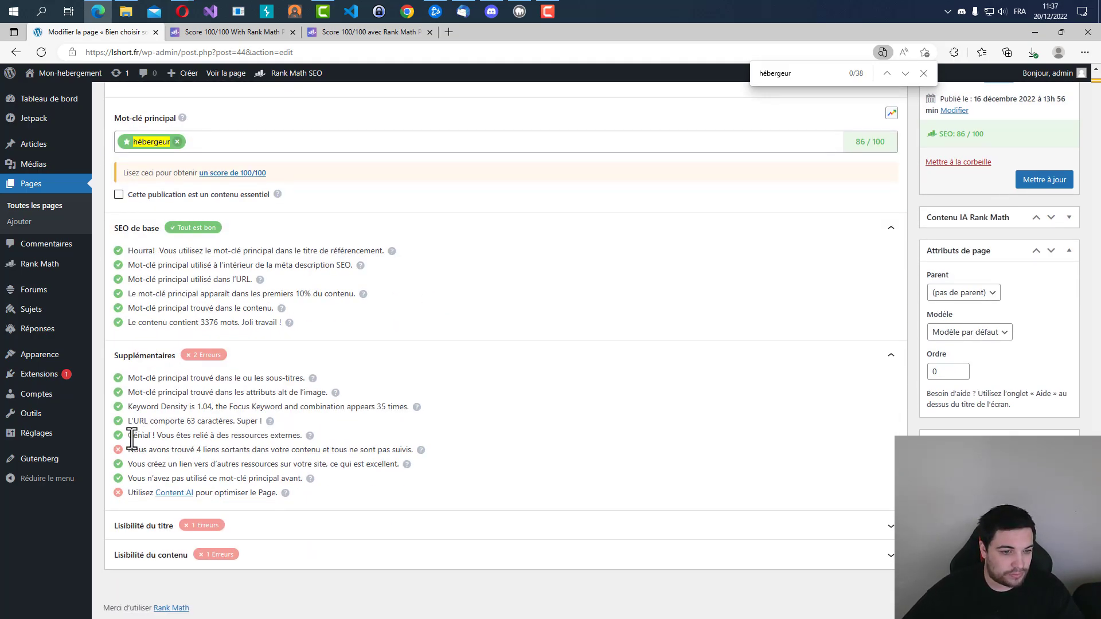
left_click_drag(132, 441, 281, 434)
left_click_drag(164, 435, 323, 434)
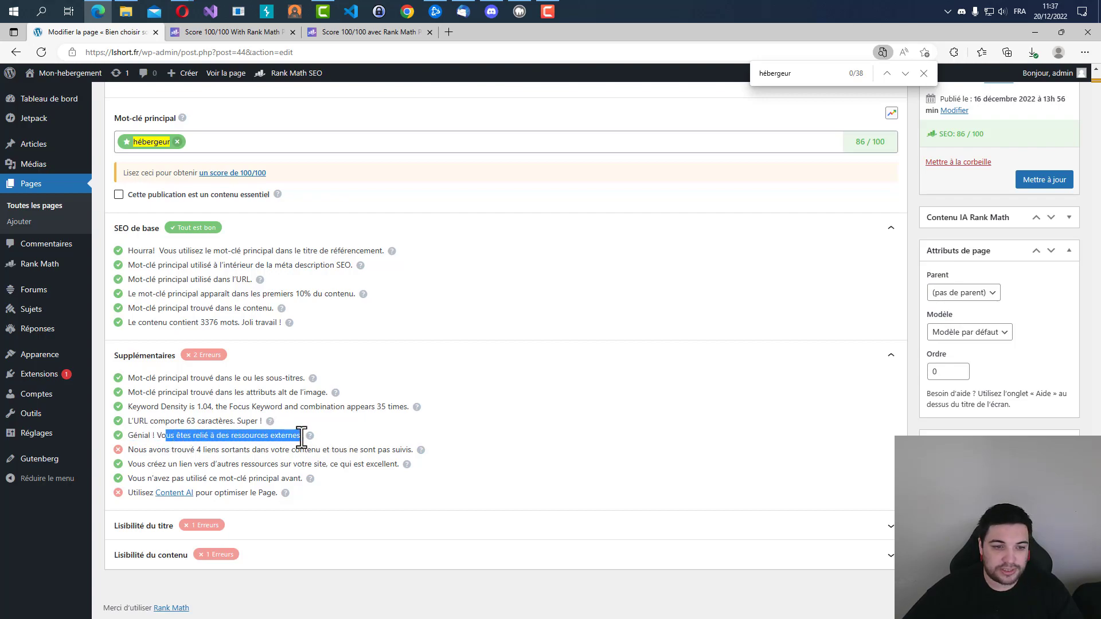
left_click(281, 435)
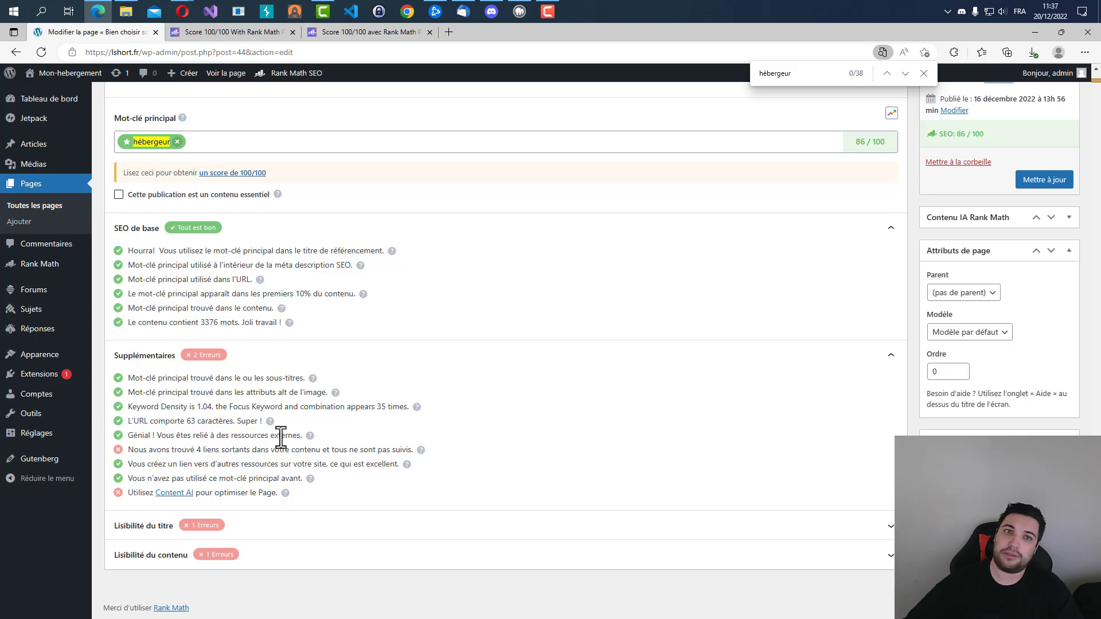
scroll(281, 436, "up", 10)
scroll(555, 338, "up", 10)
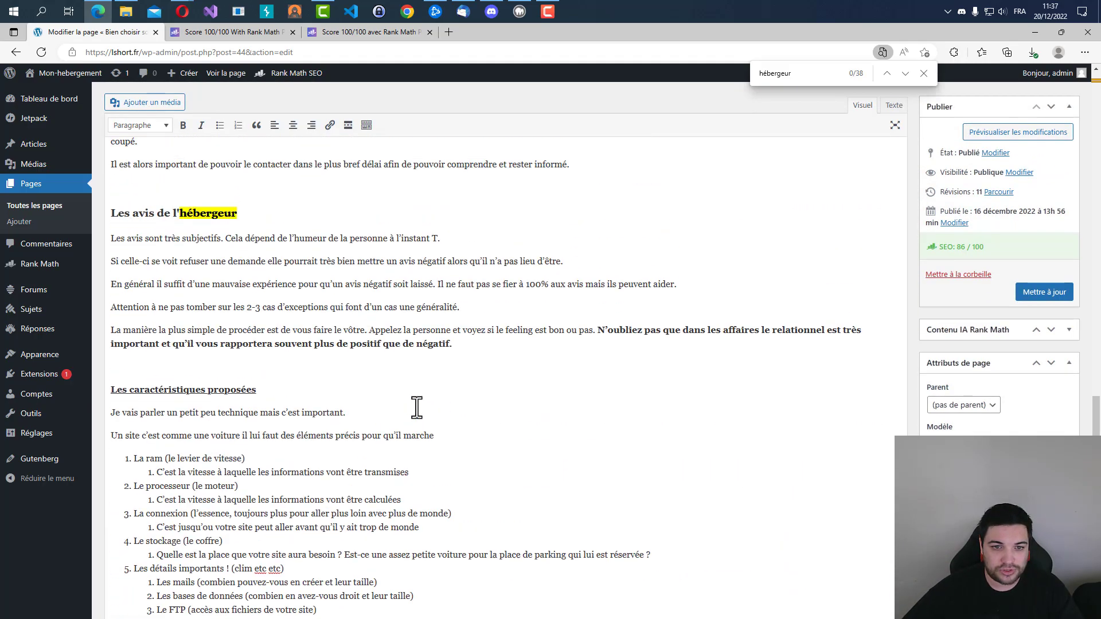
scroll(570, 407, "up", 7)
scroll(329, 509, "down", 5)
left_click(324, 304)
left_click(491, 304)
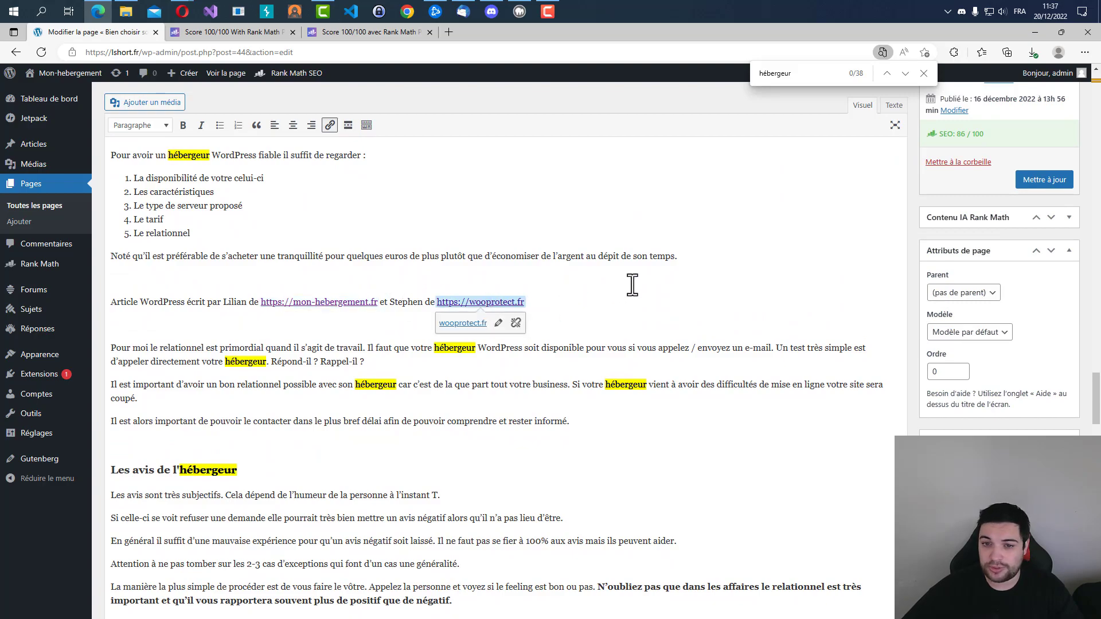
scroll(633, 285, "down", 15)
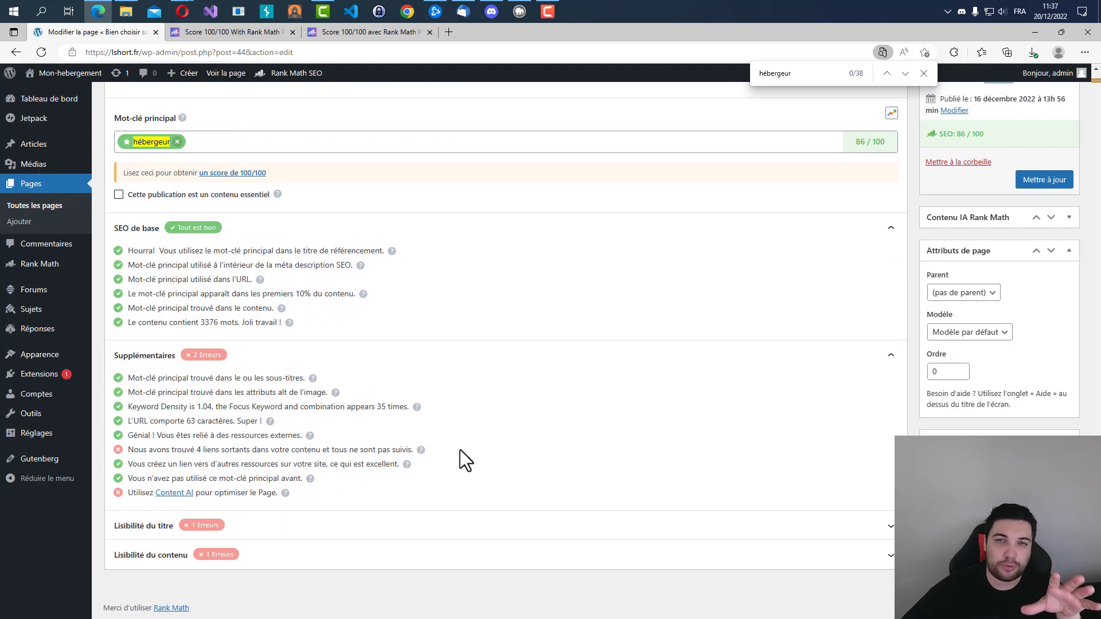
Read the Supplémentaires check on whether the content's outgoing links are followed.
left_click_drag(127, 449, 422, 452)
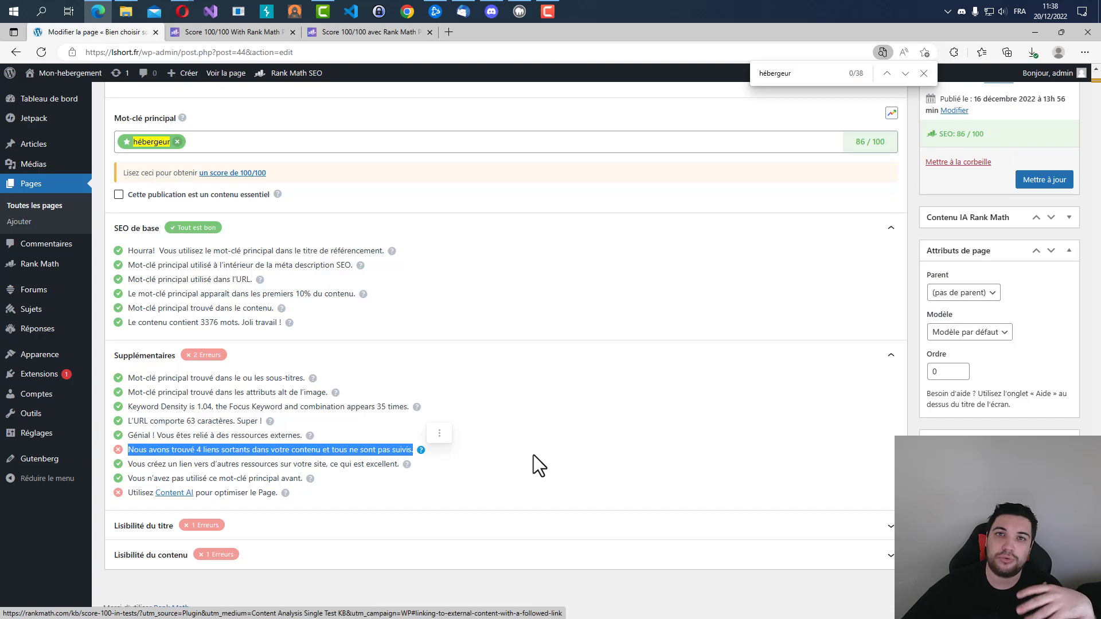
scroll(516, 456, "up", 15)
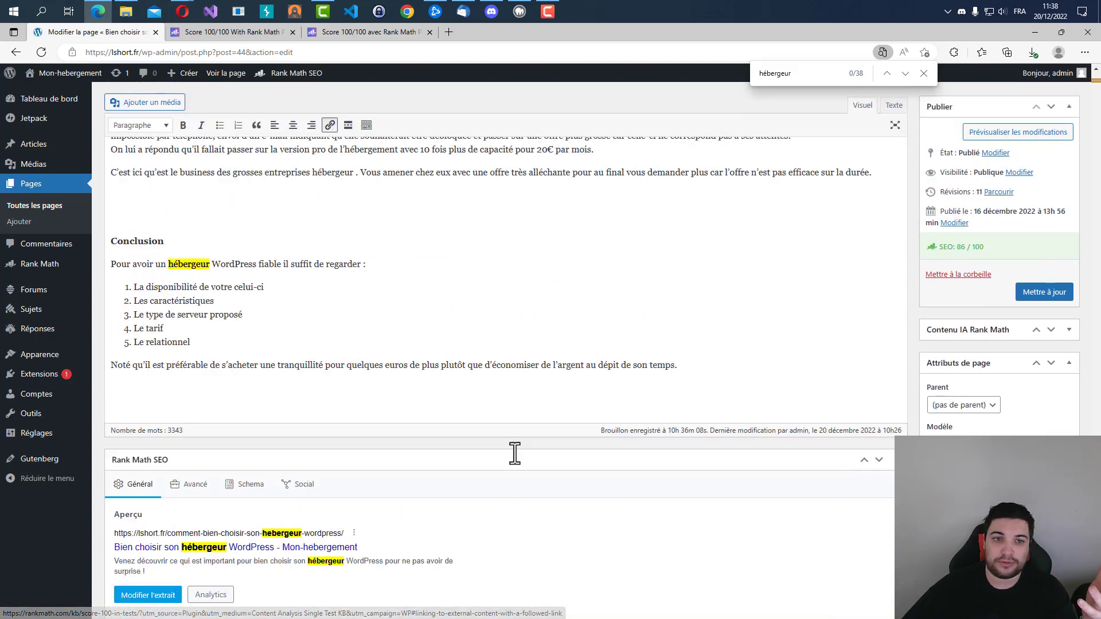
scroll(525, 422, "down", 4)
scroll(465, 476, "down", 5)
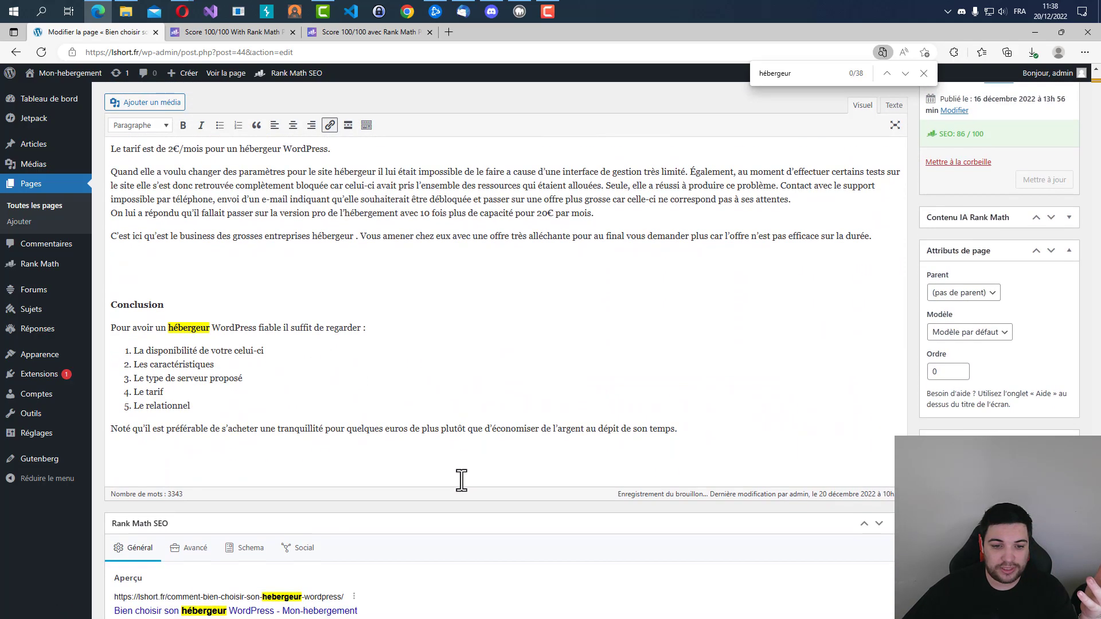
scroll(460, 479, "up", 15)
scroll(367, 430, "up", 6)
left_click(504, 303)
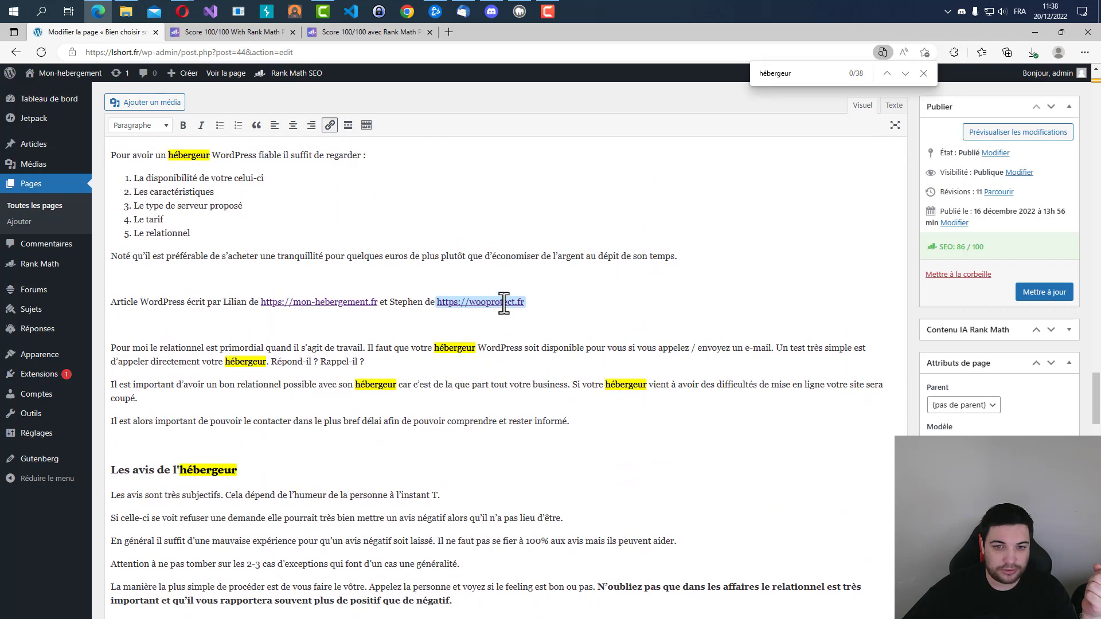
left_click(502, 326)
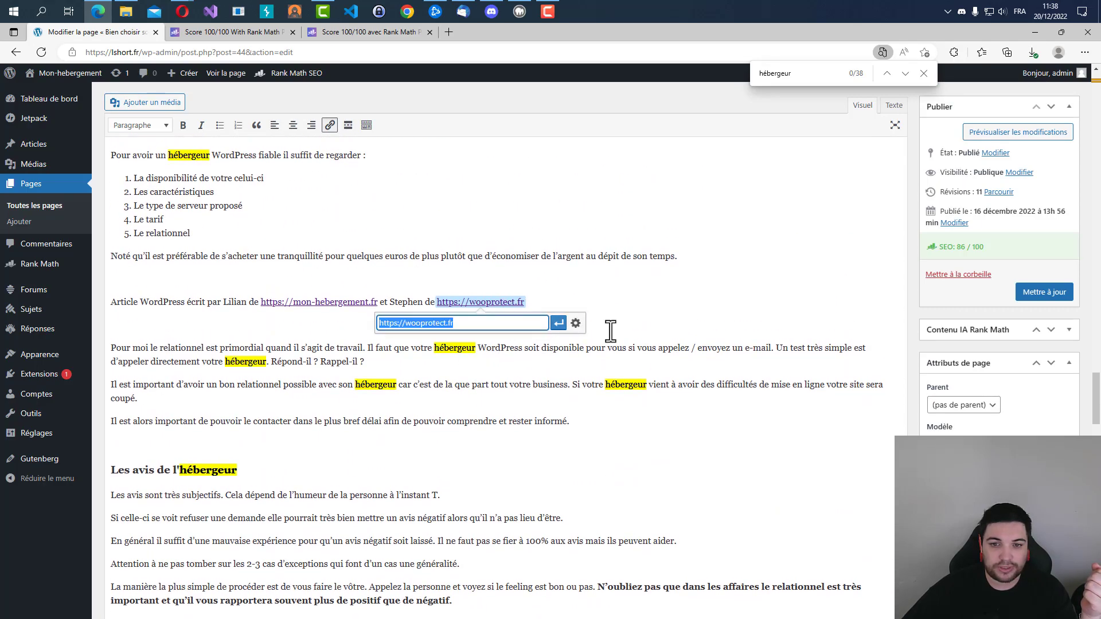
left_click(570, 321)
left_click(488, 294)
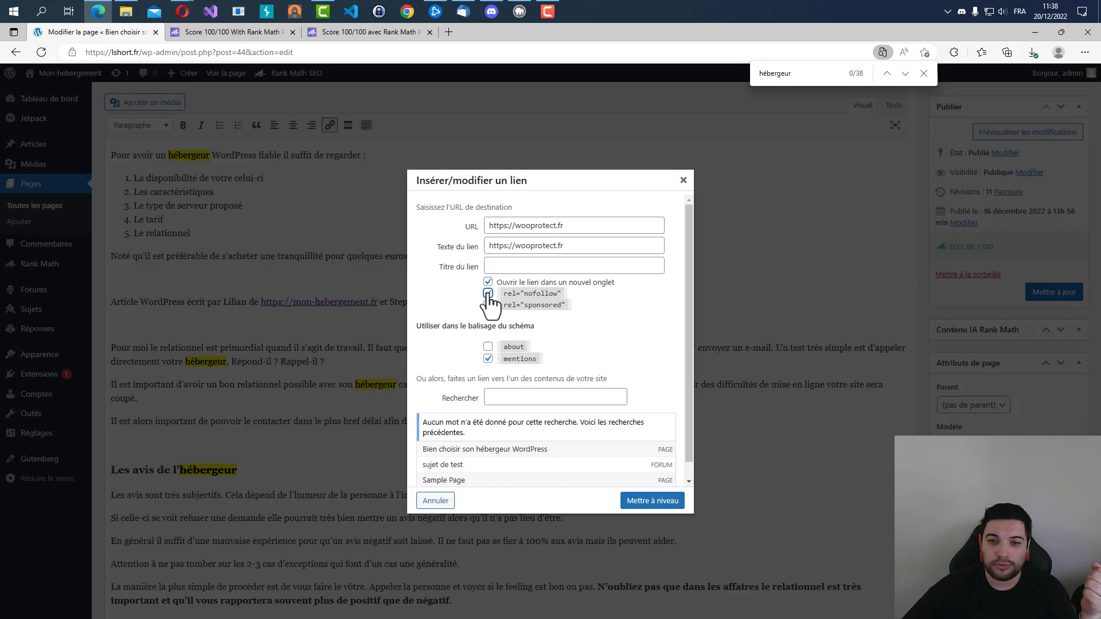
left_click(643, 498)
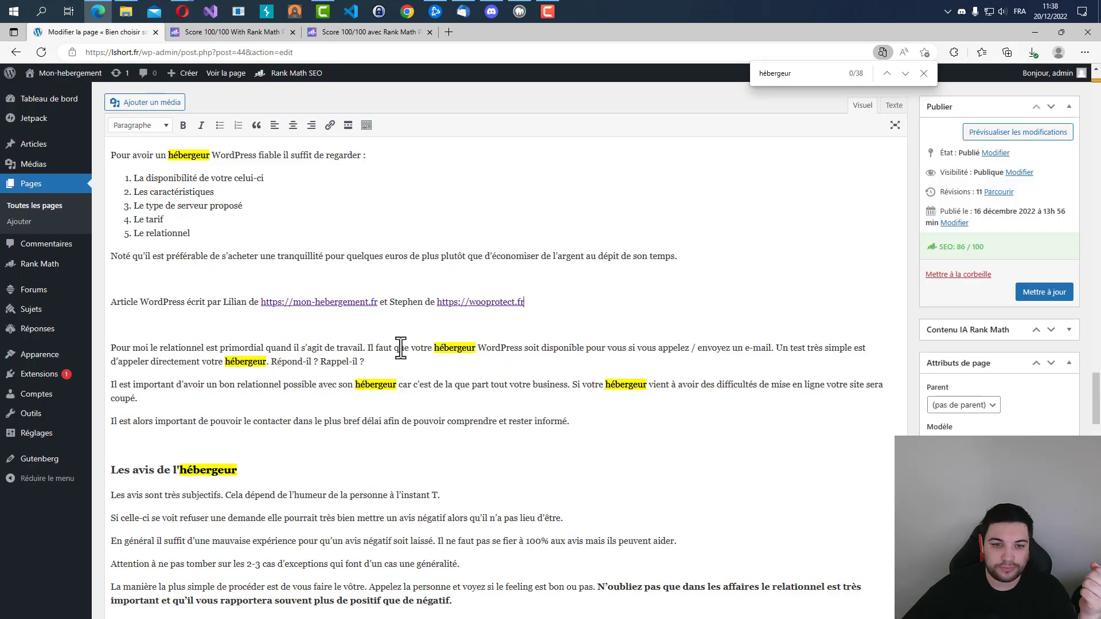
left_click(359, 302)
left_click(351, 323)
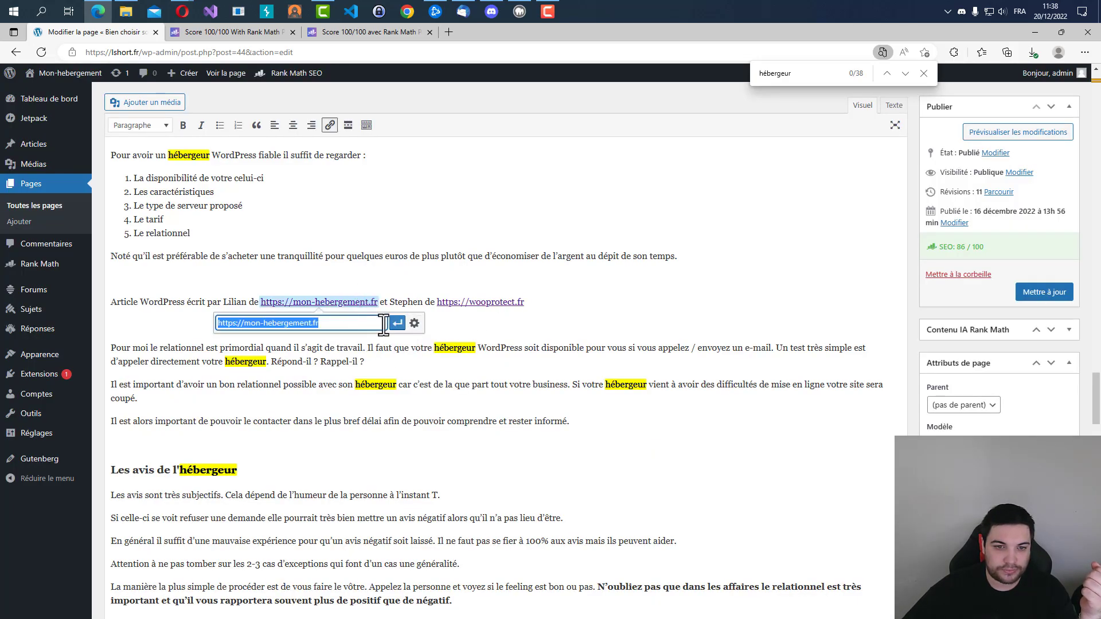
left_click(413, 323)
left_click(488, 293)
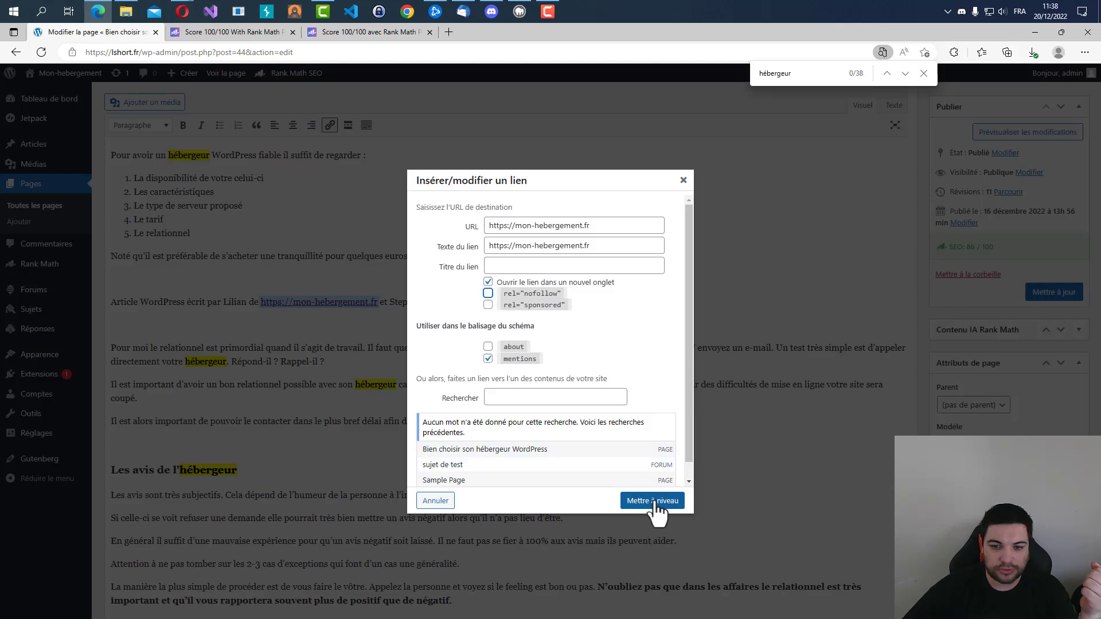
left_click(654, 505)
Check the nofollow option of the mon-hebergement.fr and wooprotect.fr links in the article's other author credit line.
scroll(355, 321, "up", 20)
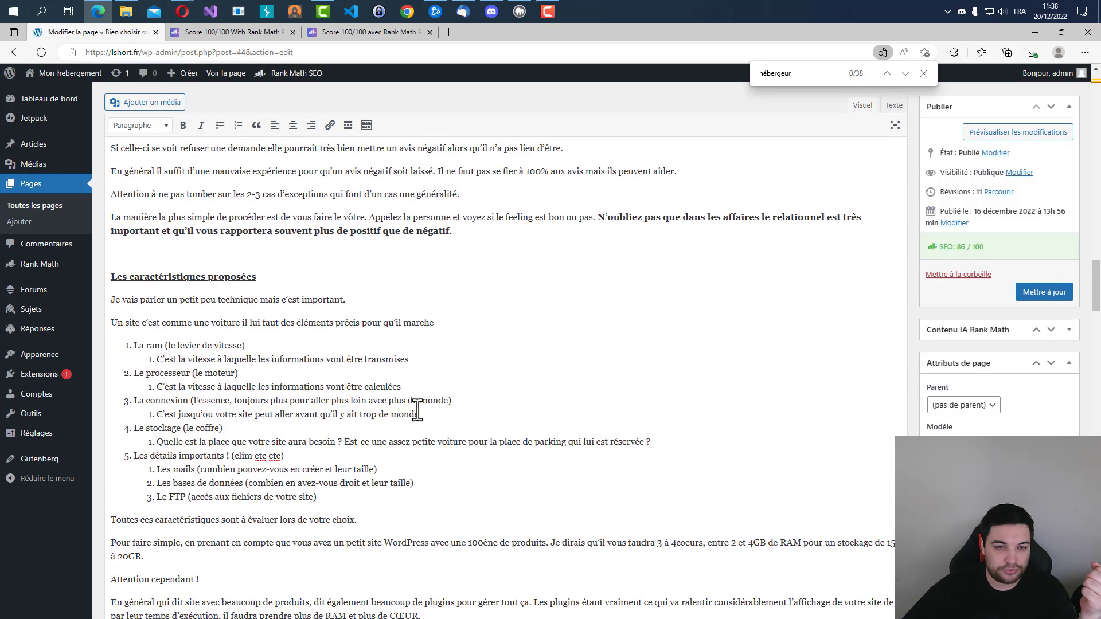
scroll(407, 441, "up", 4)
scroll(390, 379, "down", 5)
left_click(363, 328)
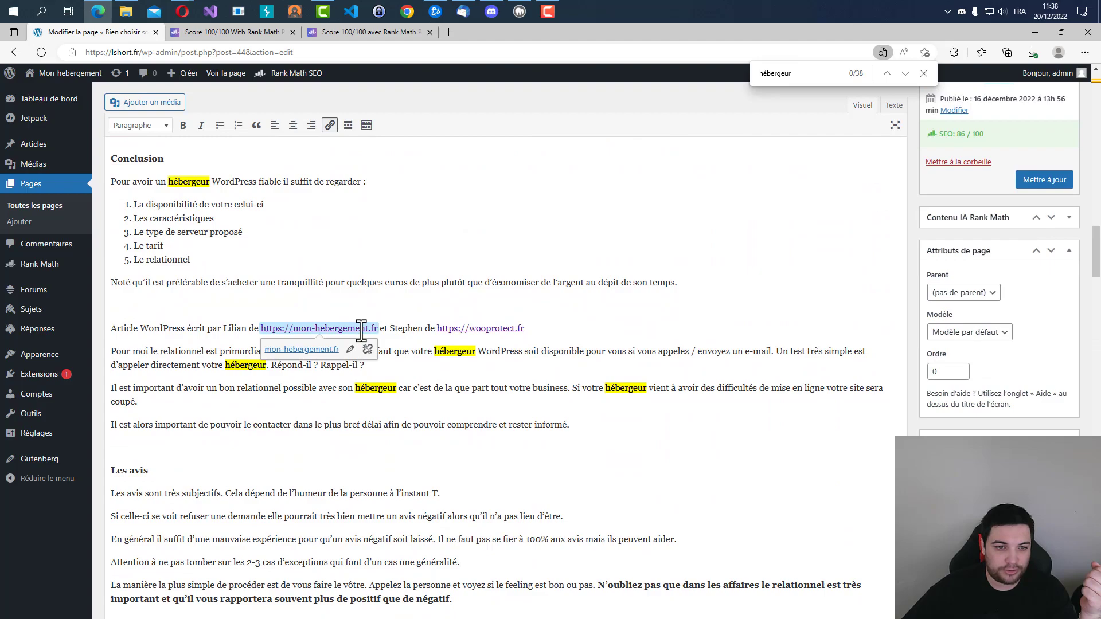
left_click(351, 350)
left_click(413, 351)
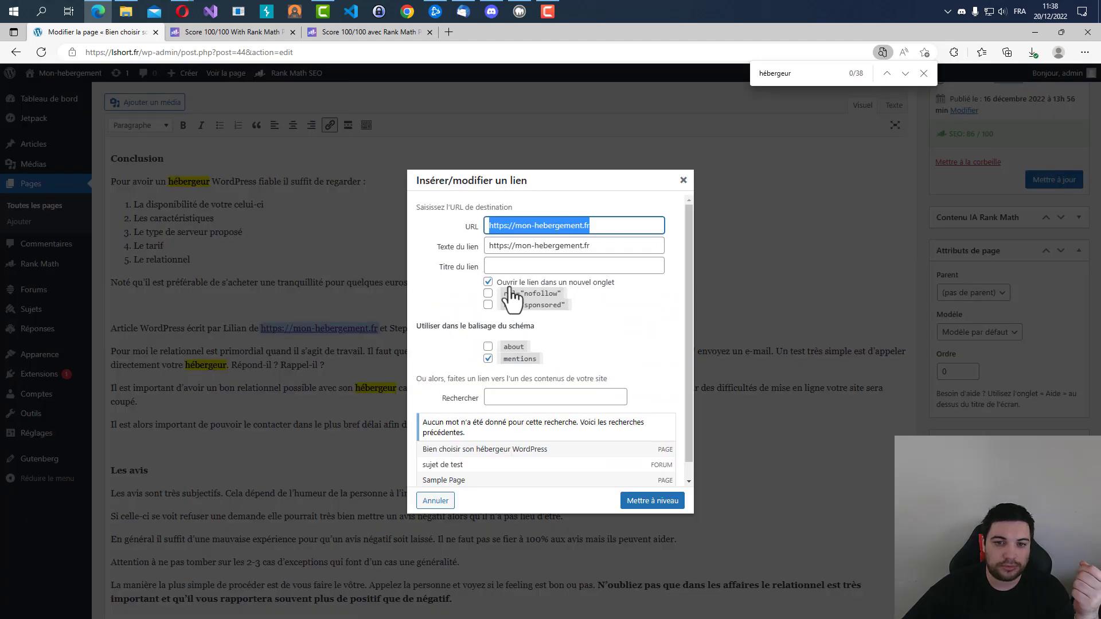
left_click(652, 501)
left_click(486, 328)
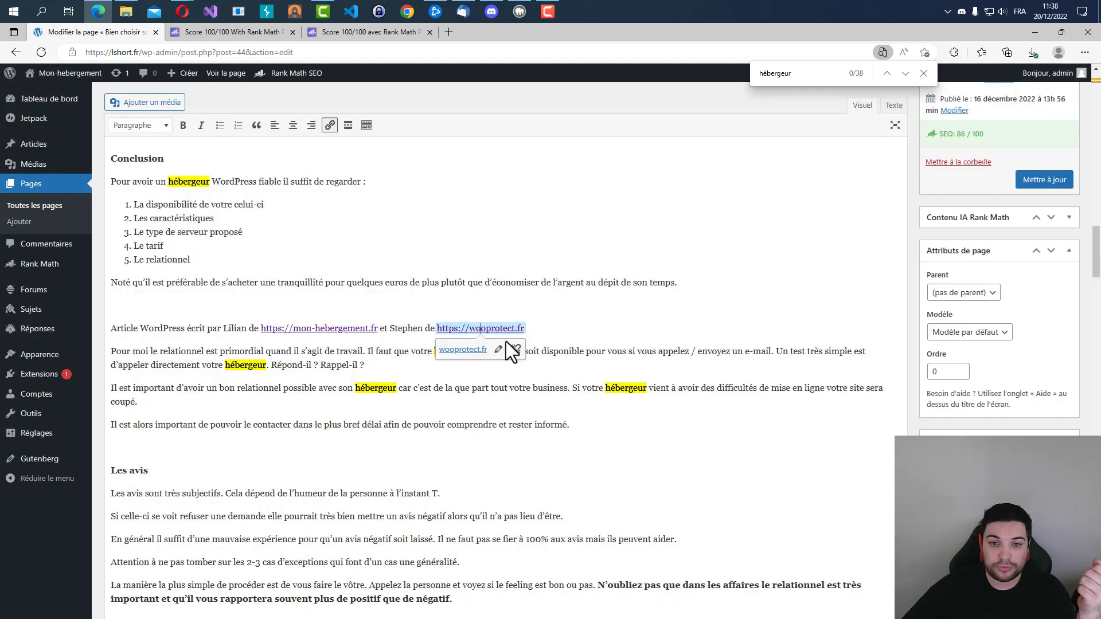
left_click(514, 350)
left_click(575, 349)
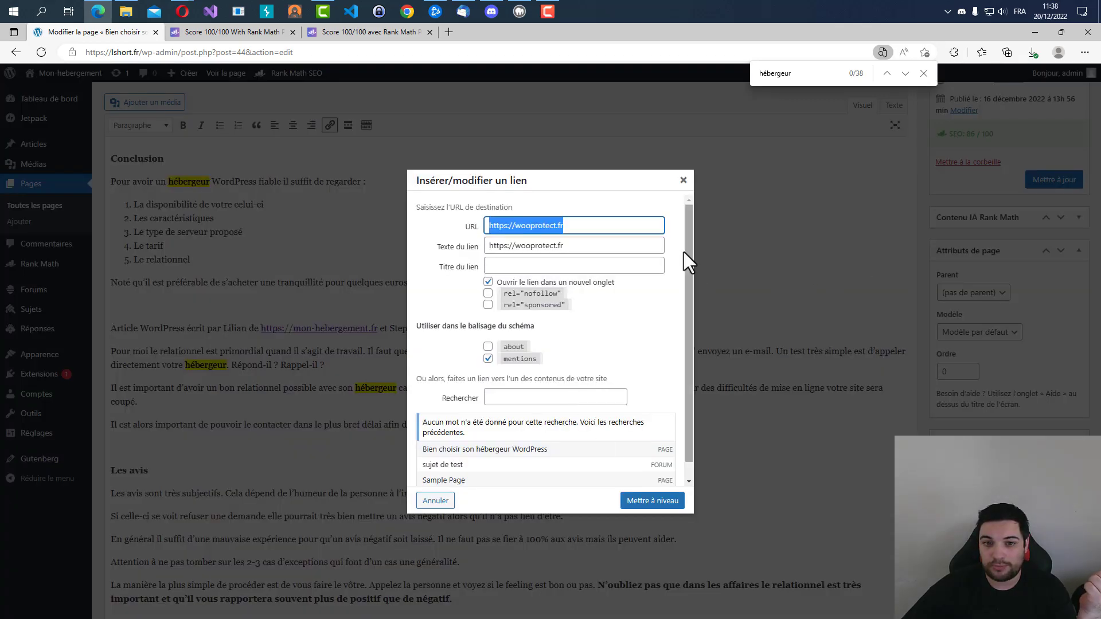
left_click(652, 501)
Reread the Supplémentaires check on followed outgoing links and update the page.
scroll(573, 356, "up", 10)
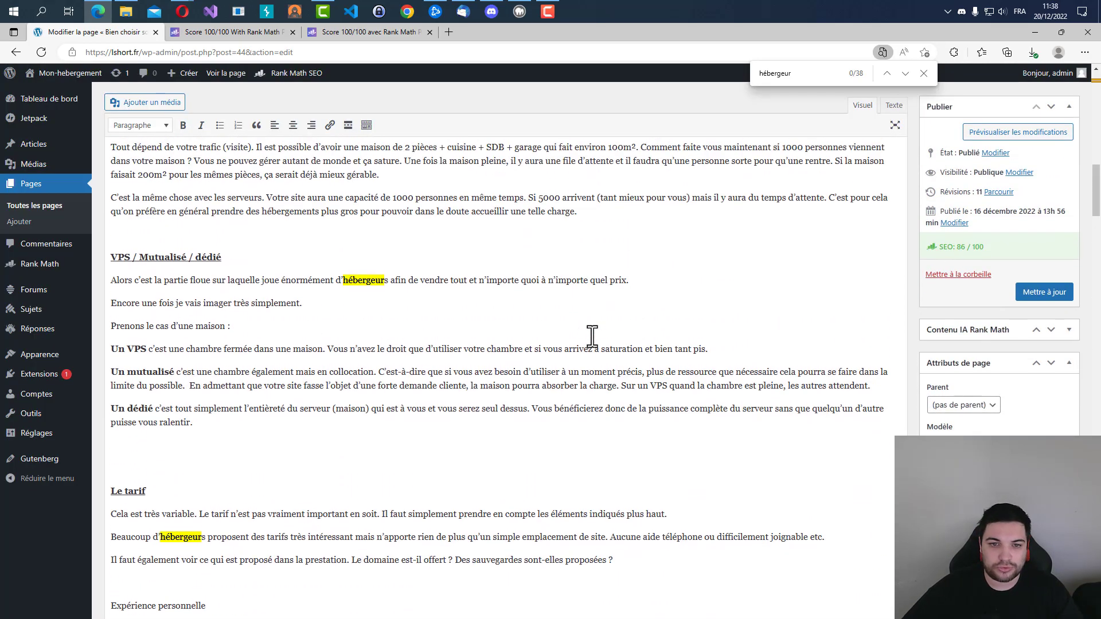
scroll(516, 401, "up", 10)
scroll(510, 404, "down", 12)
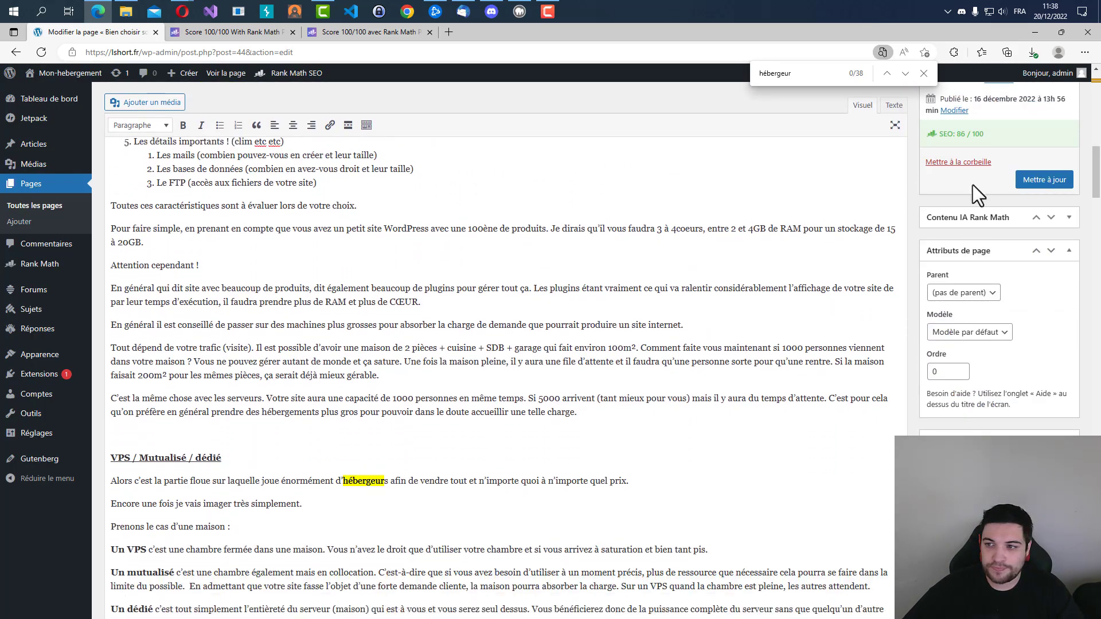
left_click_drag(1096, 201, 1096, 536)
scroll(505, 351, "down", 5)
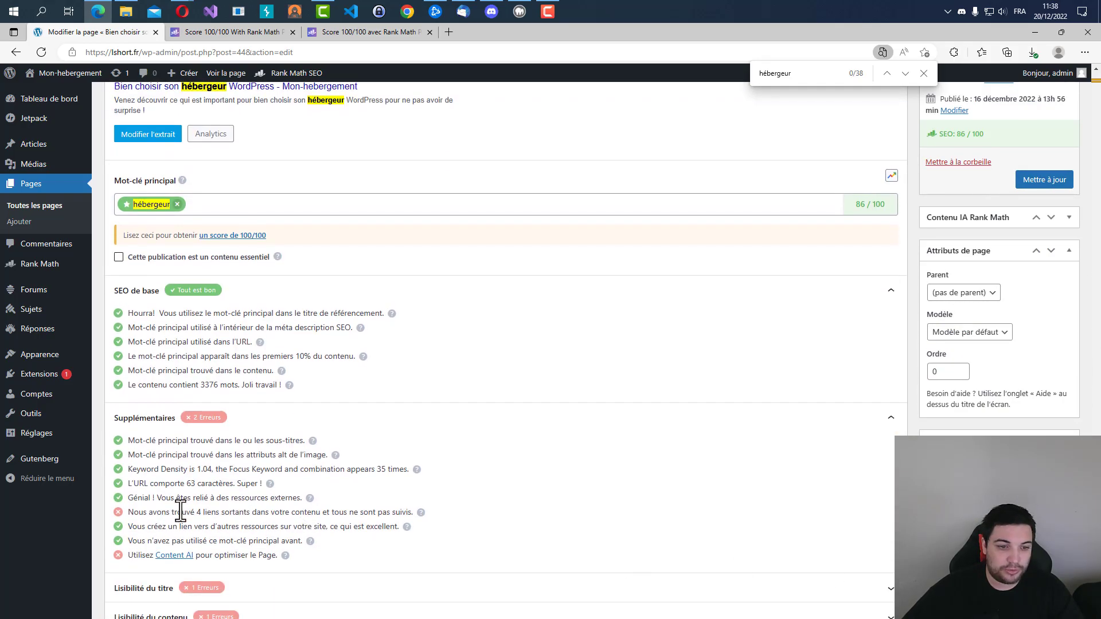
left_click_drag(167, 512, 354, 512)
left_click(1035, 182)
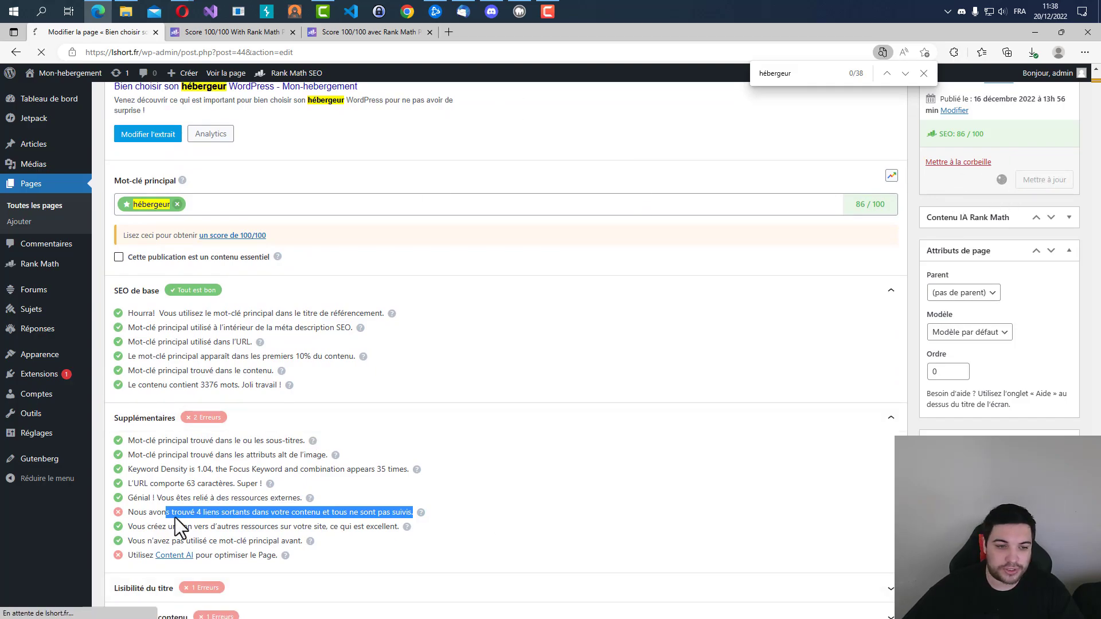
Expand the Lisibilité du titre checks and read the one about a number in the SEO title.
scroll(868, 233, "down", 15)
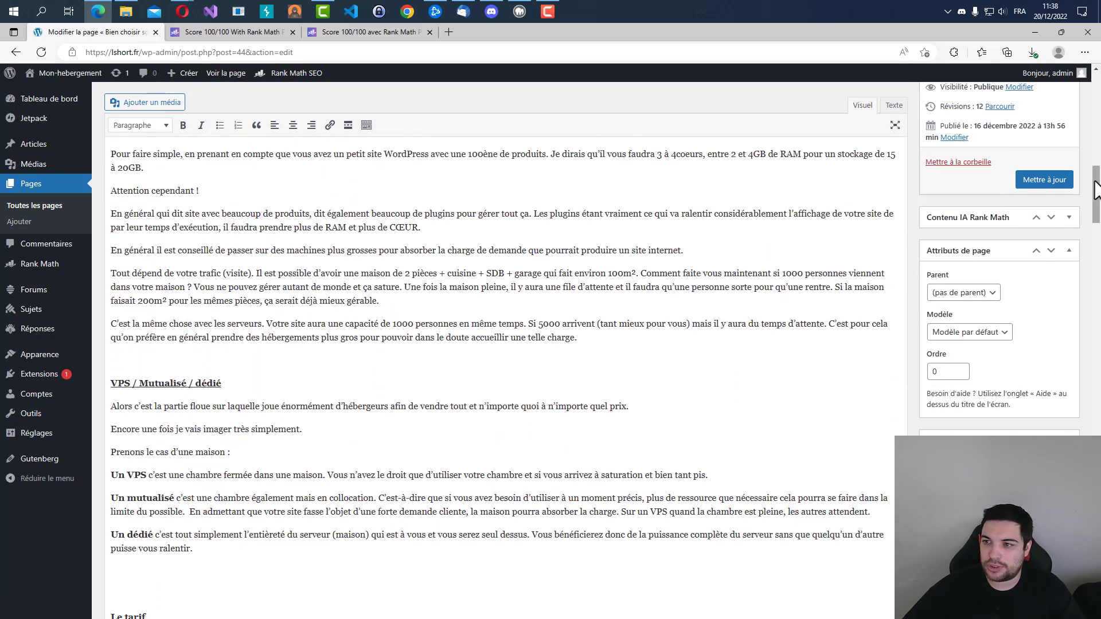
scroll(1096, 195, "down", 20)
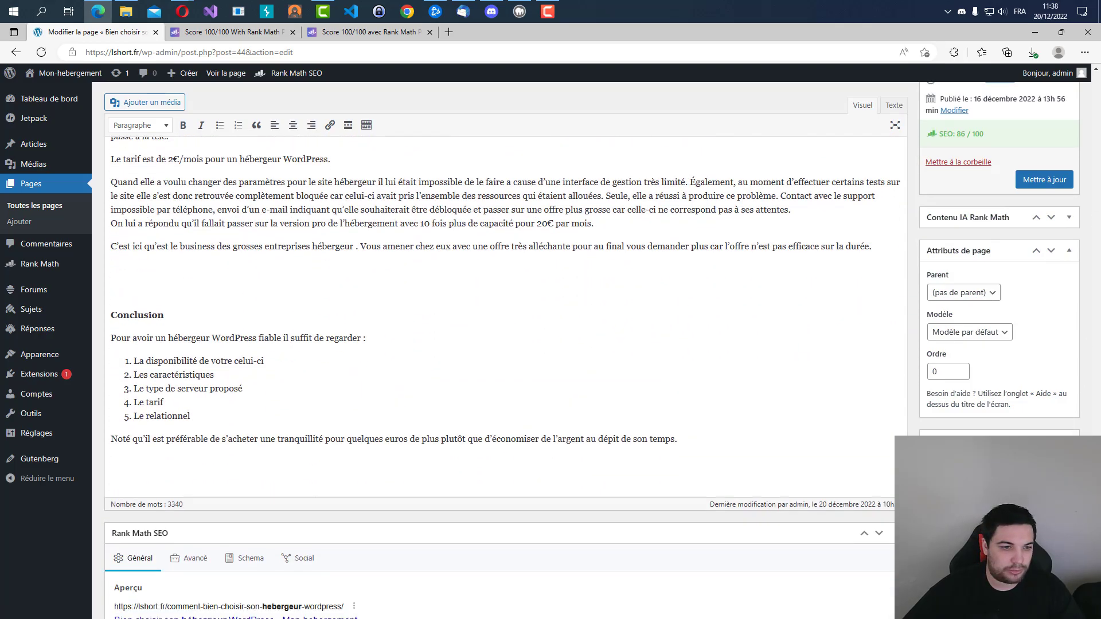
left_click(246, 506)
scroll(252, 493, "down", 2)
left_click(258, 525)
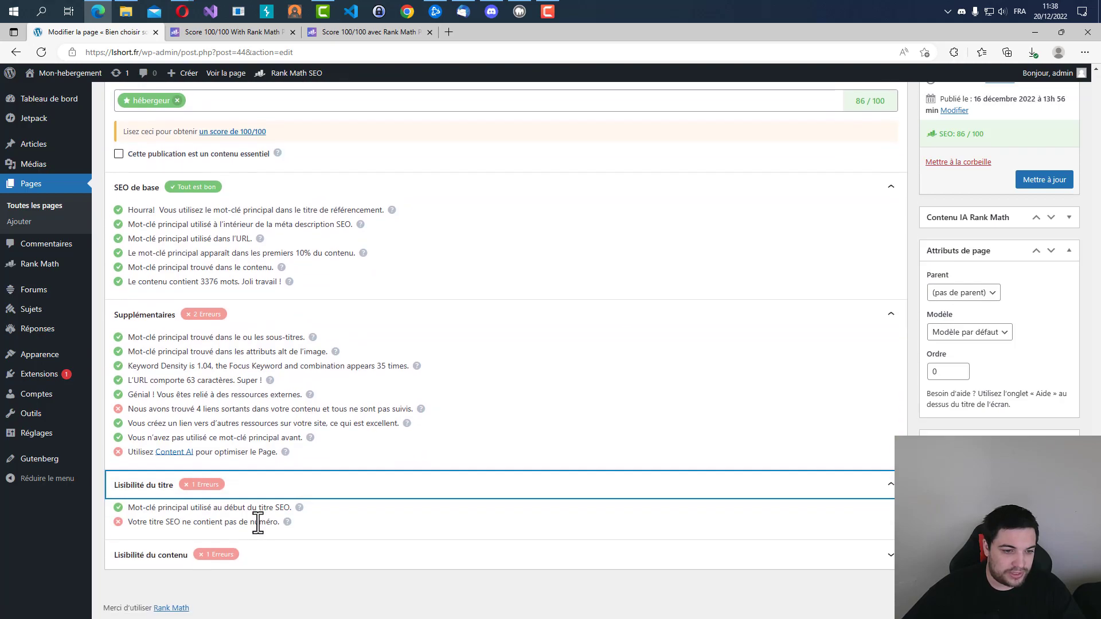
left_click_drag(131, 526, 277, 527)
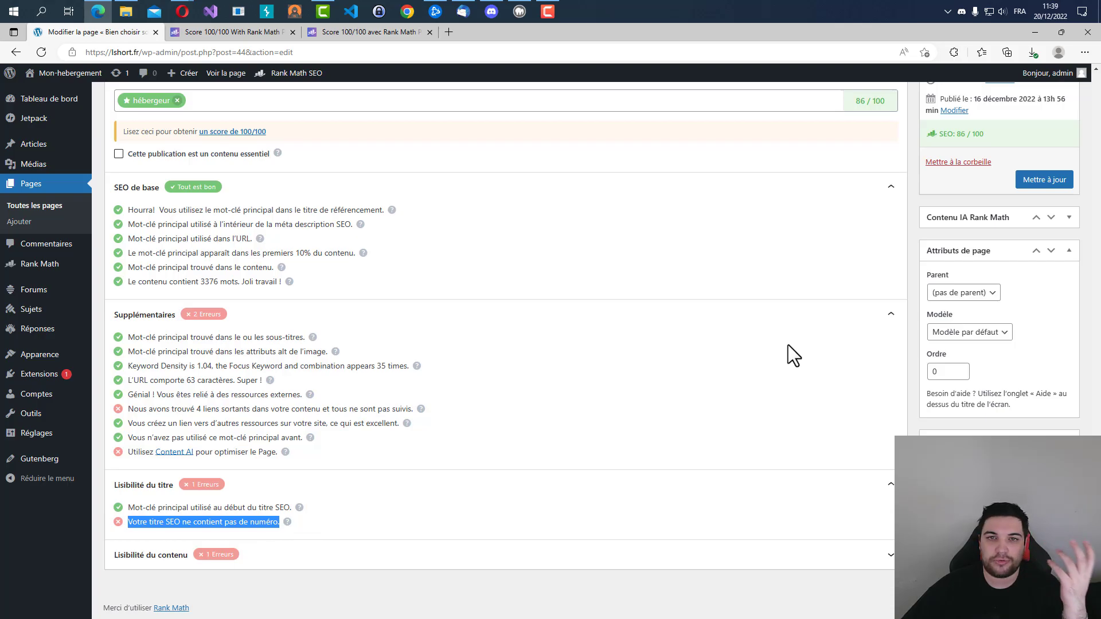
Look through the article's section headings, such as VPS / Mutualisé / dédié and Le tarif de l'hébergeur, to find the steps it covers.
scroll(786, 350, "up", 15)
scroll(270, 373, "down", 7)
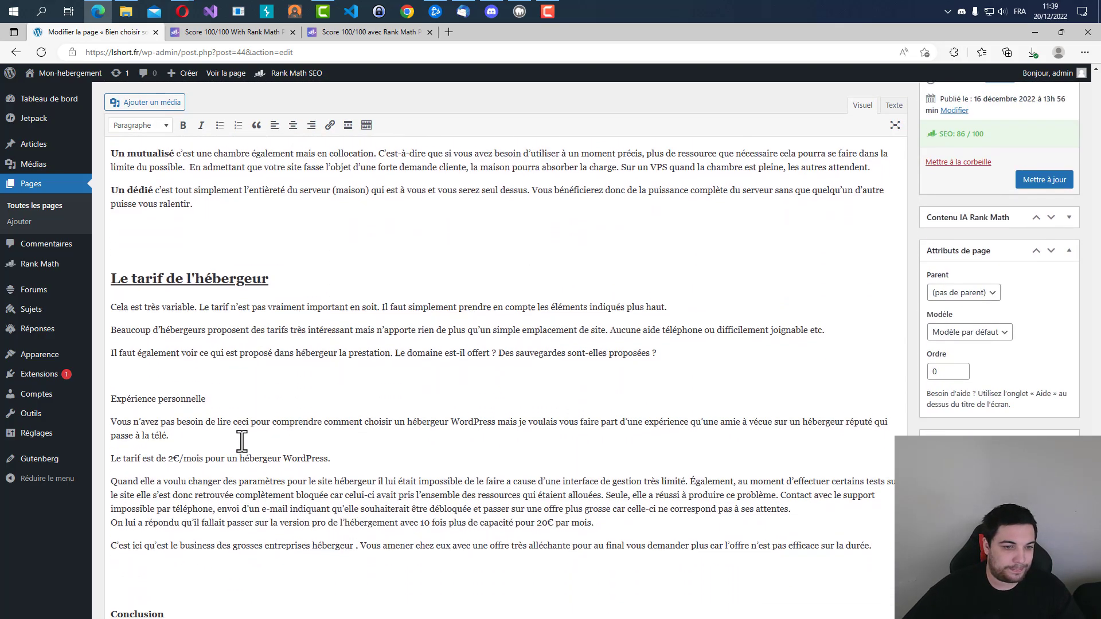
left_click_drag(291, 258, 73, 259)
scroll(191, 305, "up", 6)
scroll(243, 351, "up", 13)
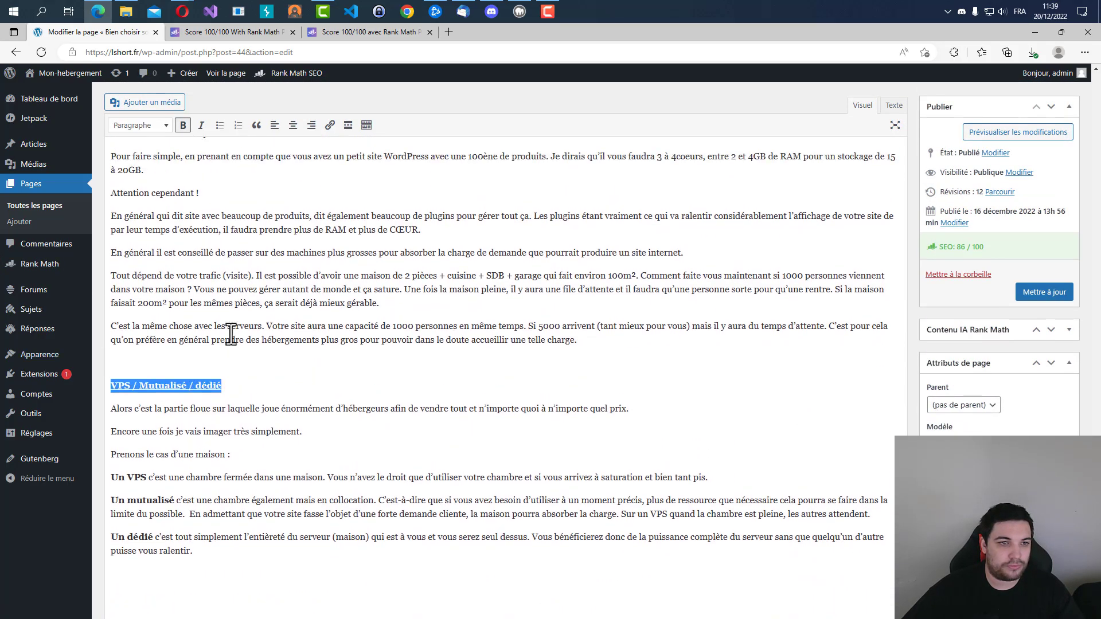
scroll(339, 474, "down", 3)
left_click_drag(293, 530, 108, 524)
left_click_drag(235, 353, 109, 348)
scroll(172, 327, "up", 6)
left_click_drag(205, 347, 227, 353)
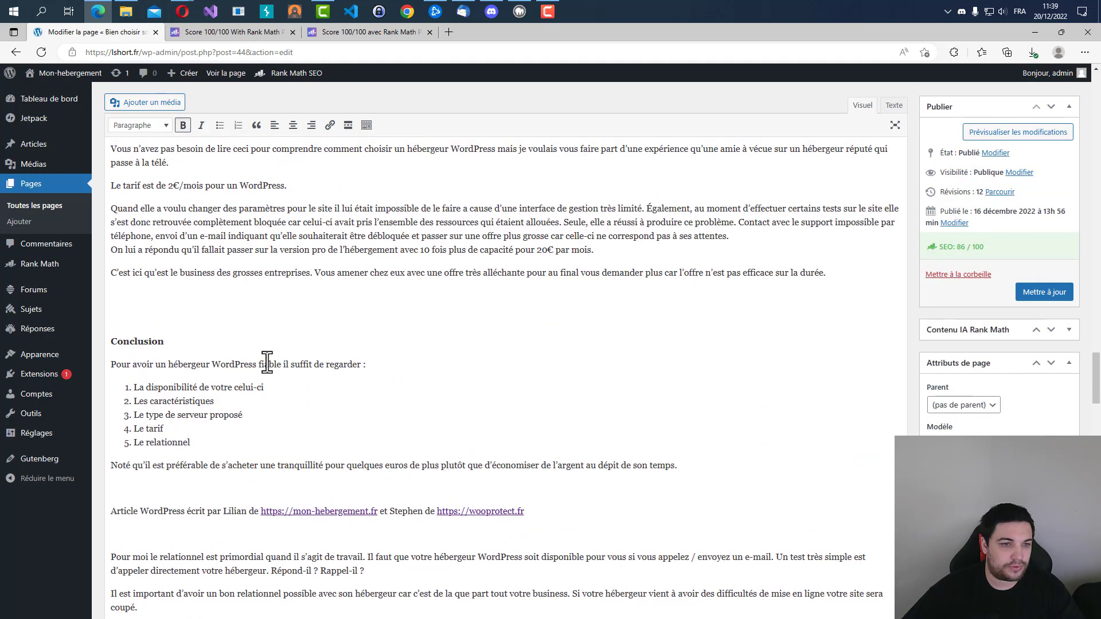
scroll(228, 353, "up", 5)
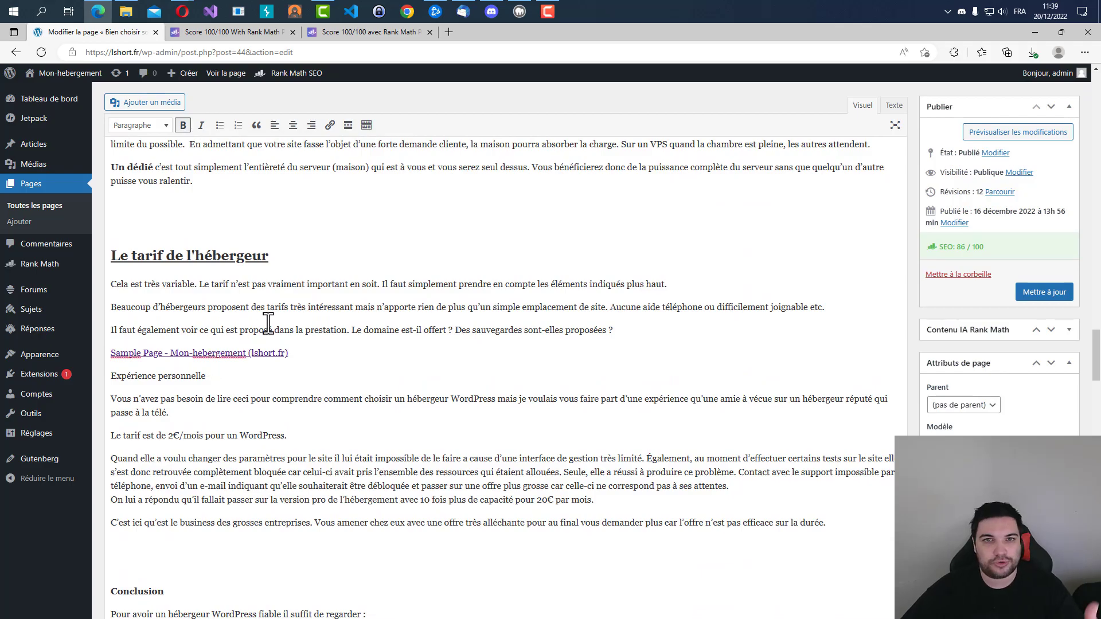
scroll(155, 501, "down", 5)
scroll(154, 501, "up", 3)
scroll(167, 473, "down", 1)
scroll(246, 246, "down", 6)
scroll(659, 312, "up", 6)
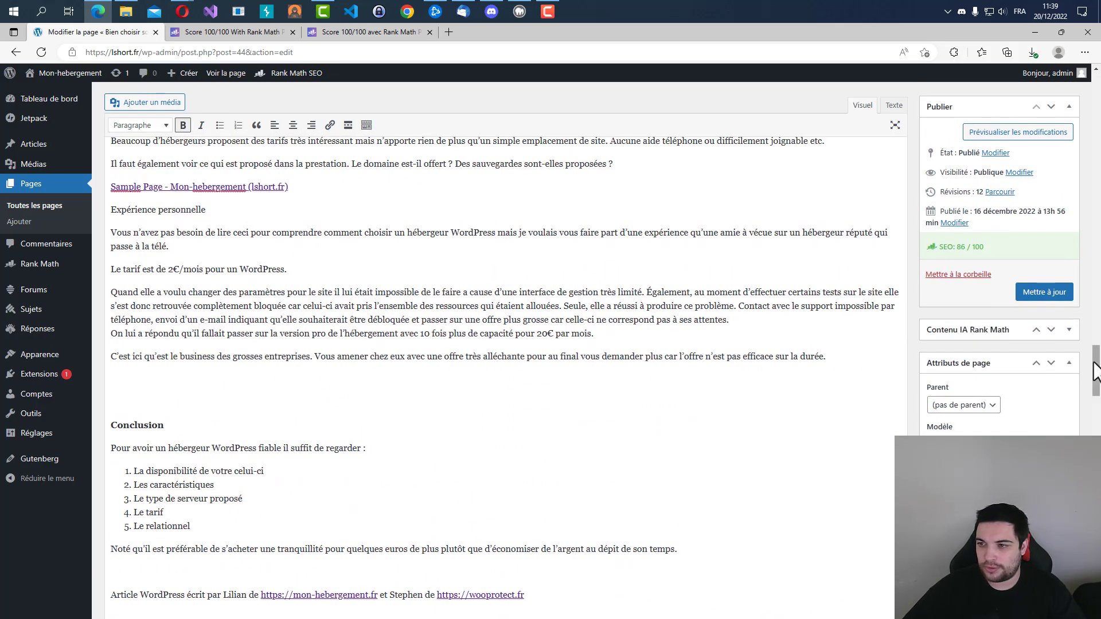
Change the page title to "4 étapes pour choisir son hébergeur WordPress".
scroll(1096, 370, "up", 15)
left_click(115, 168)
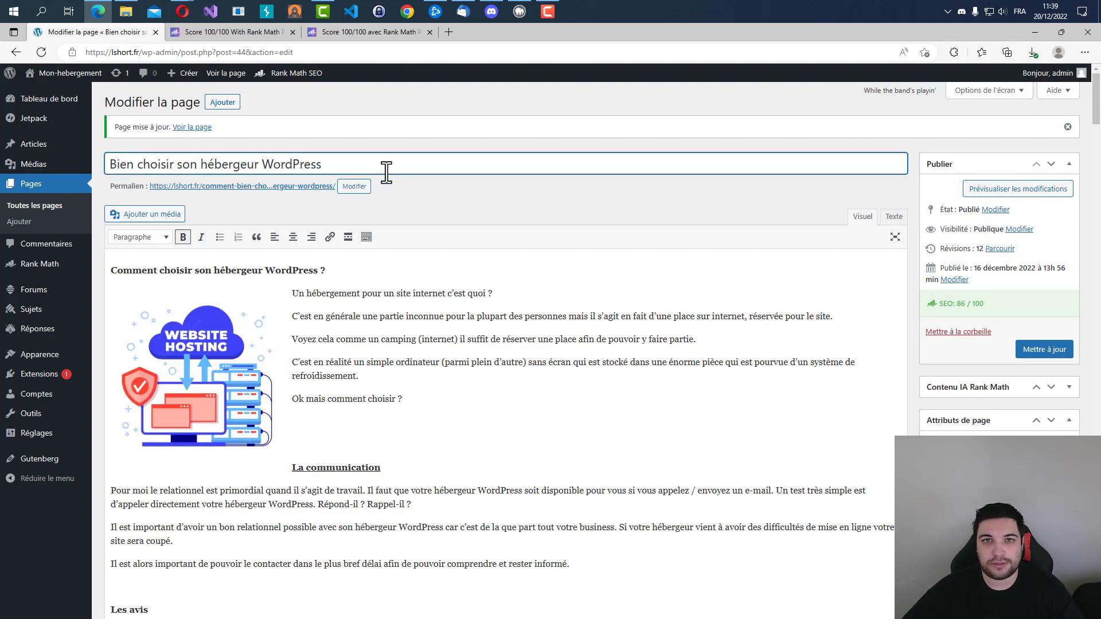
type("4 étapes pour b")
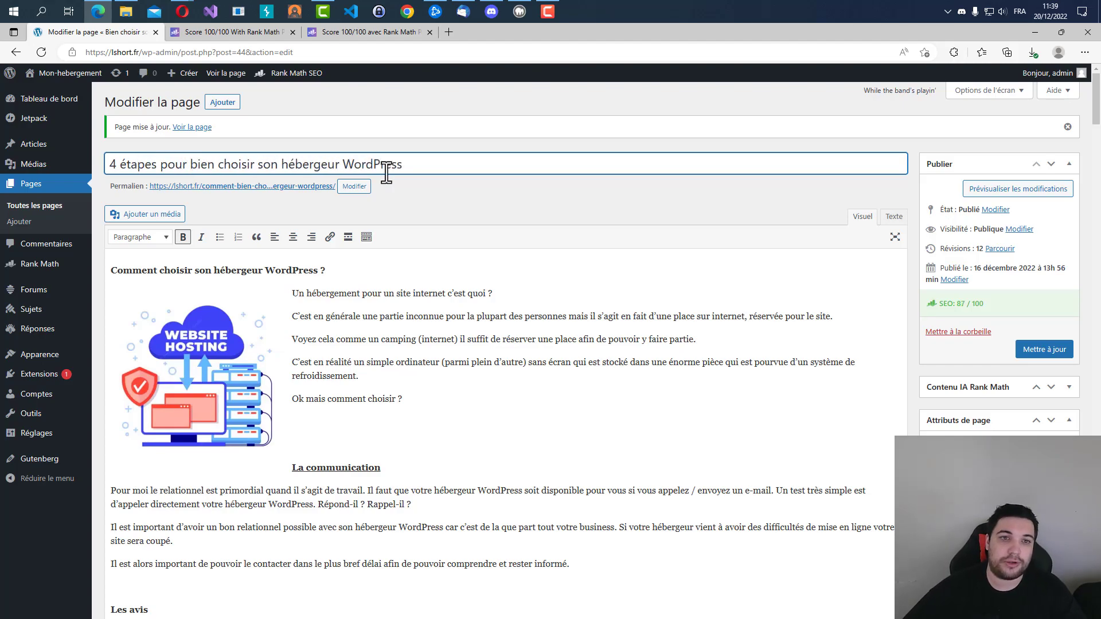
left_click(441, 167)
double_click(202, 167)
key("BackSpace")
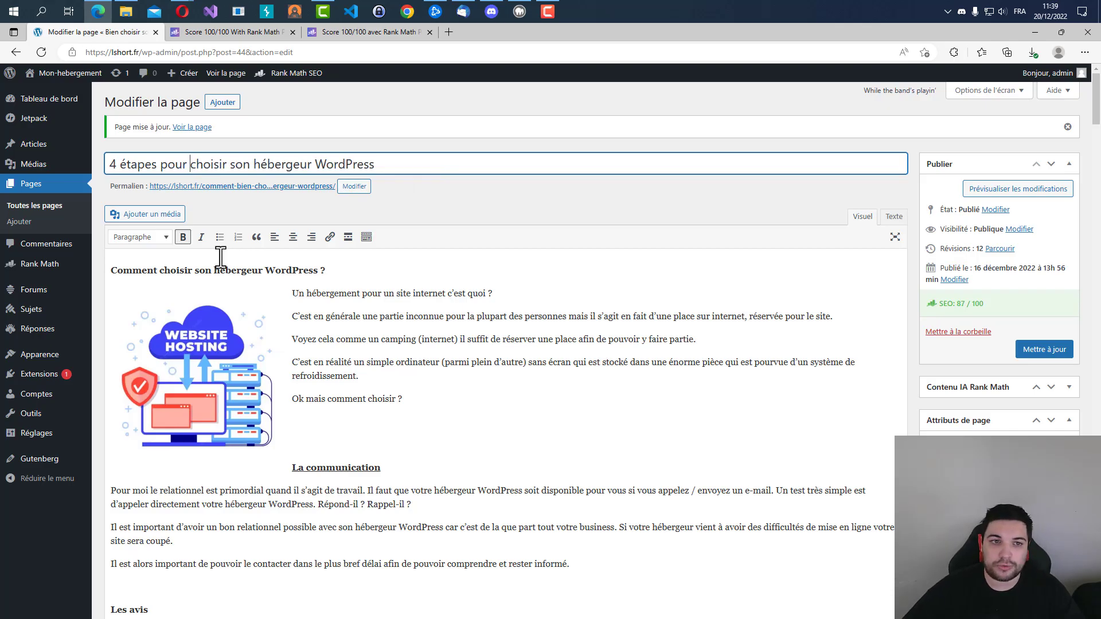
Check the SEO title's character length in the Rank Math snippet editor and close it again.
scroll(345, 166, "down", 20)
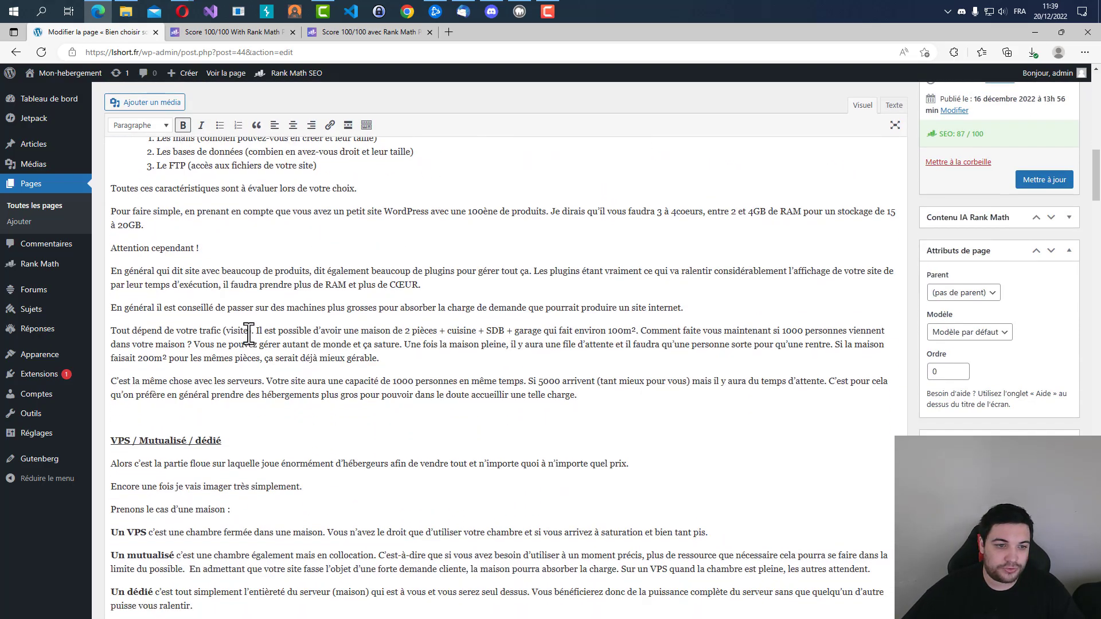
scroll(278, 460, "up", 14)
scroll(214, 372, "down", 10)
scroll(213, 372, "up", 7)
scroll(213, 371, "down", 3)
scroll(214, 372, "down", 10)
scroll(214, 368, "up", 5)
left_click(144, 424)
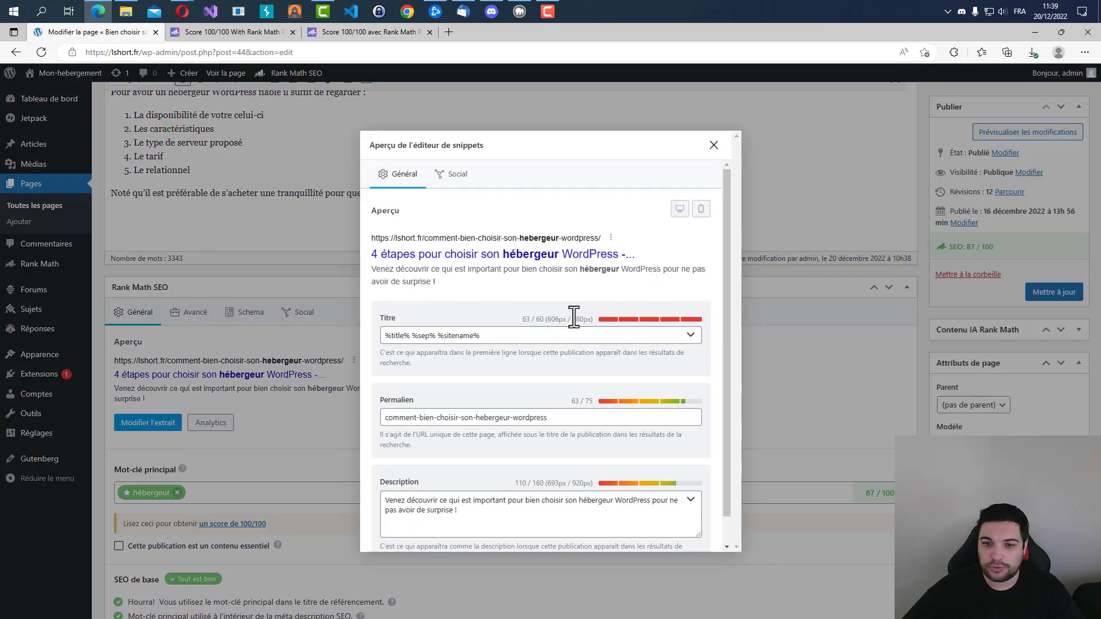
left_click_drag(523, 319, 548, 324)
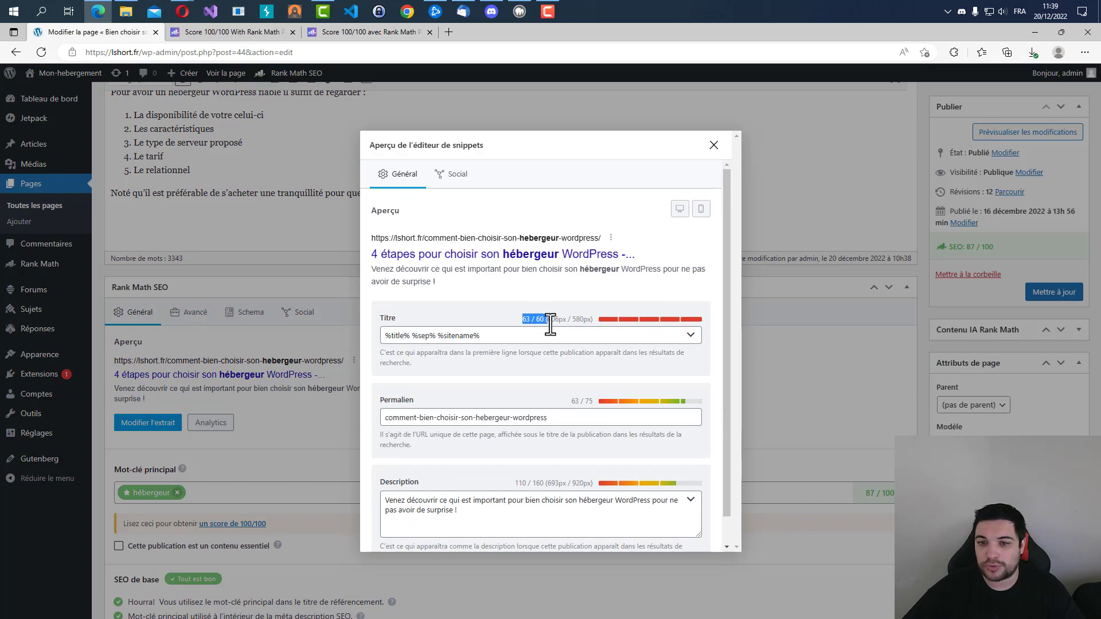
right_click(545, 325)
left_click(714, 147)
left_click(714, 146)
Review the wording of the page title and reread the Lisibilité du titre check on using a number.
left_click_drag(1089, 406, 1089, 86)
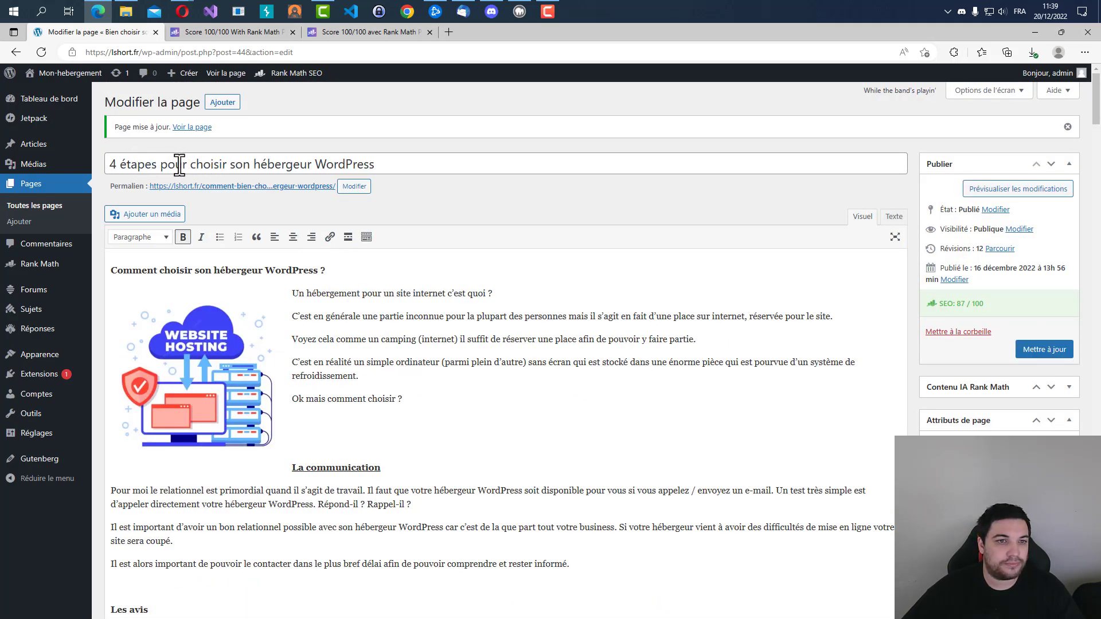
double_click(333, 164)
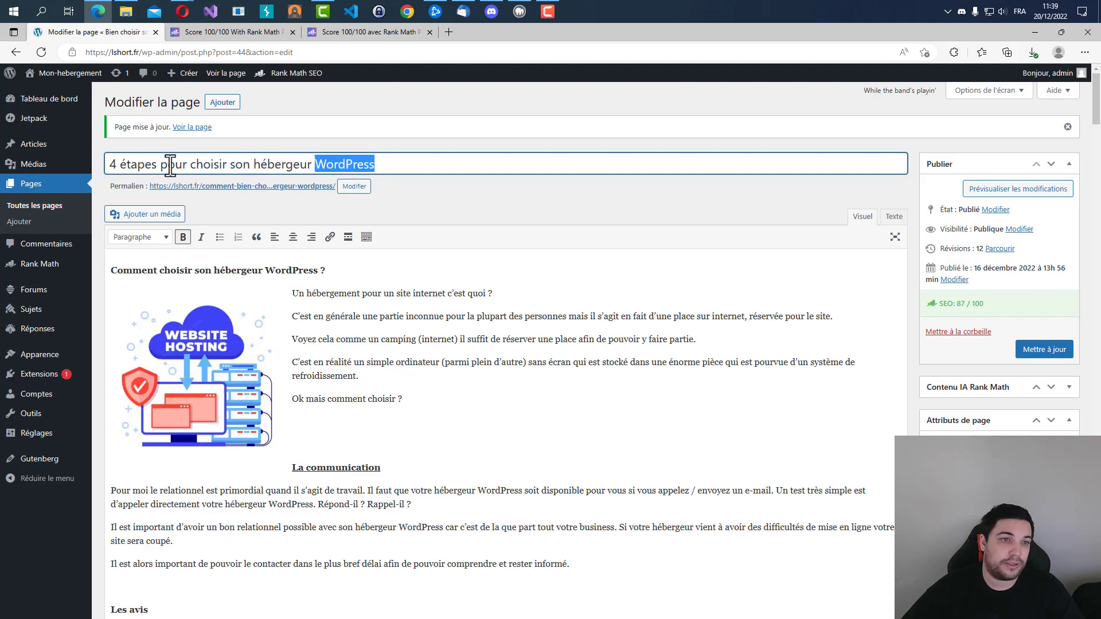
scroll(923, 225, "down", 4)
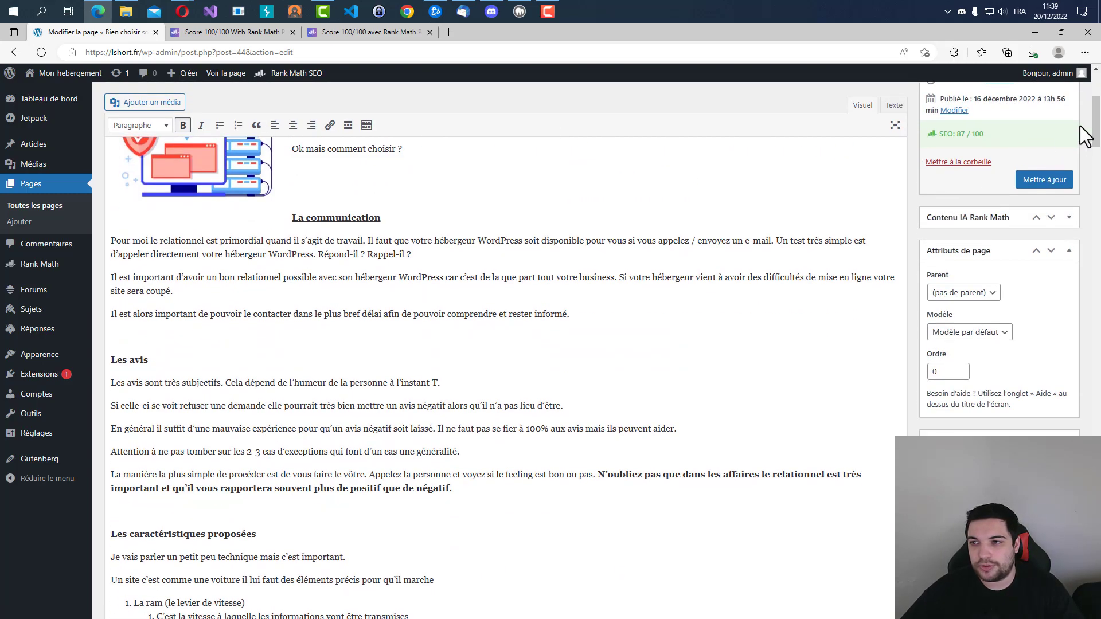
left_click_drag(1092, 129, 1089, 496)
scroll(281, 330, "down", 5)
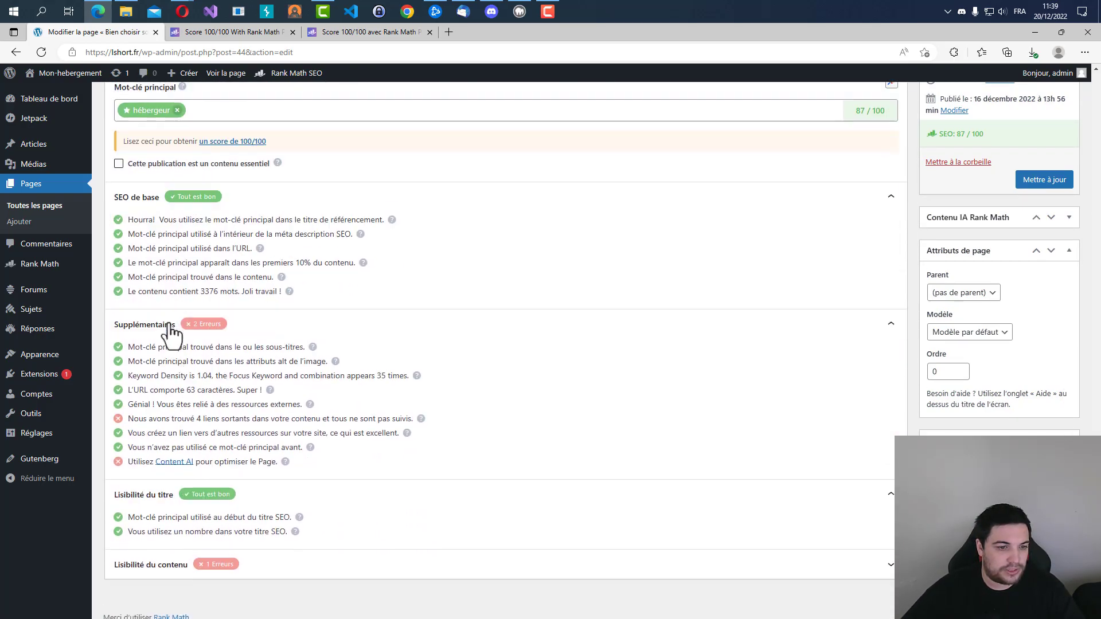
left_click_drag(136, 522, 286, 524)
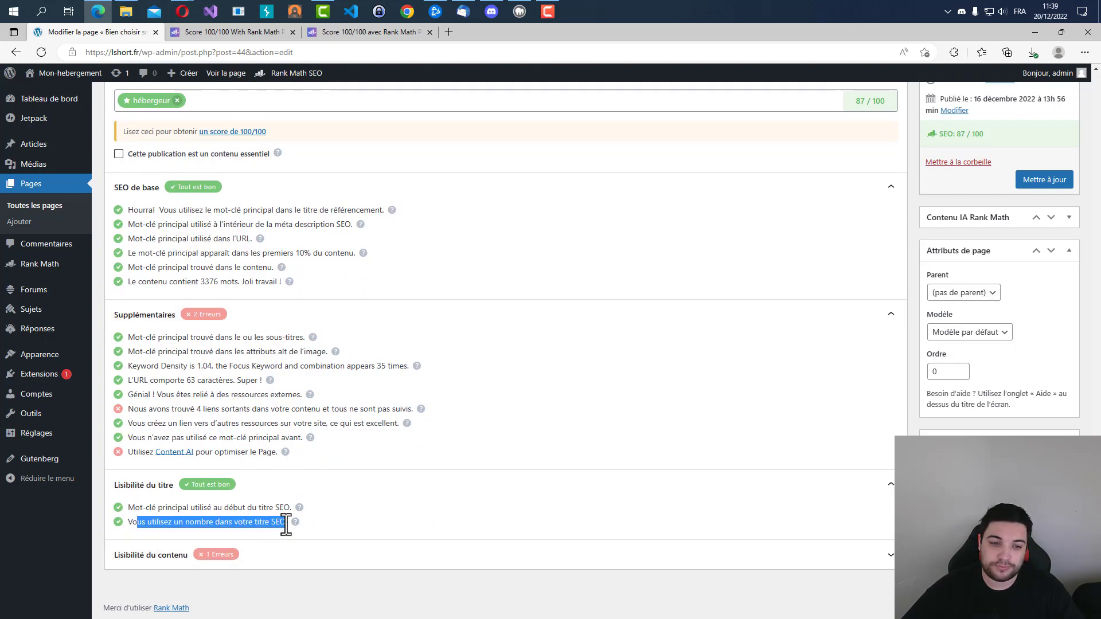
Reread the Content AI check in the Supplémentaires group of the Rank Math analysis.
left_click(291, 510)
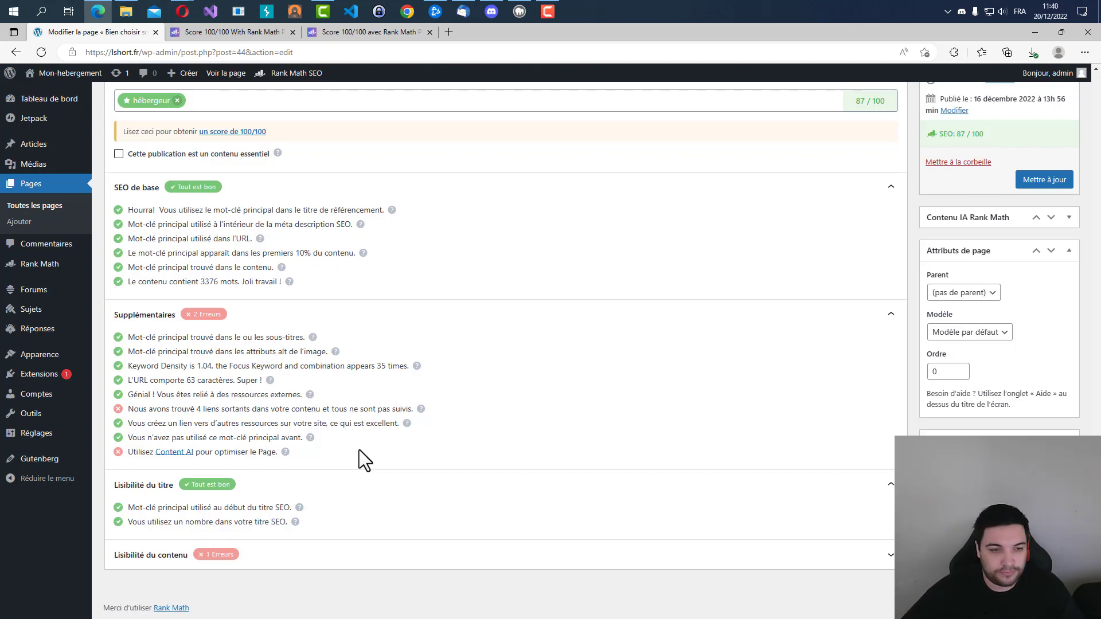
left_click_drag(129, 458, 106, 449)
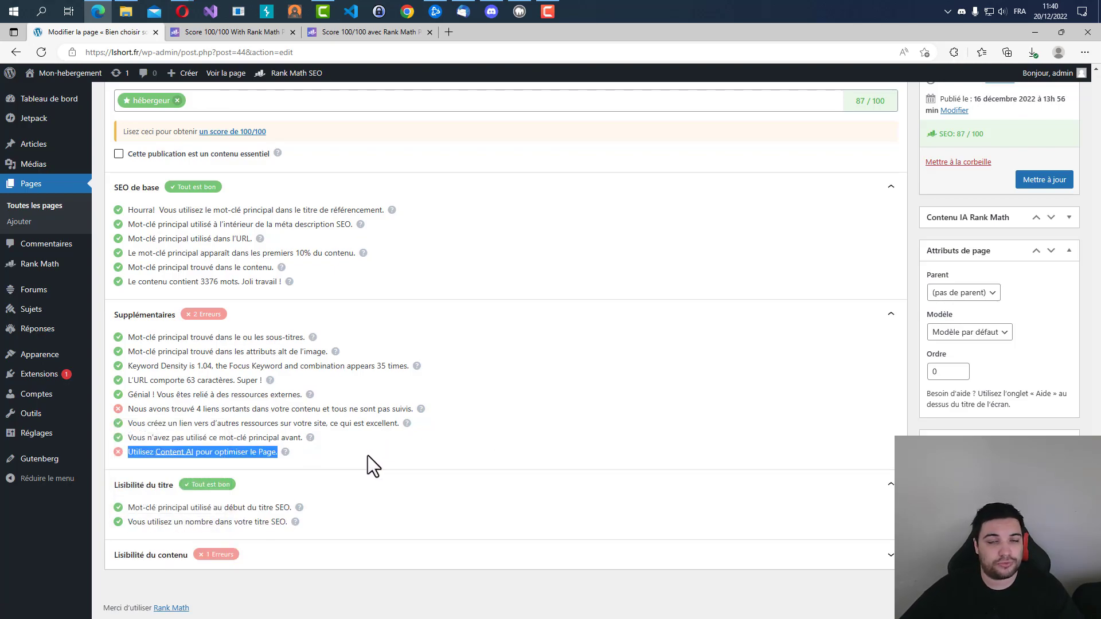
left_click(331, 459)
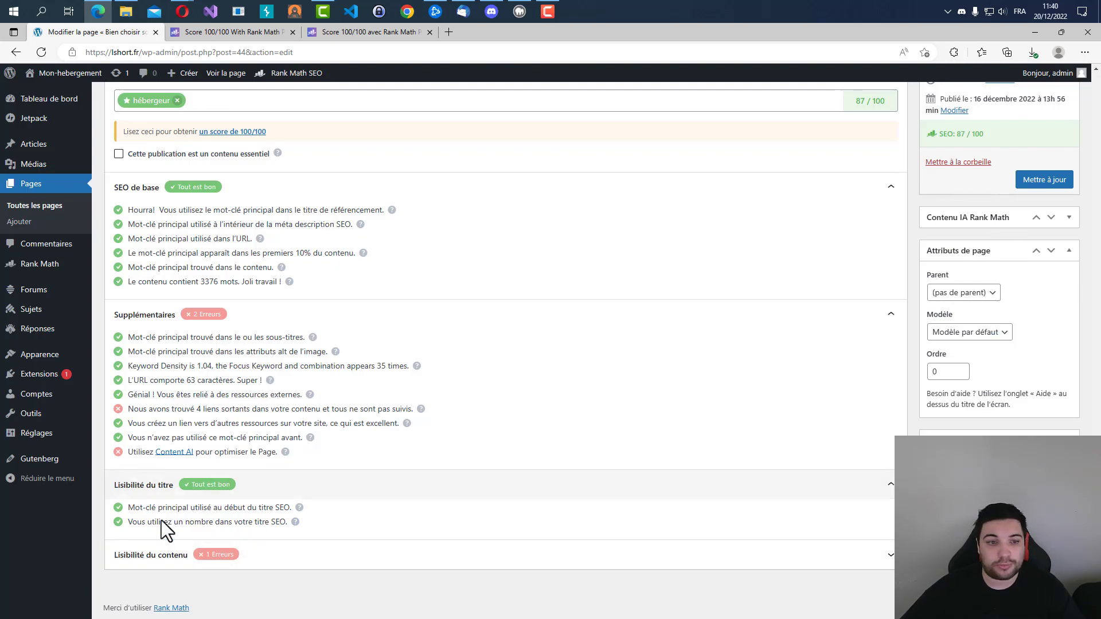
Expand the Lisibilité du contenu checks and read the Rank Math help on the table of contents test, including its list of supported plugins.
left_click(164, 551)
scroll(248, 509, "down", 1)
left_click_drag(128, 522, 340, 523)
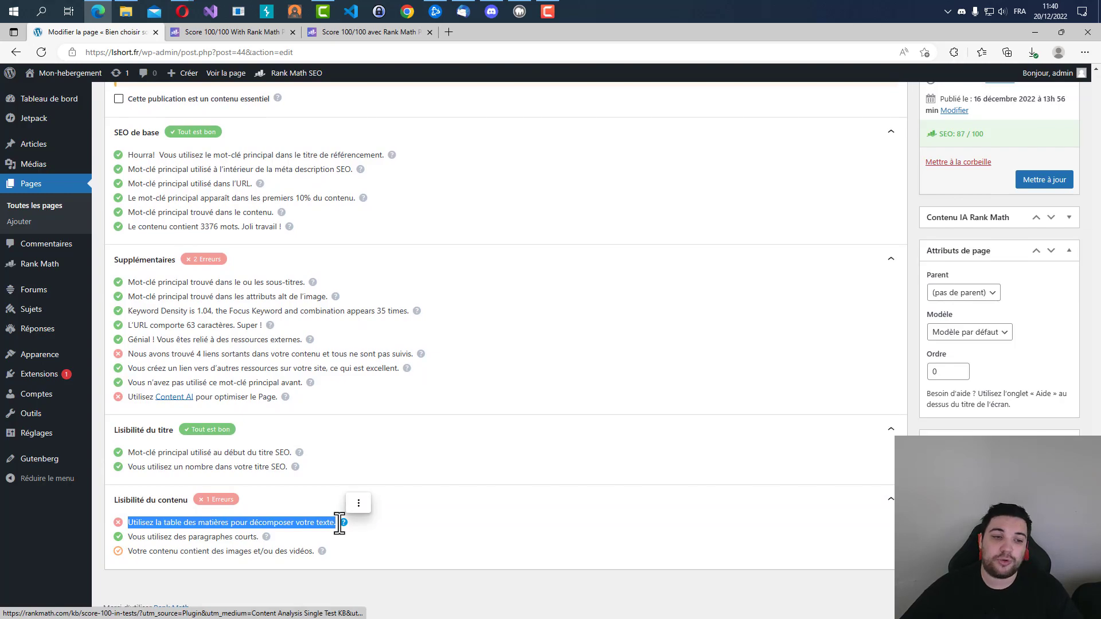
left_click(342, 523)
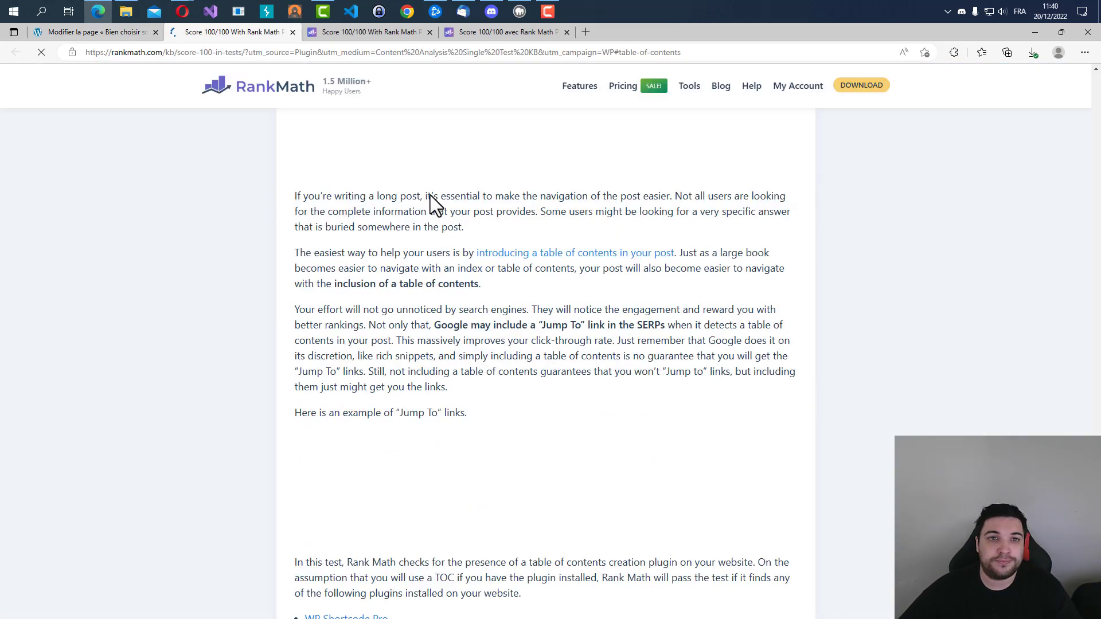
scroll(474, 383, "down", 5)
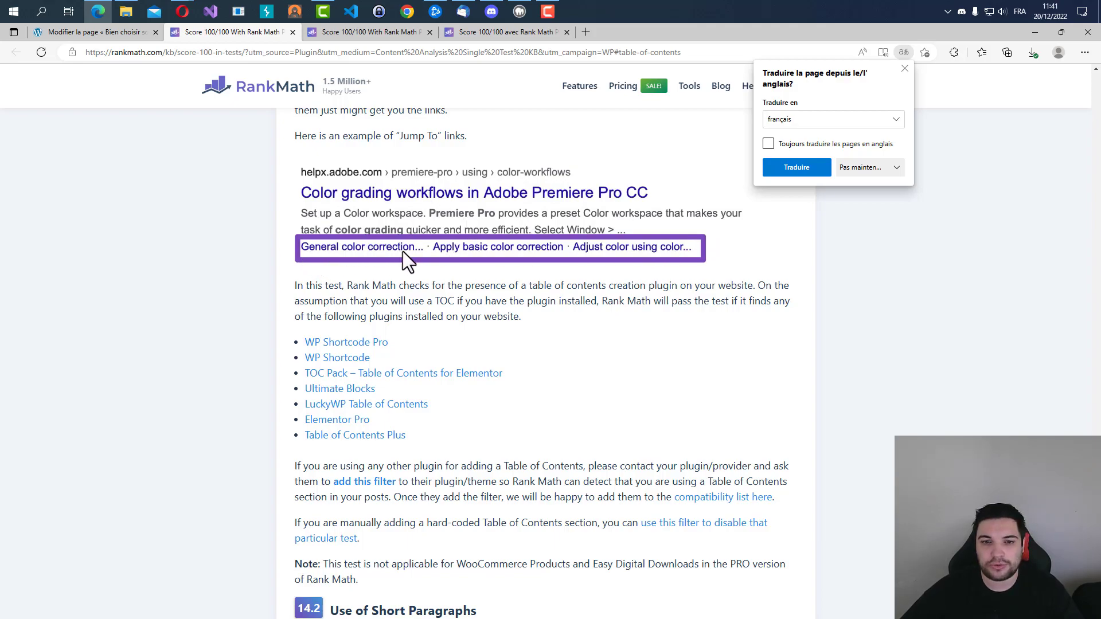
Download the LuckyWP Table of Contents plugin from its WordPress.org page, starting from Rank Math's compatible plugin list.
left_click(320, 406)
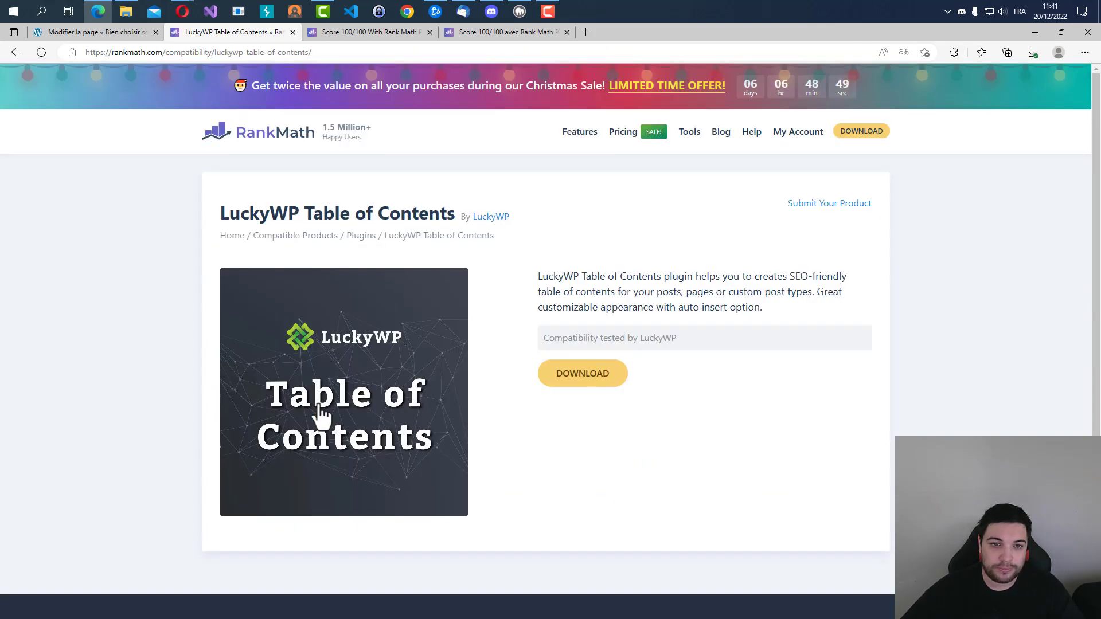
left_click(586, 381)
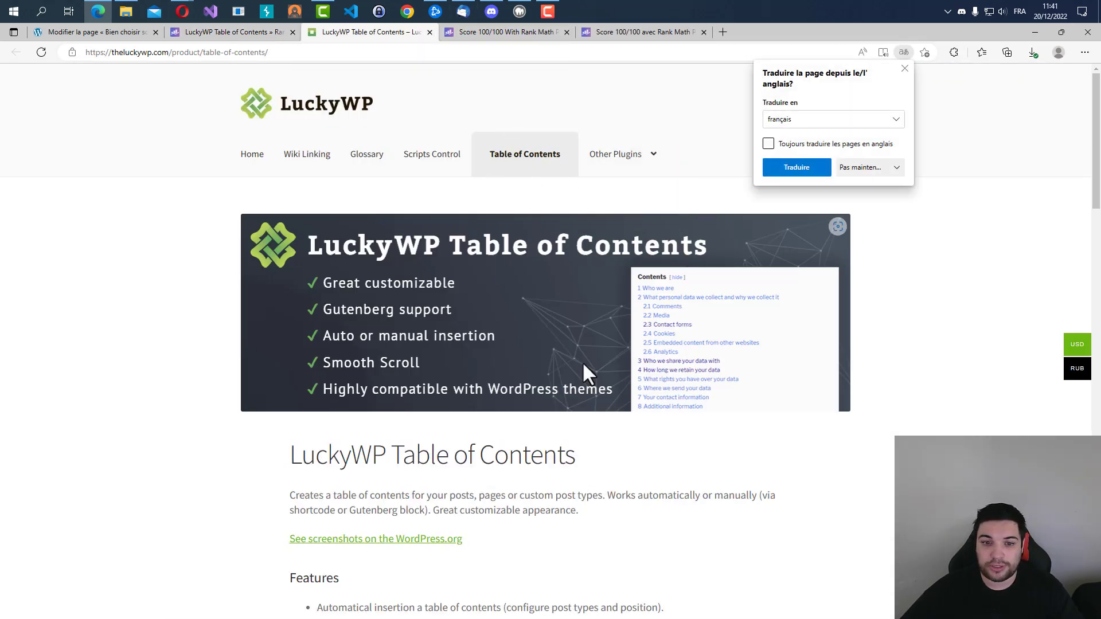
scroll(402, 395, "down", 20)
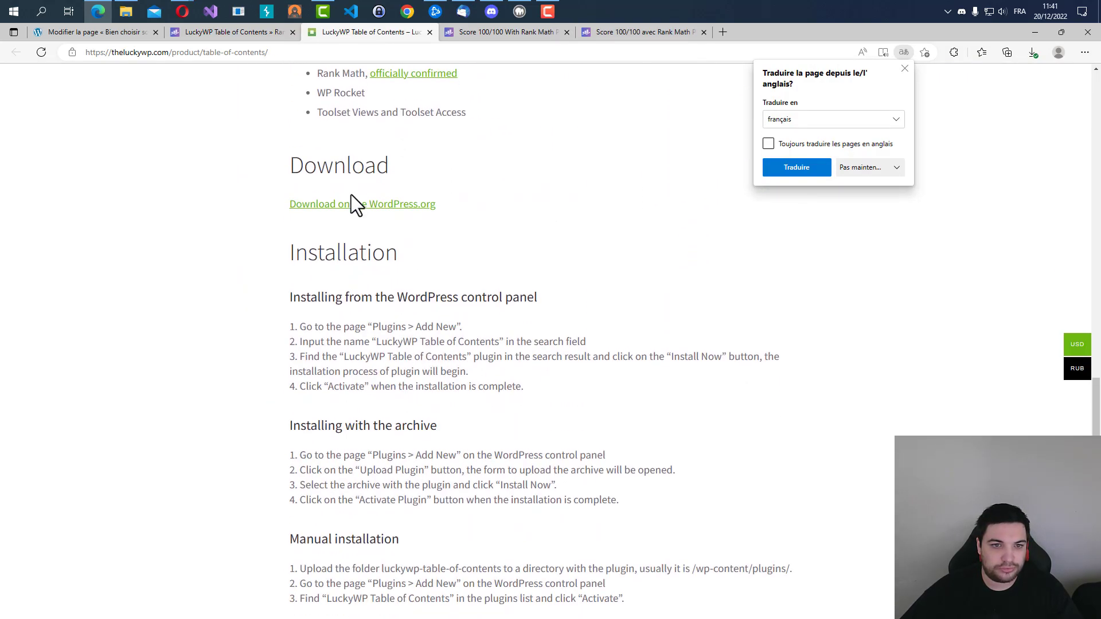
left_click(367, 206)
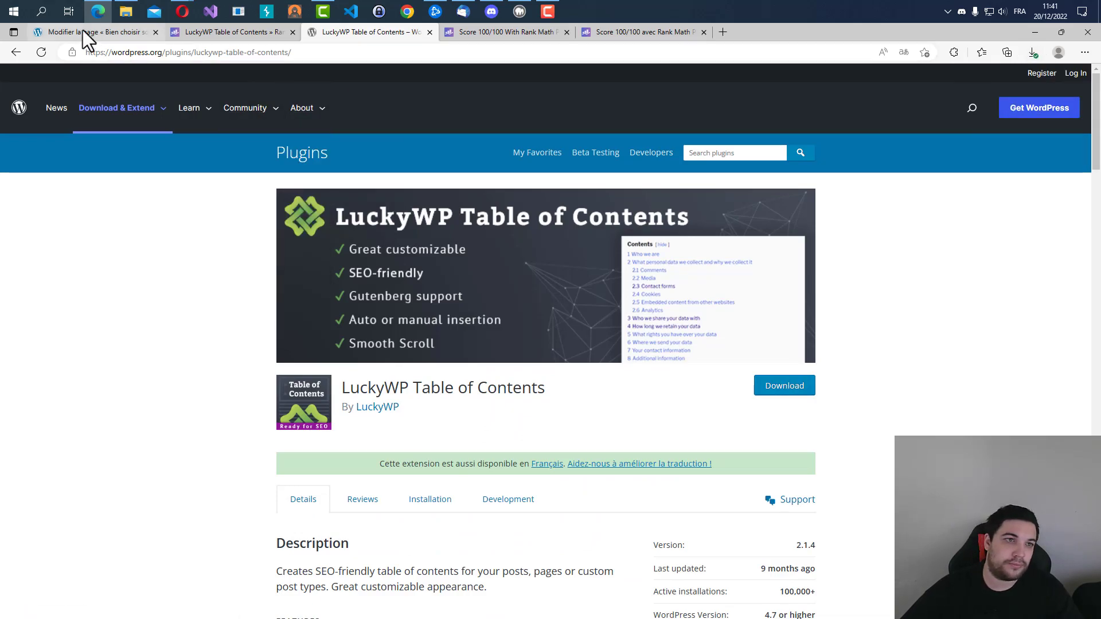
left_click(779, 387)
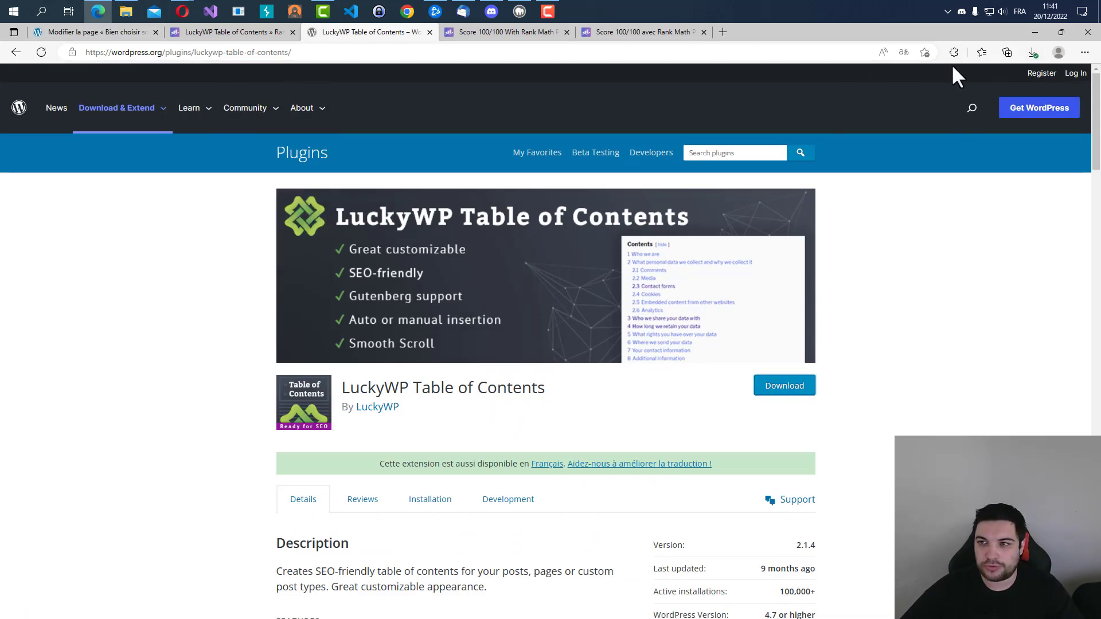
left_click(1032, 52)
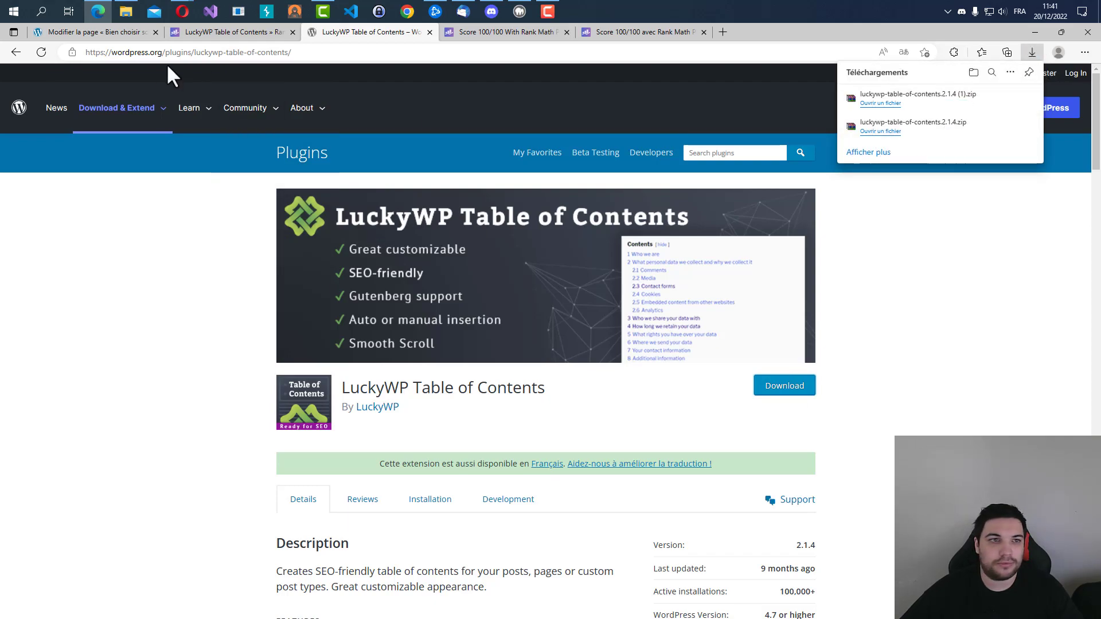
Return to the WordPress page editor and save the page's pending changes, staying on the page when asked about leaving.
left_click(64, 36)
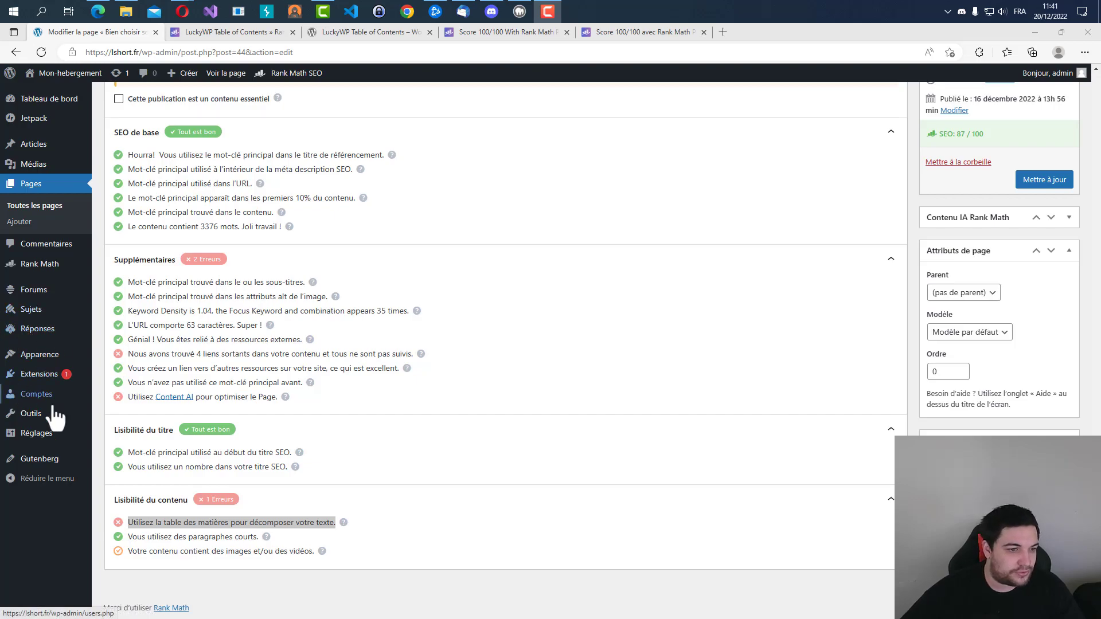
left_click(41, 374)
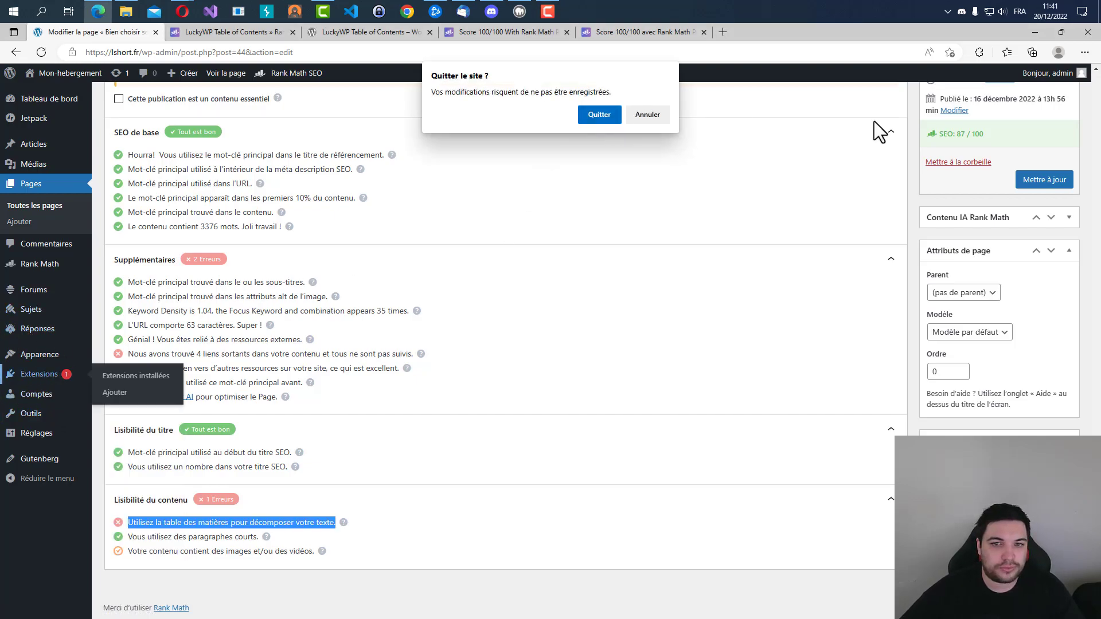
left_click(634, 117)
left_click(1026, 180)
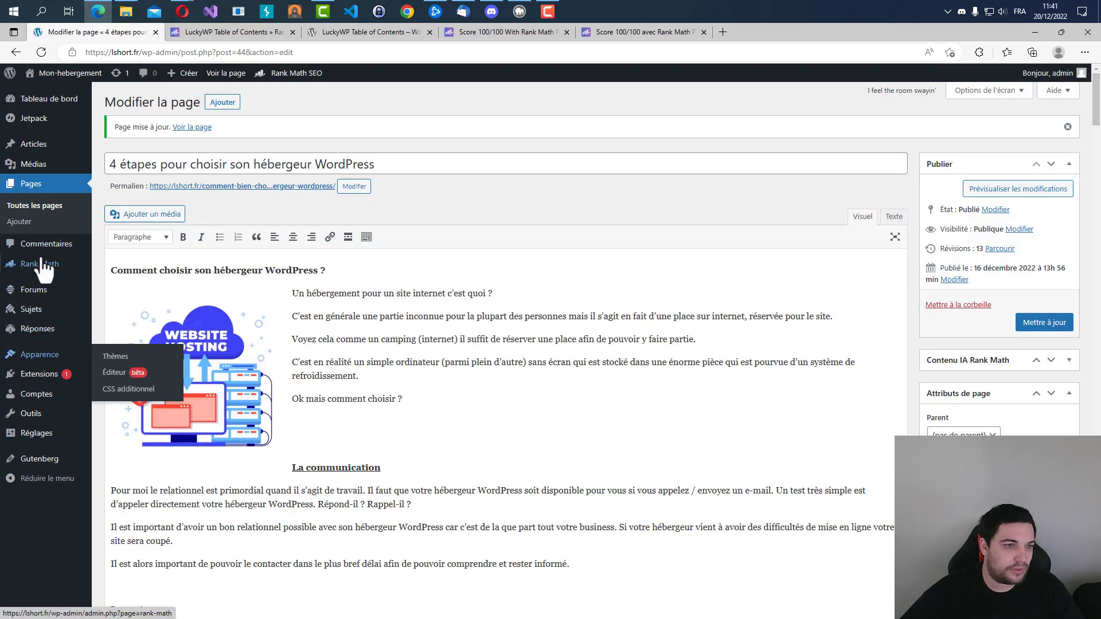
Upload luckywp-table-of-contents.2.1.4.zip from the Téléchargements folder as a new extension, install it and activate it.
left_click(39, 375)
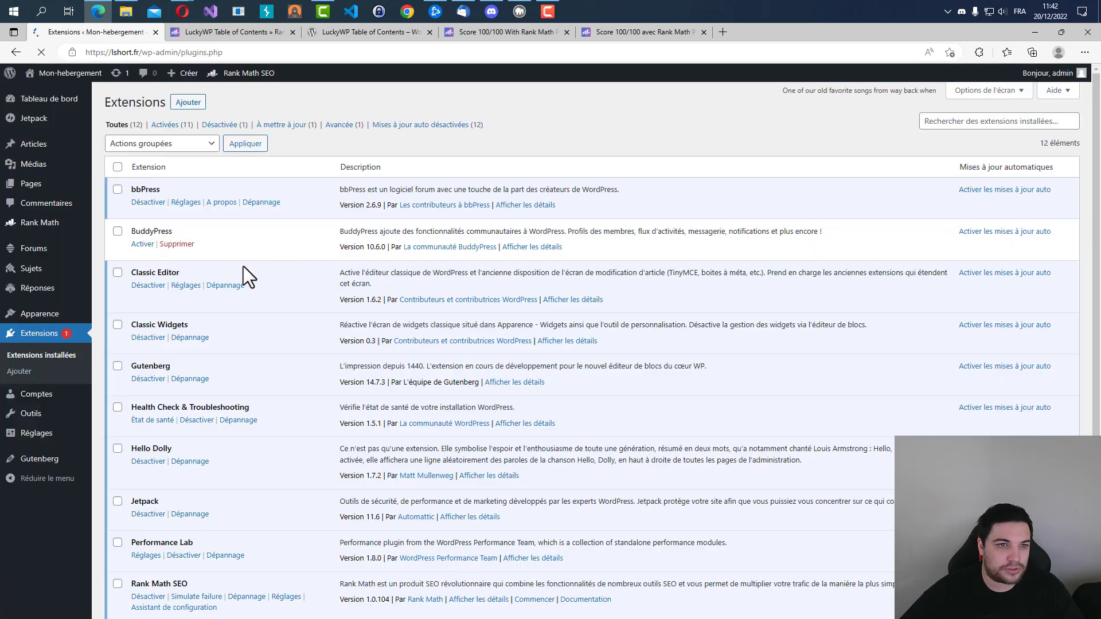
left_click(201, 105)
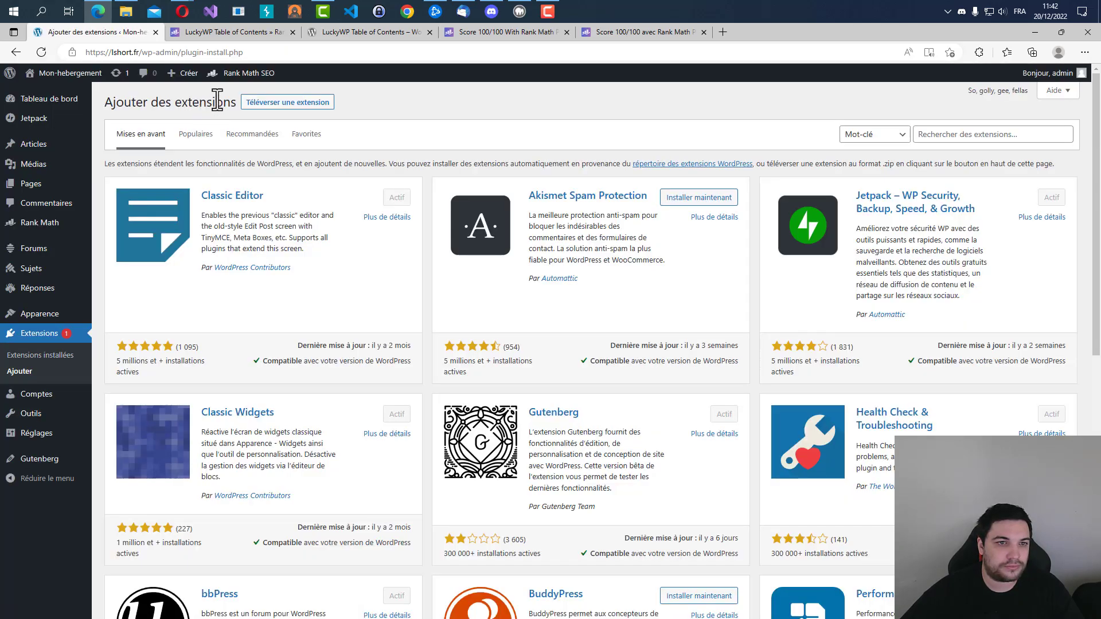
left_click(313, 105)
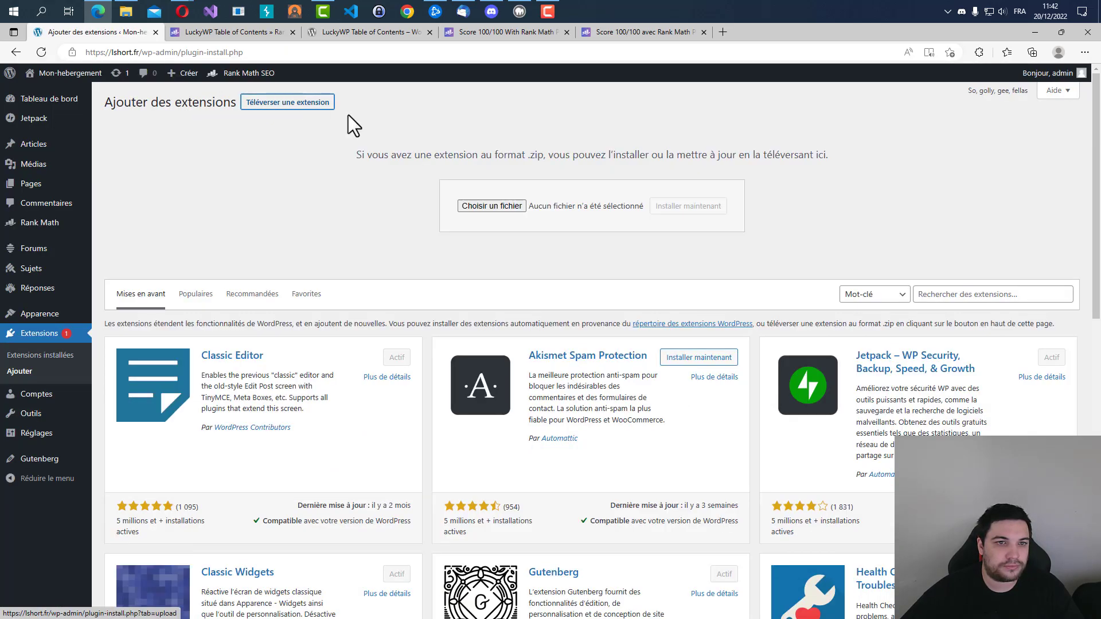
left_click(508, 208)
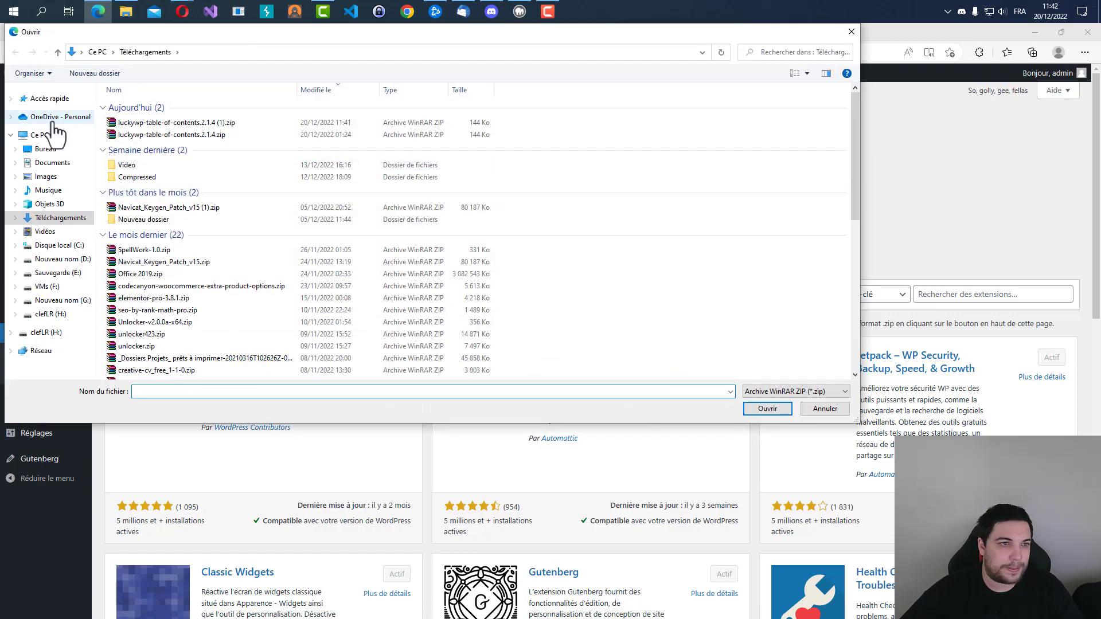
left_click(185, 134)
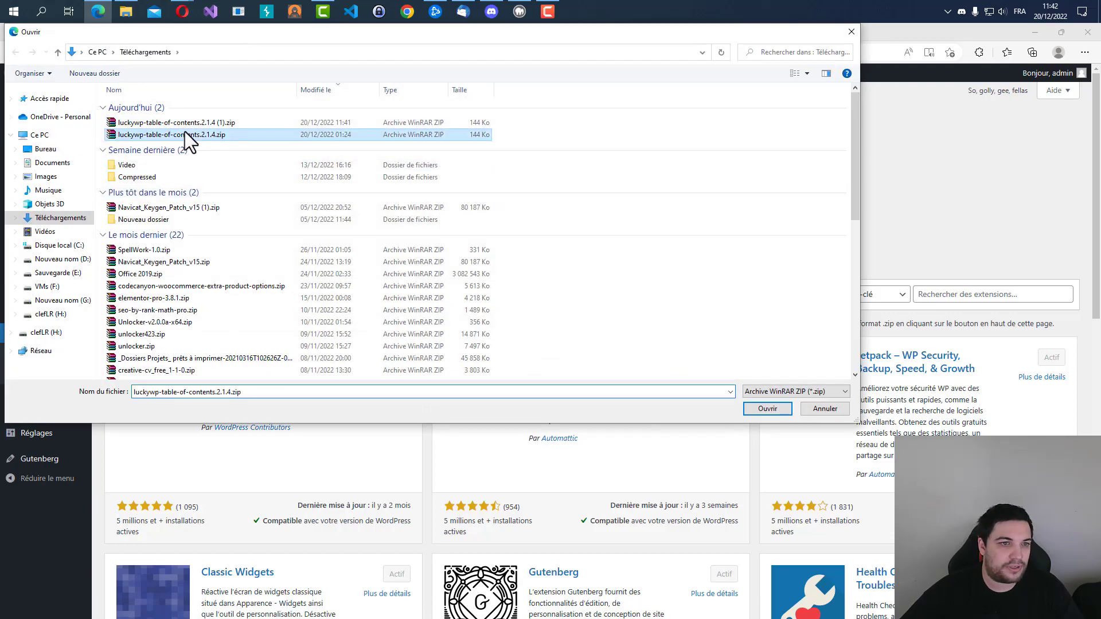
left_click(769, 409)
left_click(675, 208)
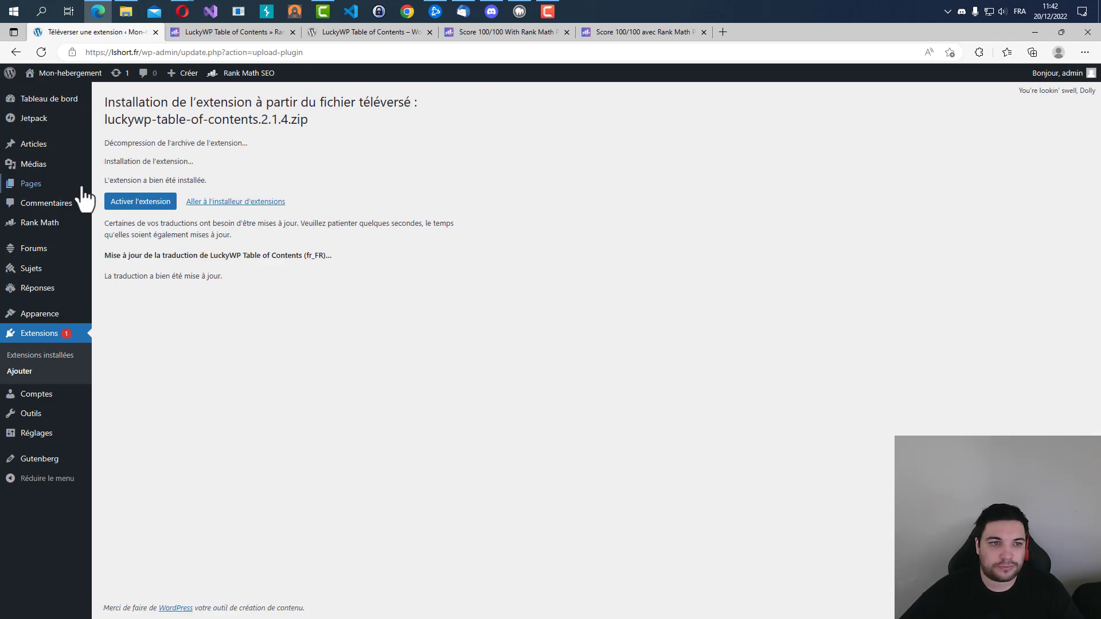
mouse_move(86, 189)
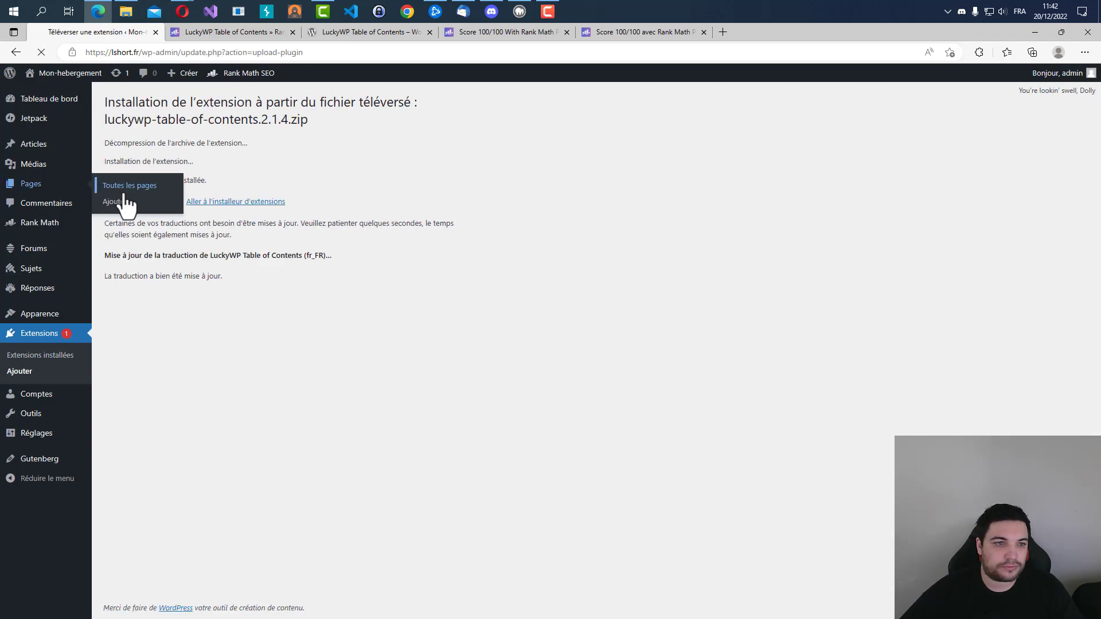
left_click(141, 202)
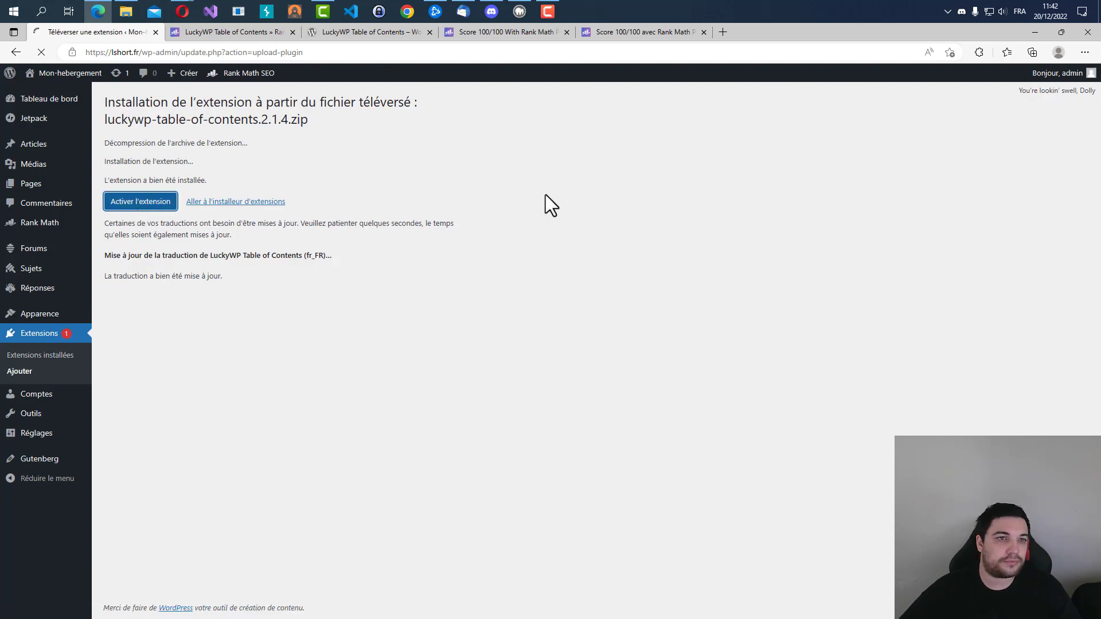
Reopen the page "4 étapes pour choisir son hébergeur WordPress" and reread the Table of Contents plugin check under Lisibilité du contenu.
left_click(34, 185)
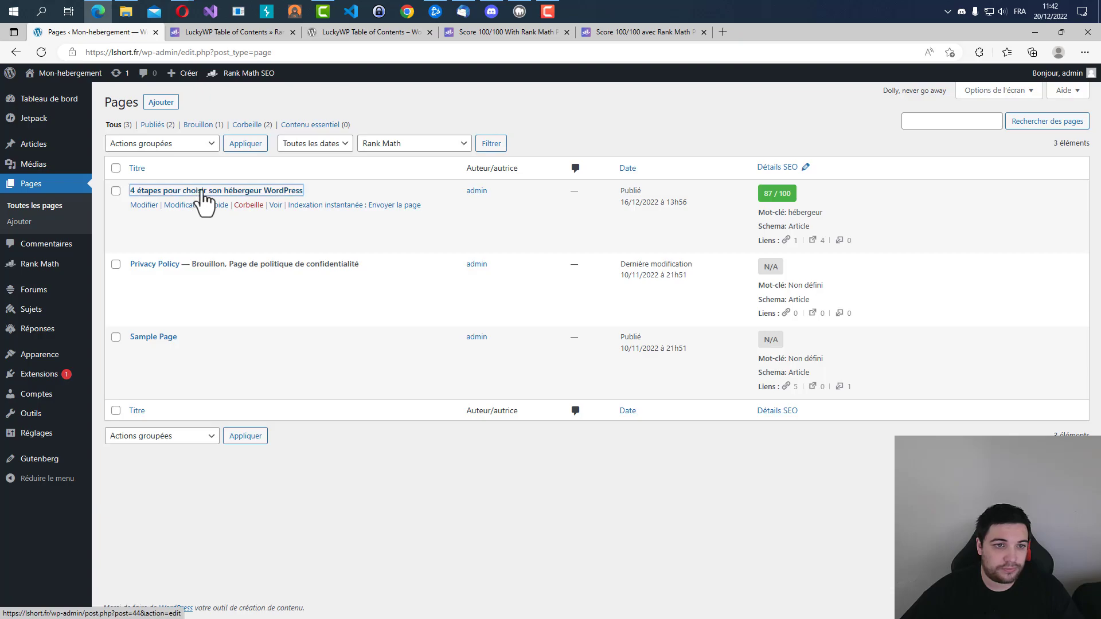
left_click(202, 192)
scroll(387, 360, "down", 15)
scroll(1068, 165, "down", 20)
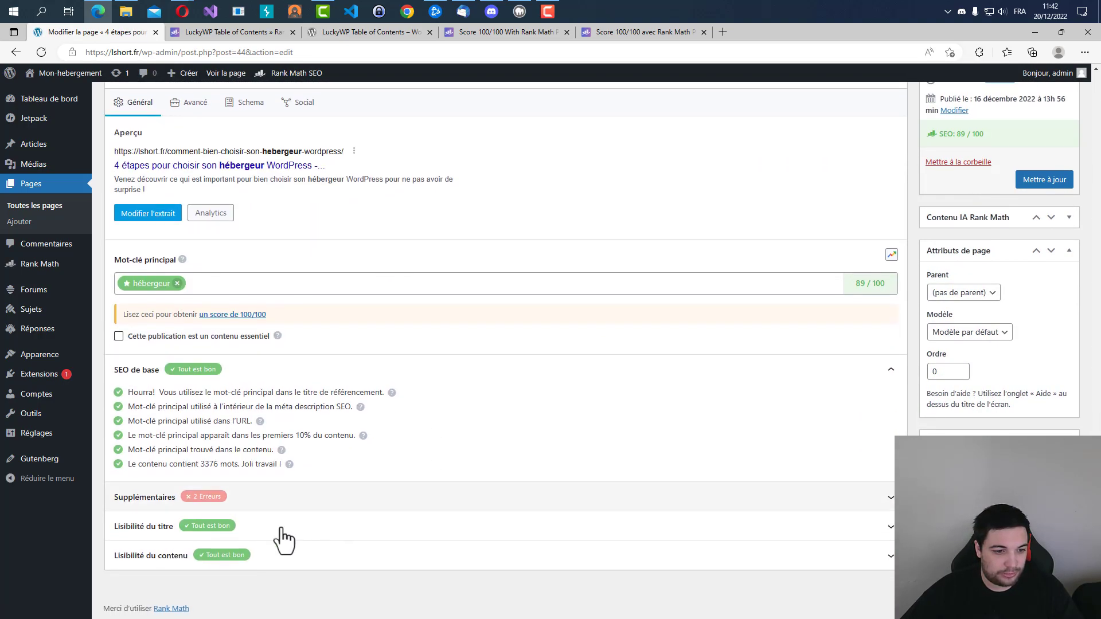
left_click(287, 559)
scroll(209, 570, "down", 1)
left_click_drag(143, 523, 314, 523)
Look through the Table des matières settings, covering the Général, Apparence and LuckyWP Plugins sections.
mouse_move(46, 445)
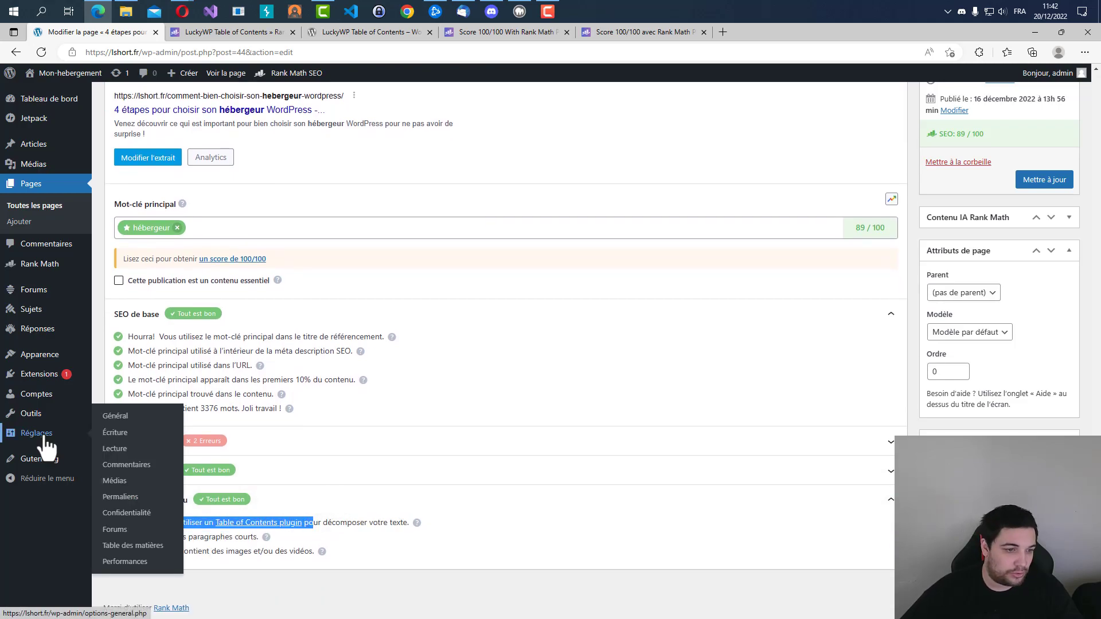
left_click(133, 545)
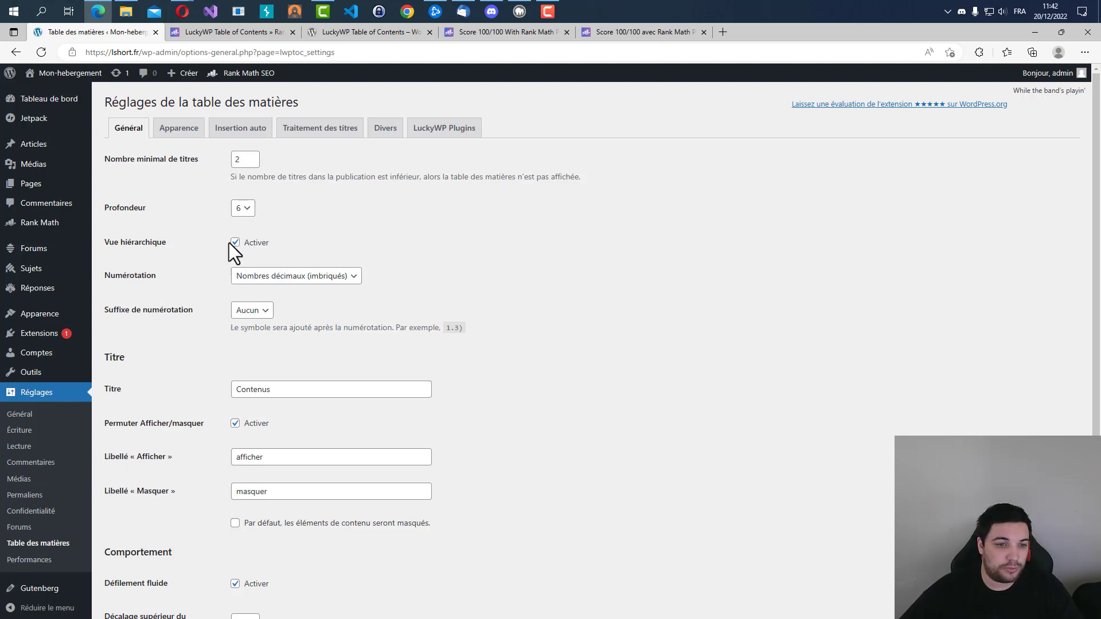
left_click(189, 137)
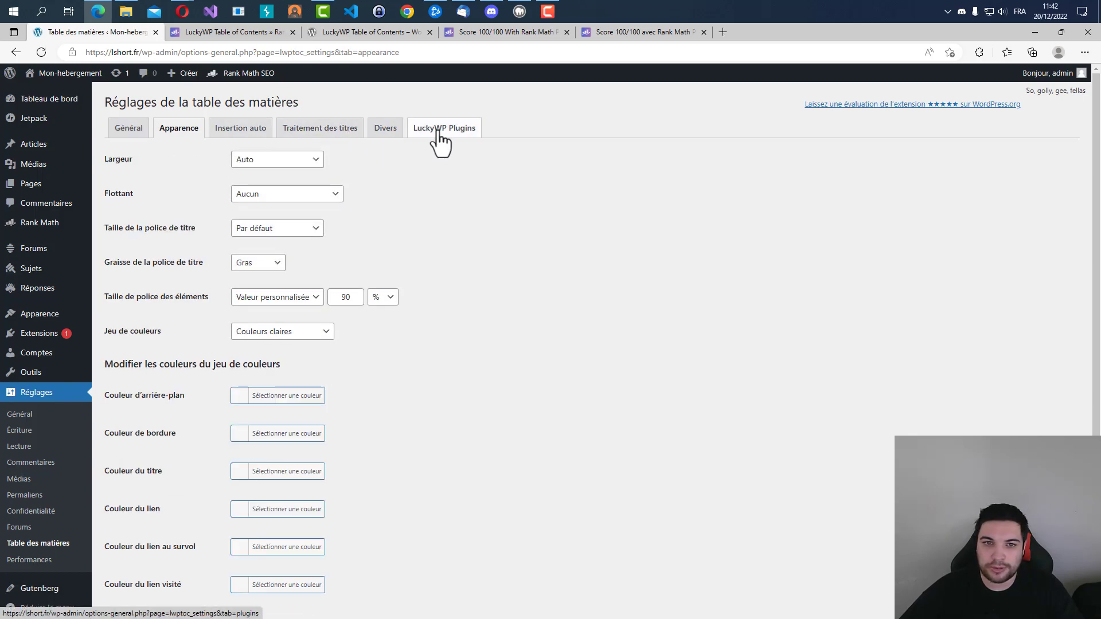
left_click(415, 137)
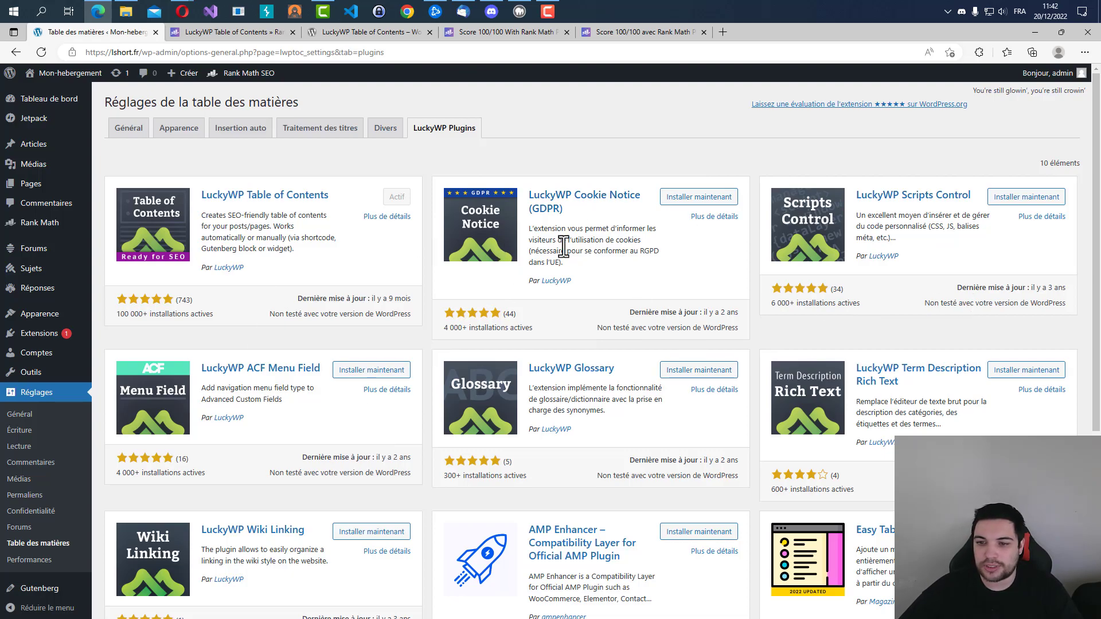
left_click(111, 131)
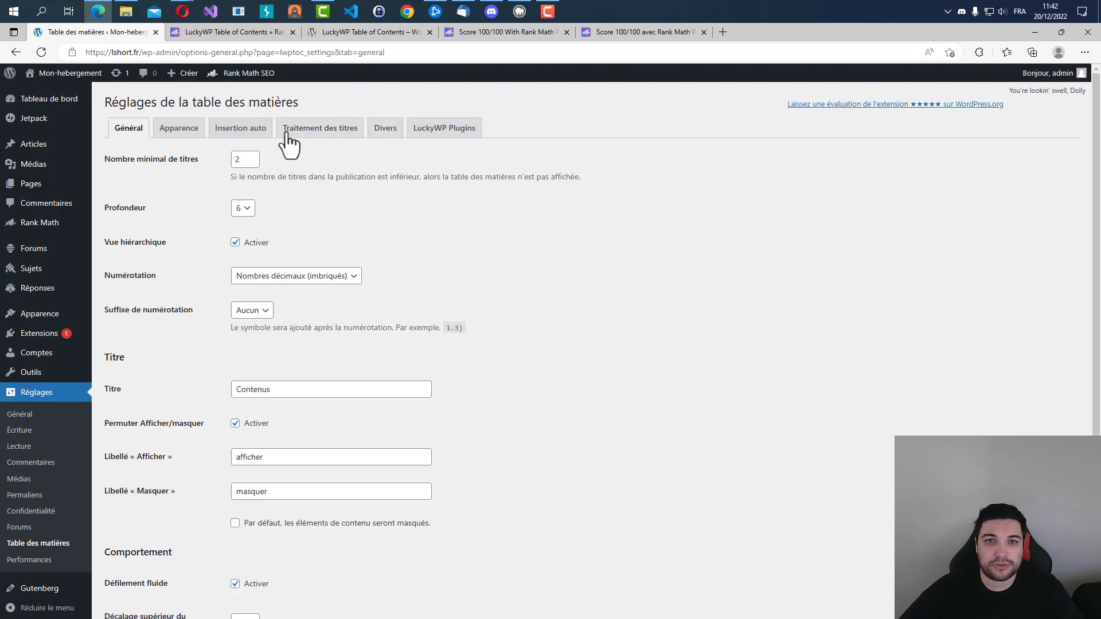
Return to the hosting page's Rank Math analysis, expand all check groups and read the check on images and videos in the content.
left_click(43, 190)
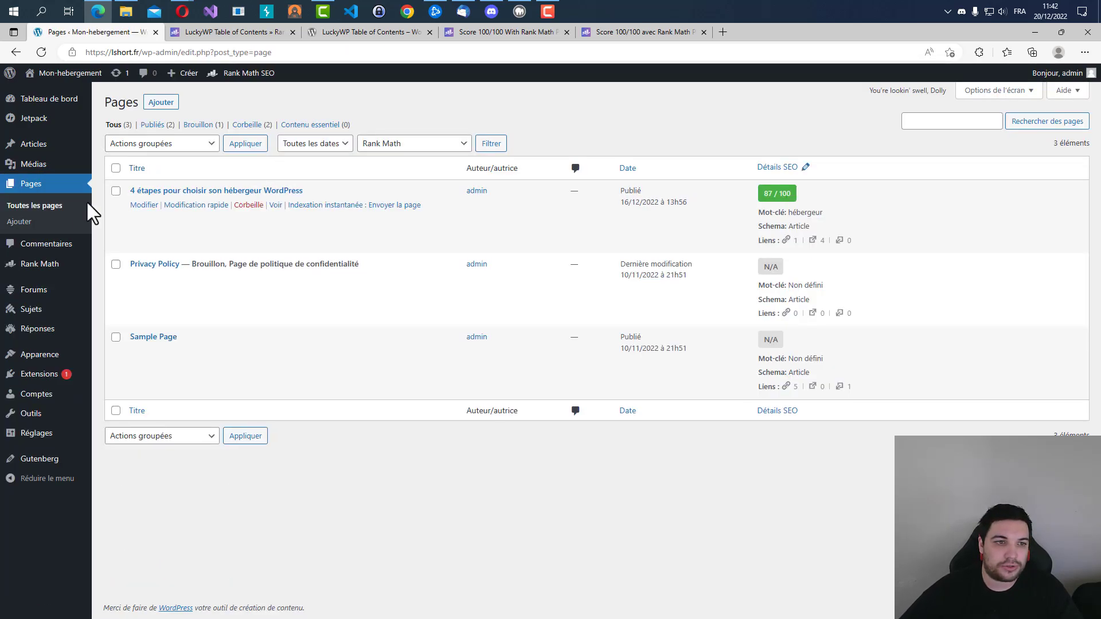
left_click(178, 189)
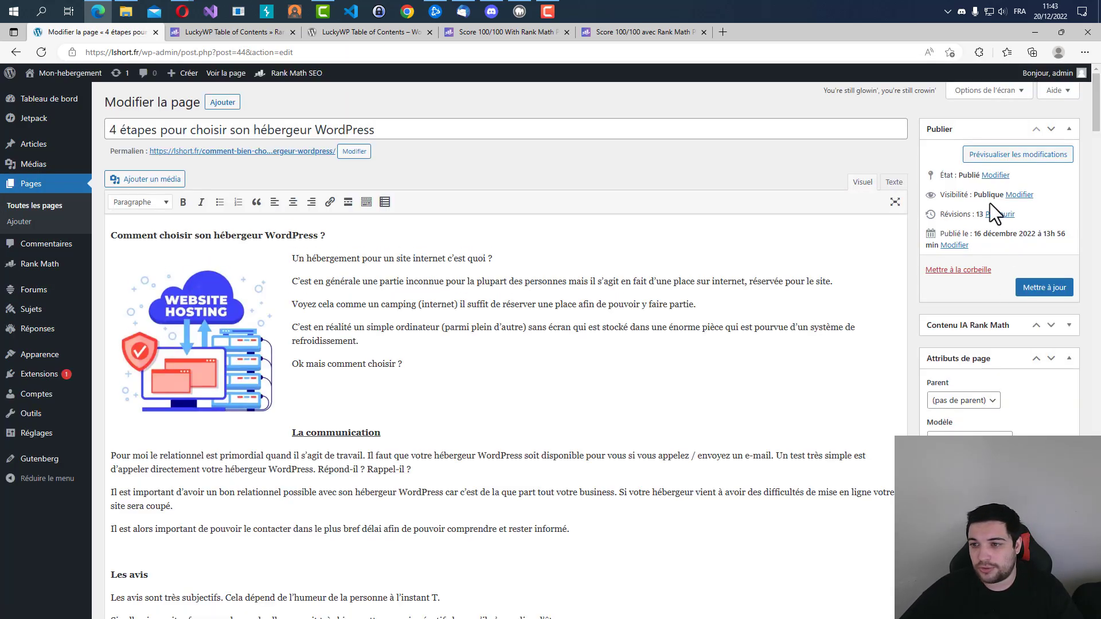
scroll(256, 345, "down", 12)
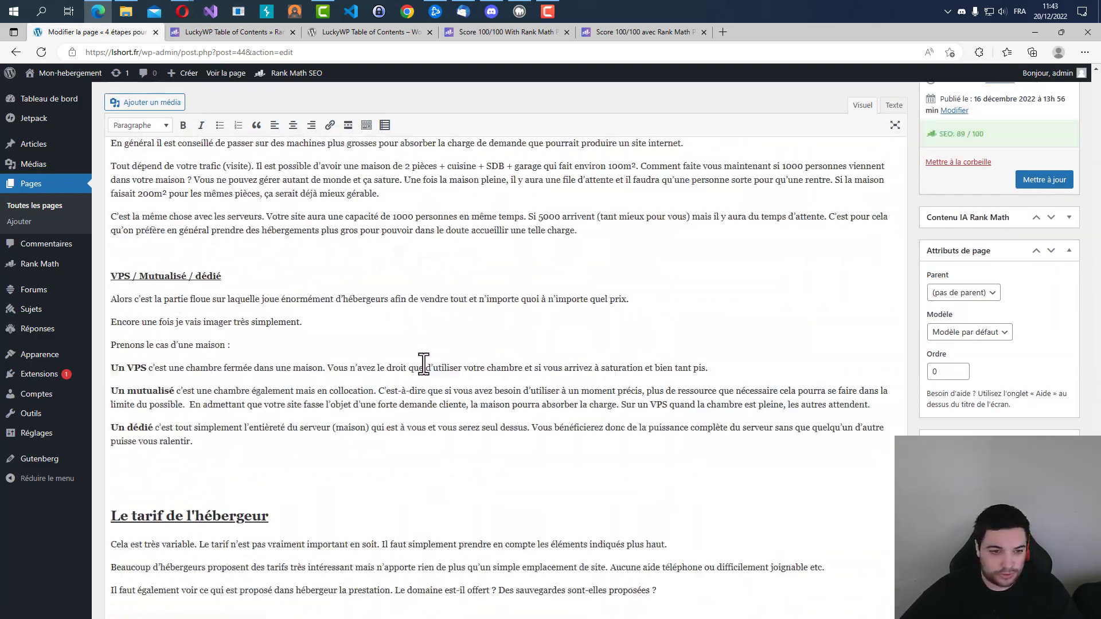
scroll(425, 365, "down", 15)
left_click(218, 506)
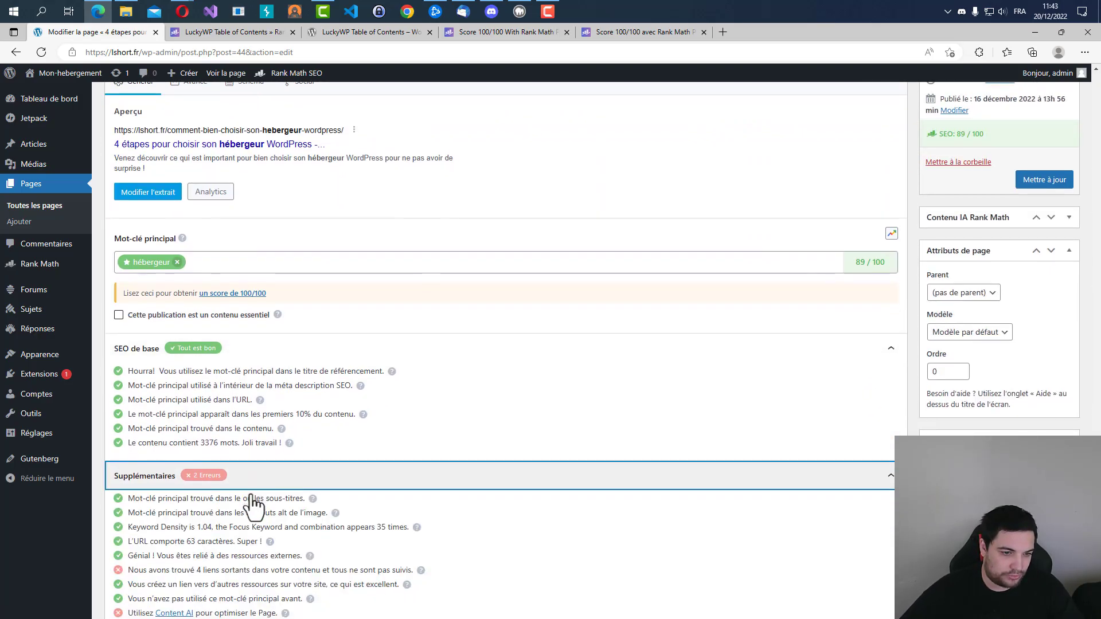
scroll(230, 508, "down", 2)
left_click(279, 534)
scroll(286, 551, "down", 2)
left_click(300, 559)
left_click_drag(133, 553, 273, 563)
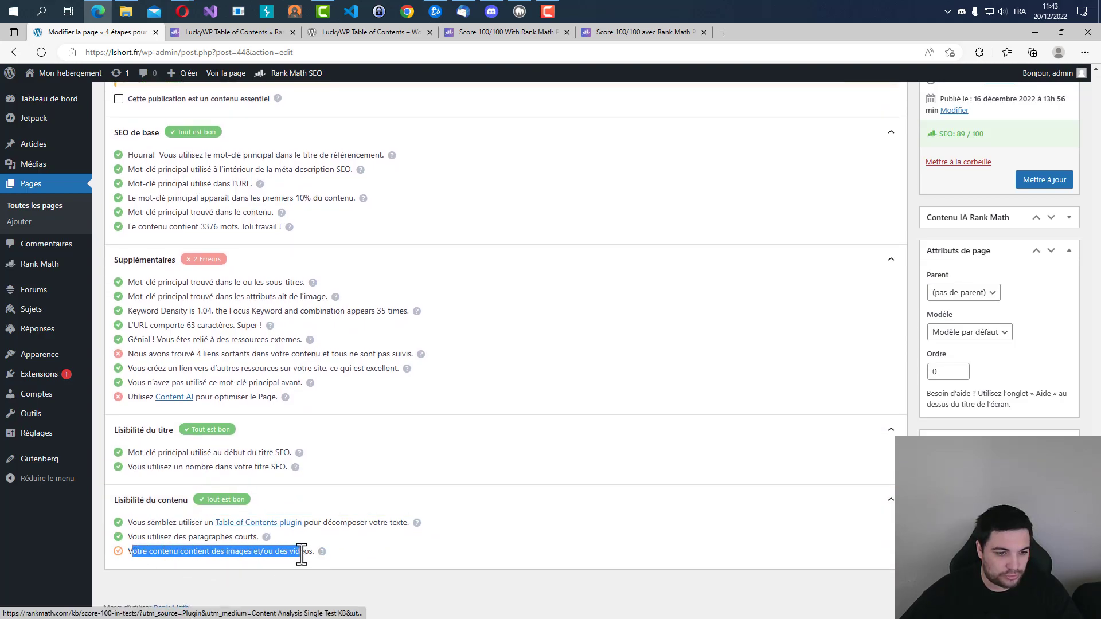
Duplicate the Website Hosting image in the introduction so that two copies sit side by side under the first heading.
left_click(166, 560)
scroll(794, 401, "up", 20)
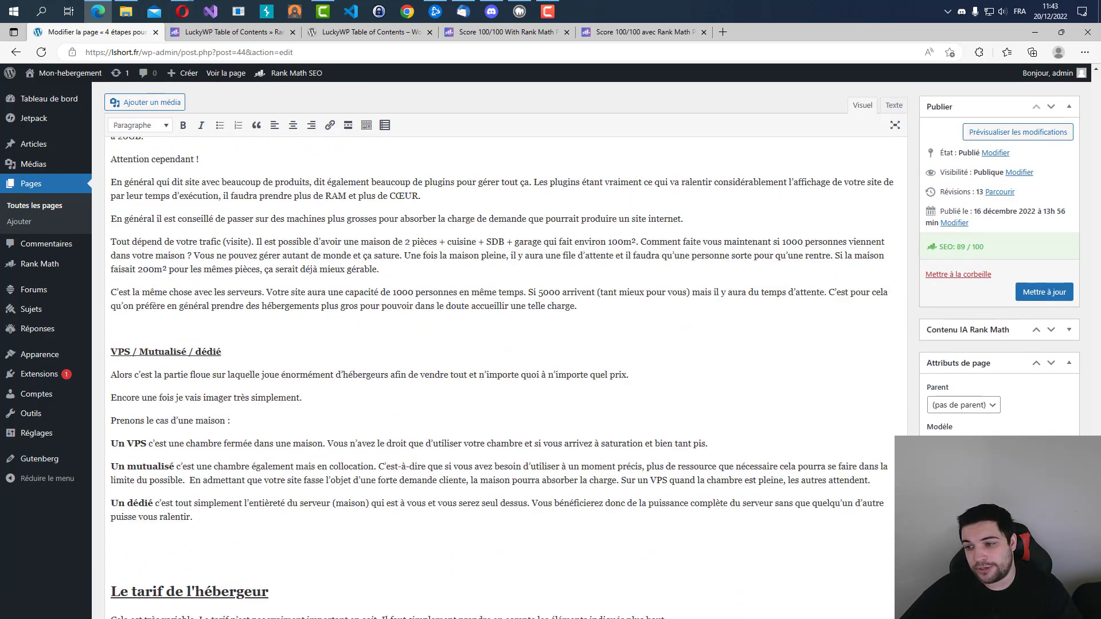
scroll(1087, 109, "up", 3)
left_click(234, 295)
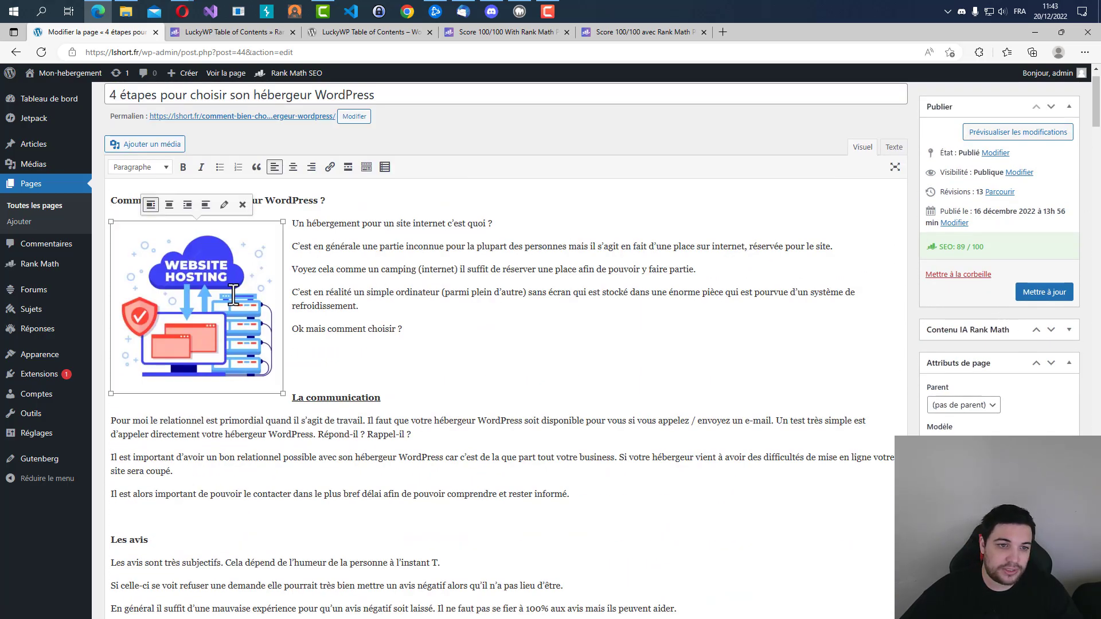
left_click(316, 362)
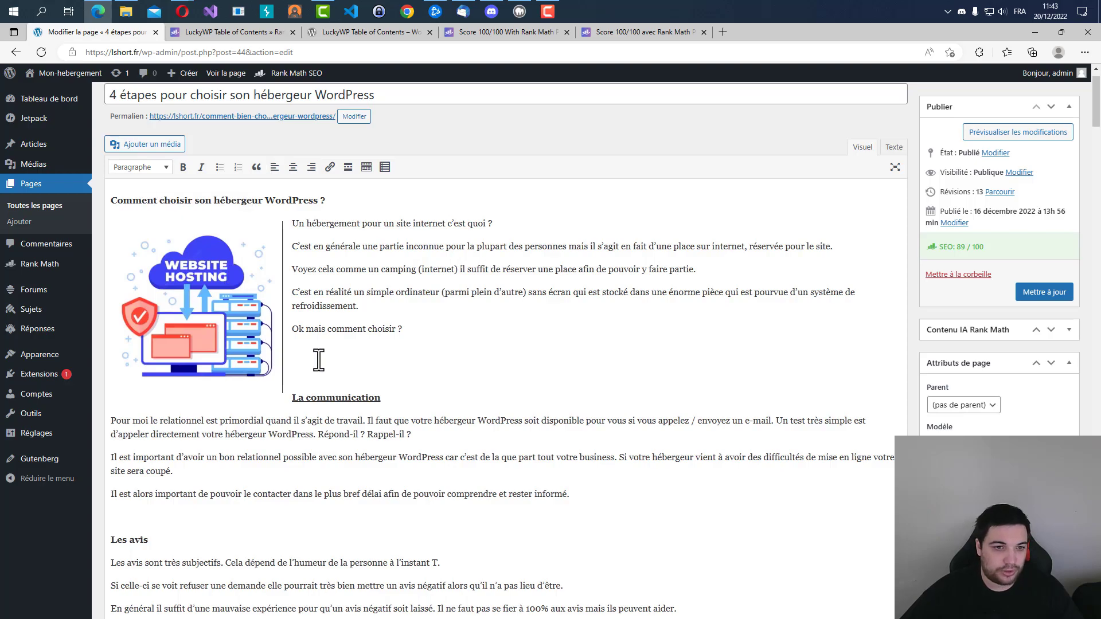
key("ctrl+v")
left_click(393, 285)
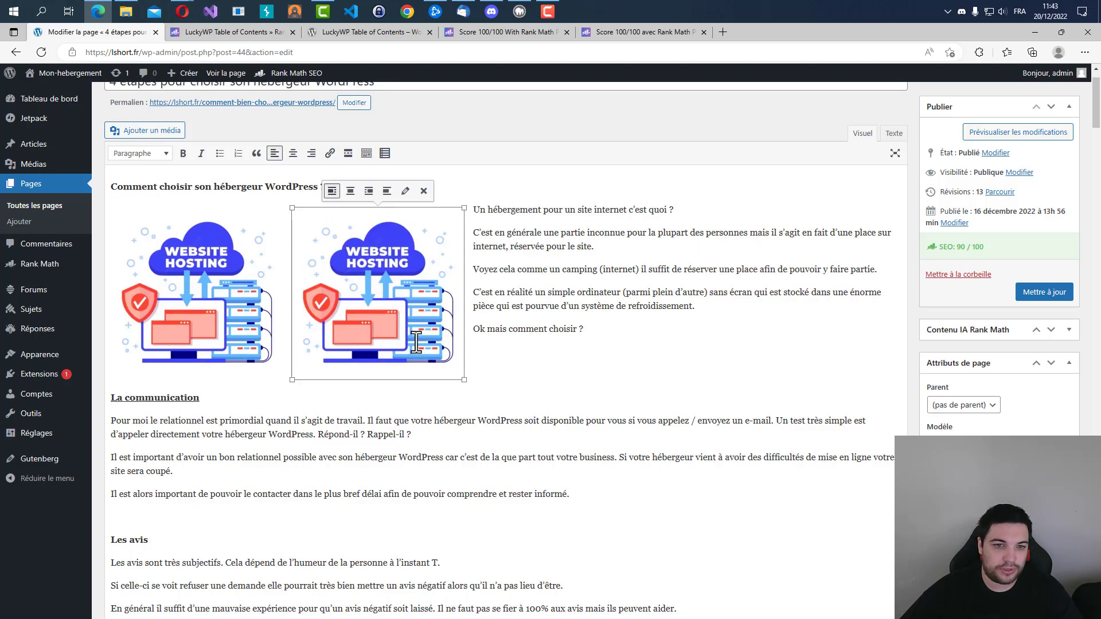
Check the images and videos test under Lisibilité du contenu, and paste another copy of the Website Hosting image at the Conclusion section.
scroll(417, 343, "down", 3)
left_click_drag(383, 167, 244, 542)
scroll(670, 427, "down", 10)
scroll(670, 428, "down", 15)
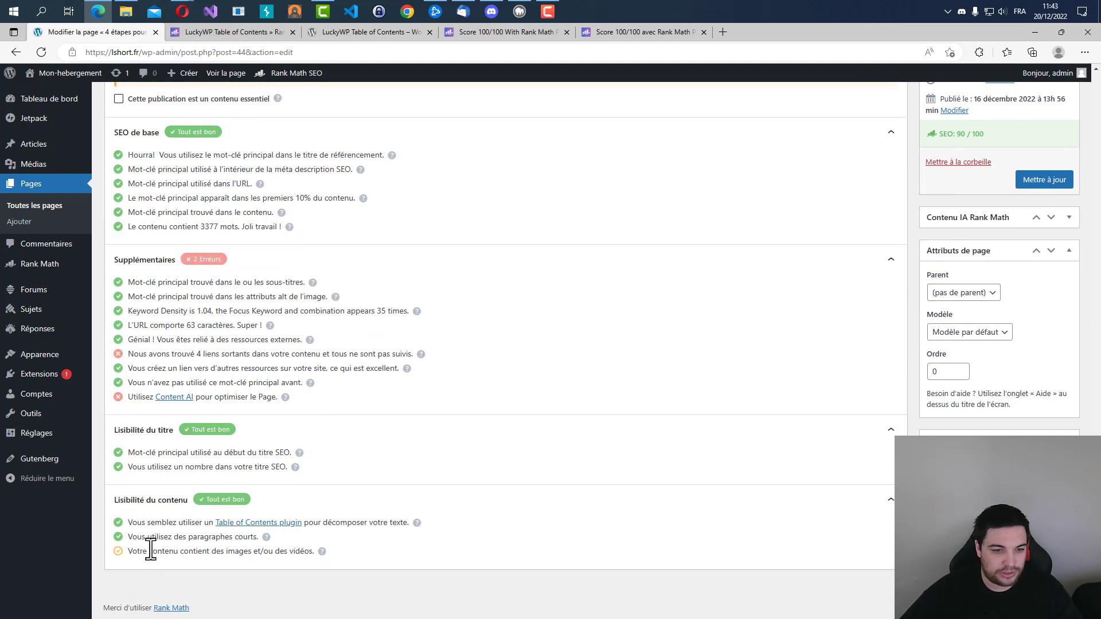
left_click_drag(148, 552, 315, 551)
scroll(320, 327, "up", 15)
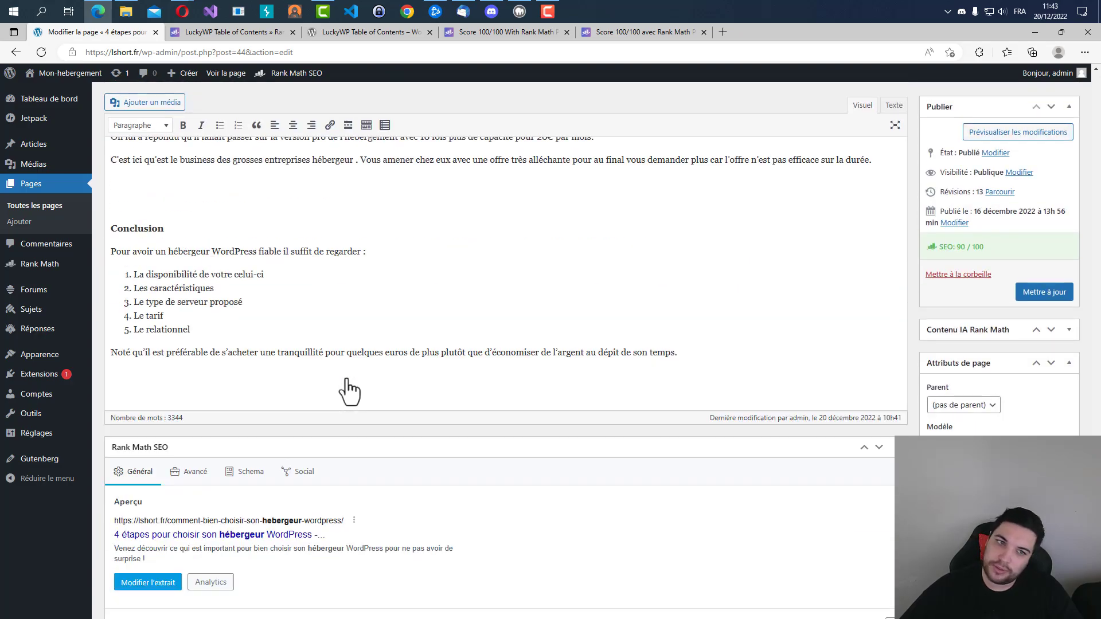
key("ctrl+v")
scroll(263, 383, "down", 15)
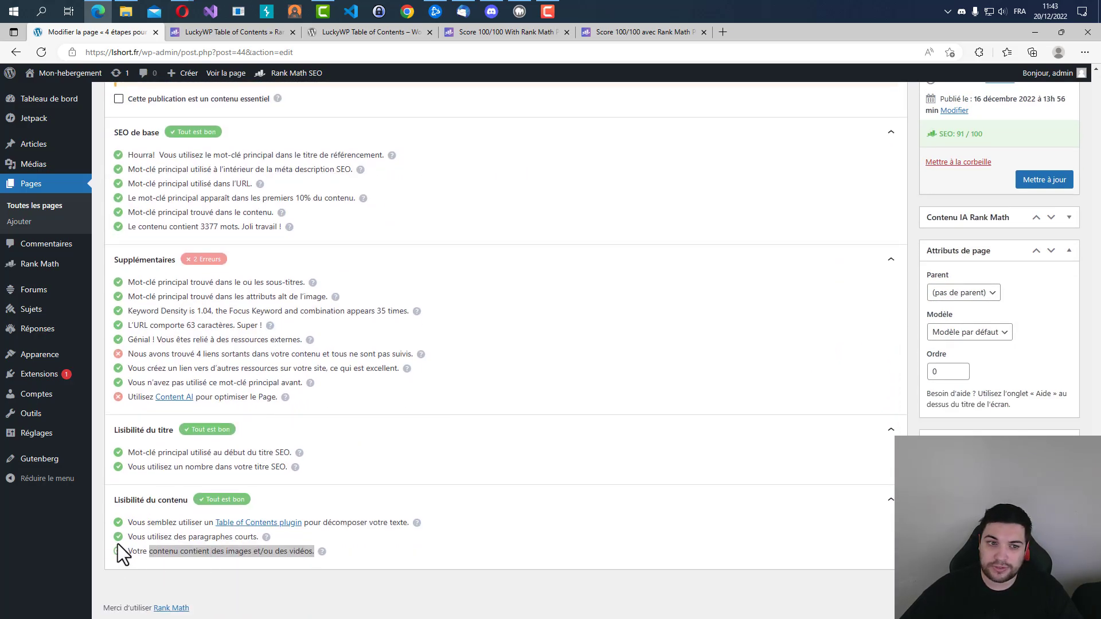
Add one more copy of the Website Hosting image on a new line below the Conclusion's closing sentence and recheck the media test.
scroll(117, 546, "up", 9)
key("Return")
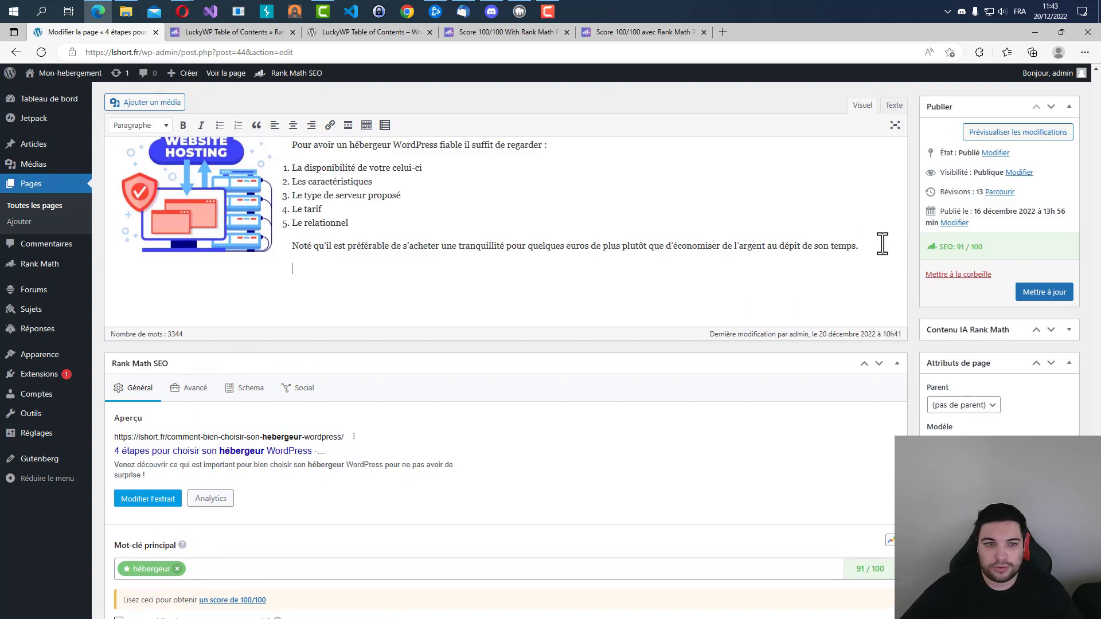
key("ctrl+v")
scroll(364, 327, "down", 10)
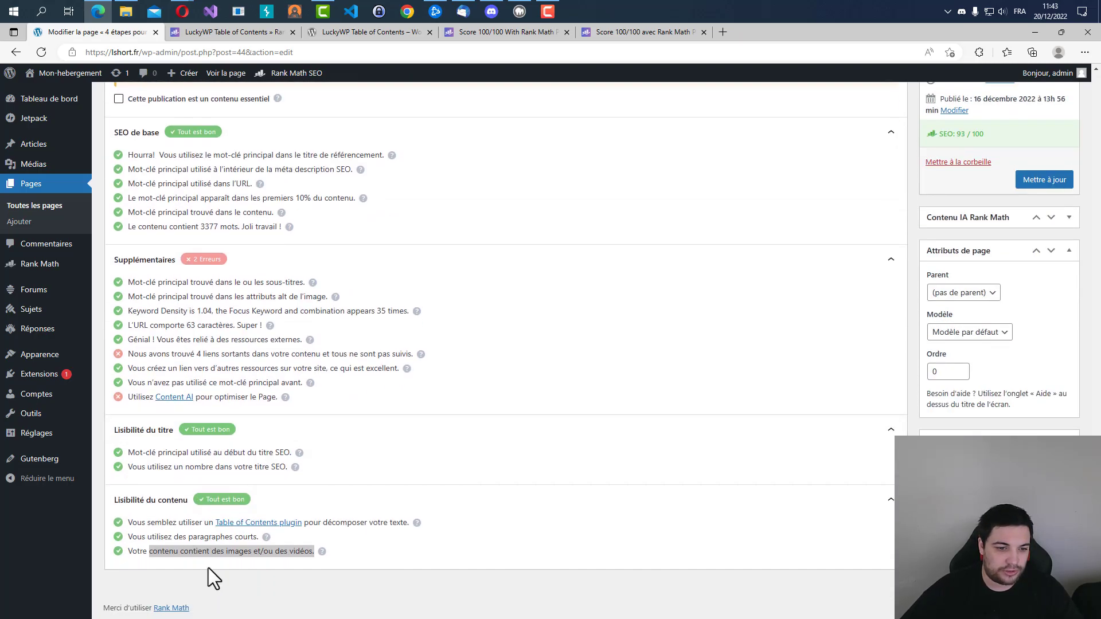
scroll(218, 556, "up", 10)
scroll(467, 386, "down", 10)
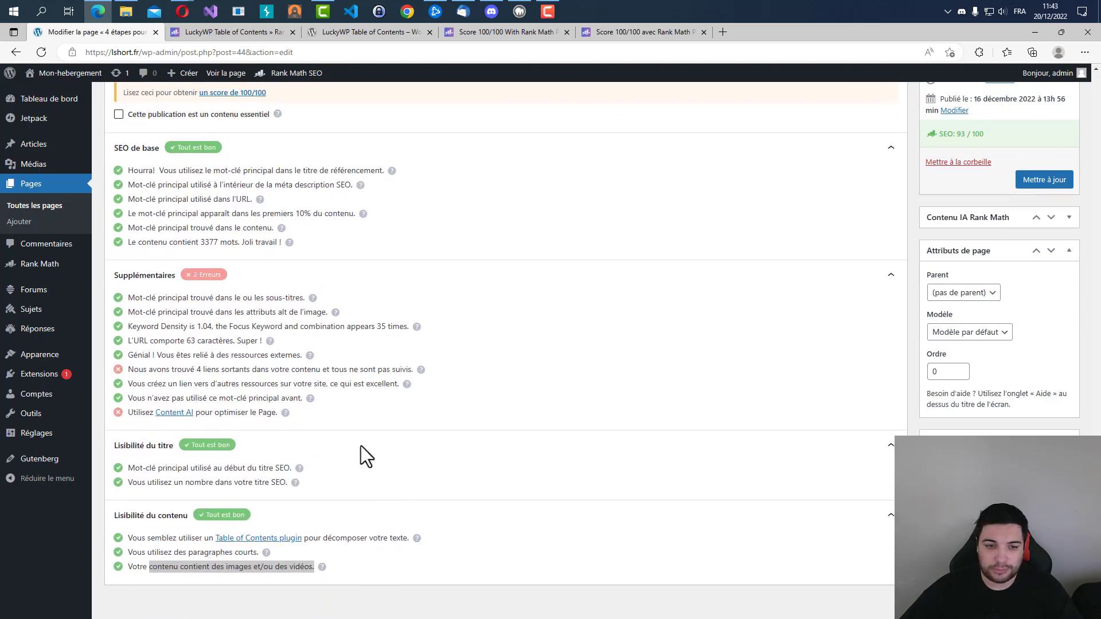
Open the help article for the images and videos test, translate it into French and read the media requirements for a full score.
left_click(319, 561)
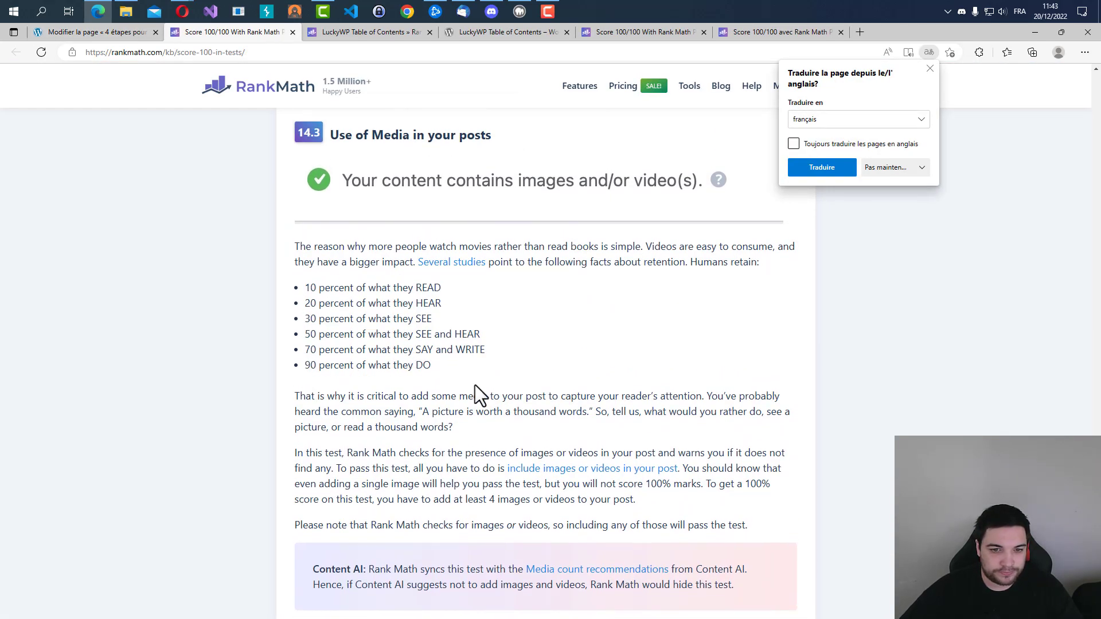
left_click(841, 166)
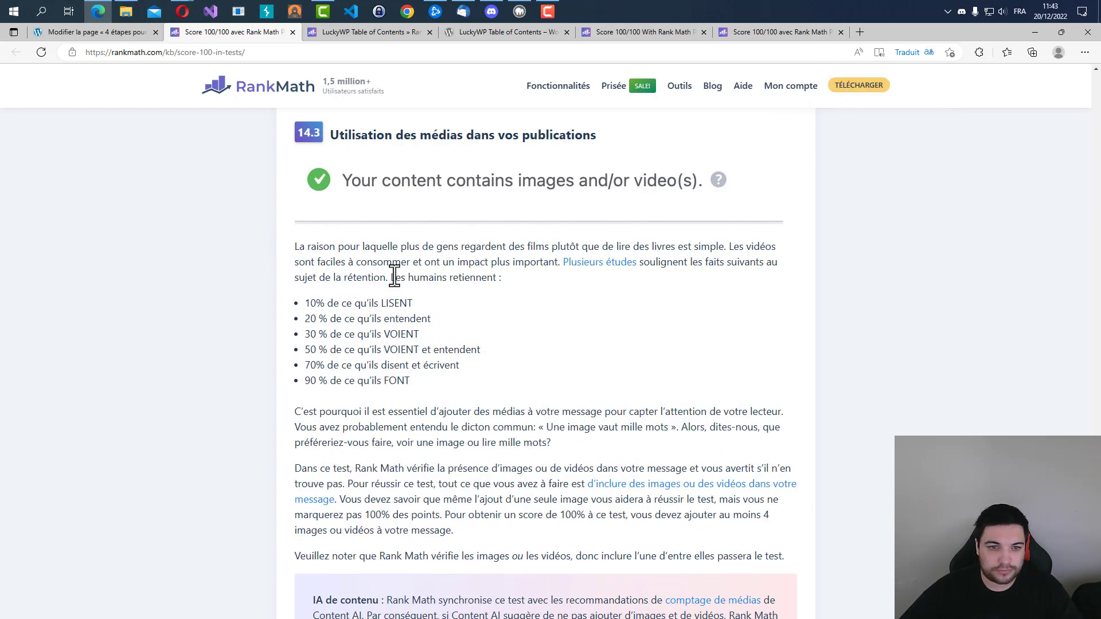
left_click_drag(288, 305, 430, 304)
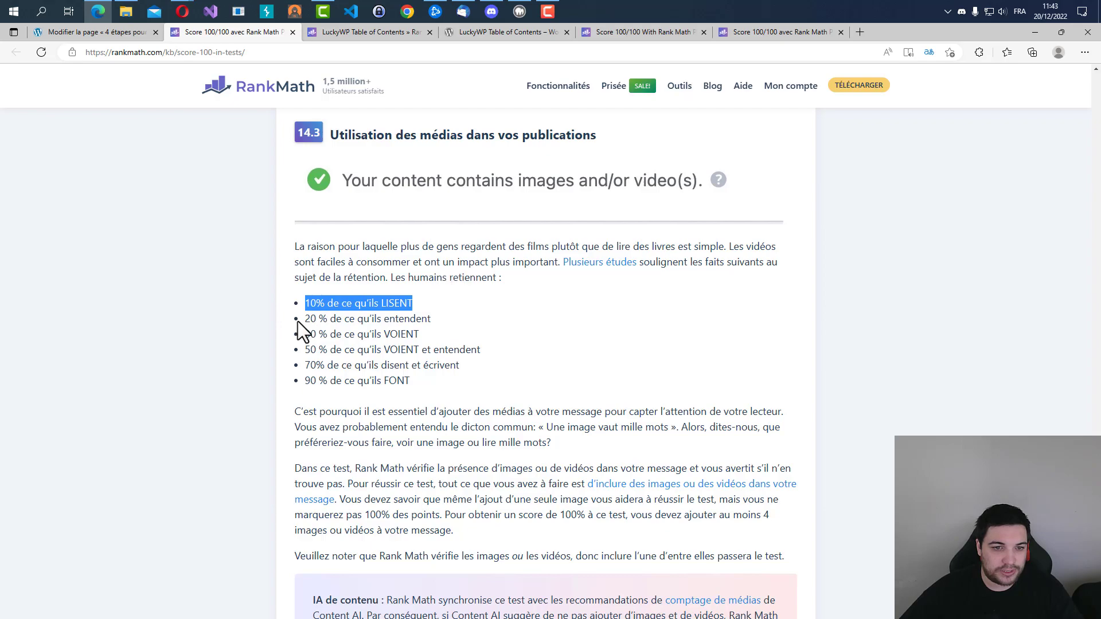
left_click_drag(298, 321, 471, 322)
left_click_drag(296, 336, 490, 338)
scroll(631, 330, "down", 7)
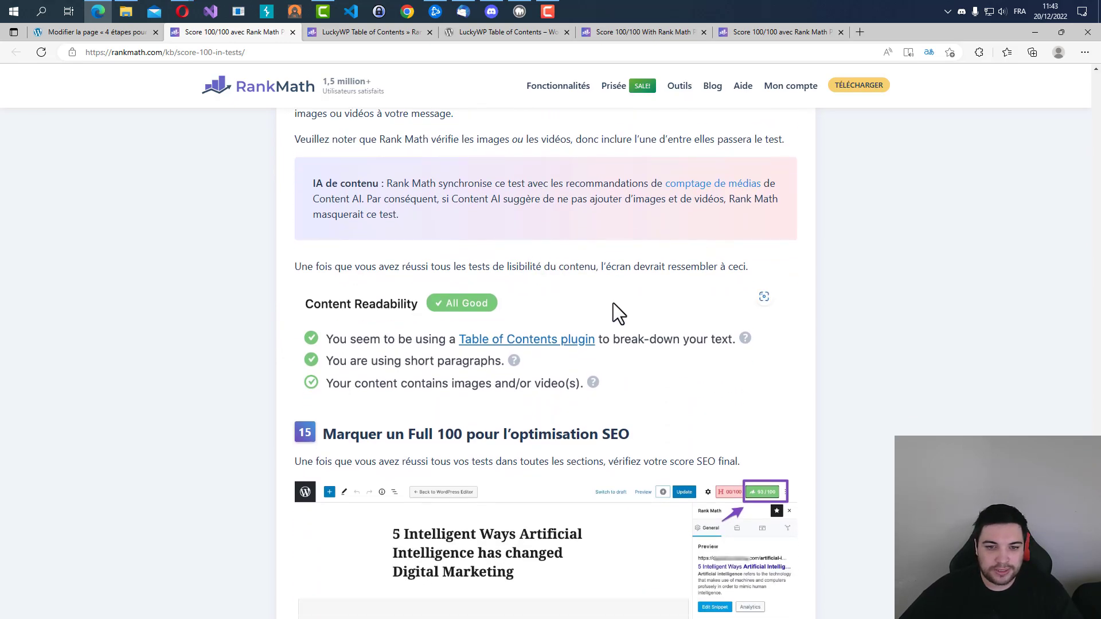
scroll(515, 289, "down", 4)
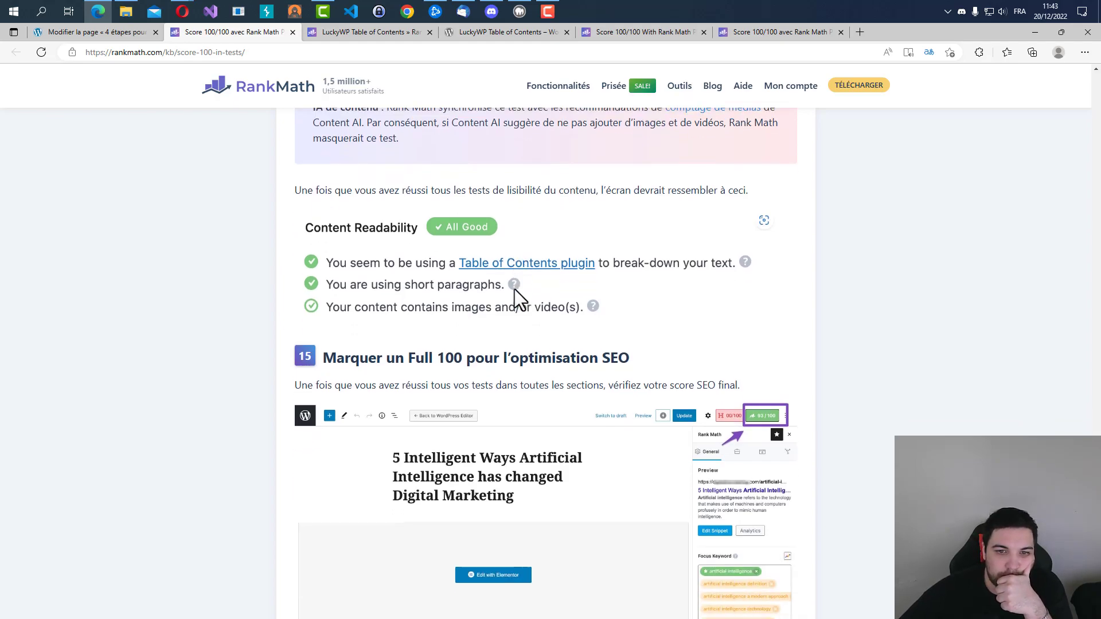
scroll(515, 289, "down", 4)
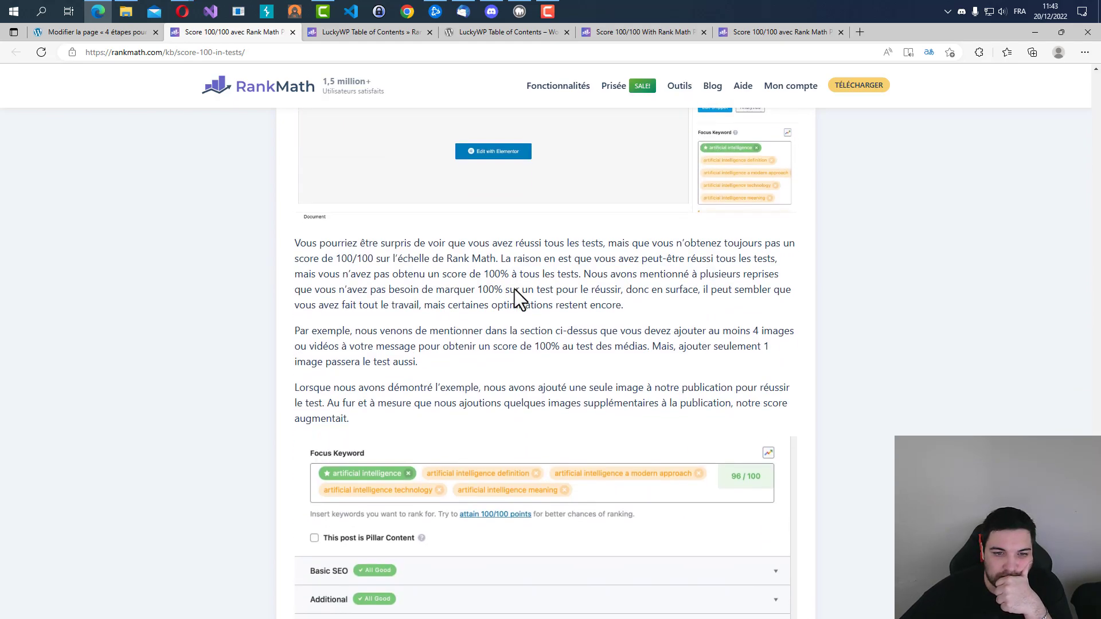
scroll(515, 289, "up", 9)
scroll(516, 290, "up", 3)
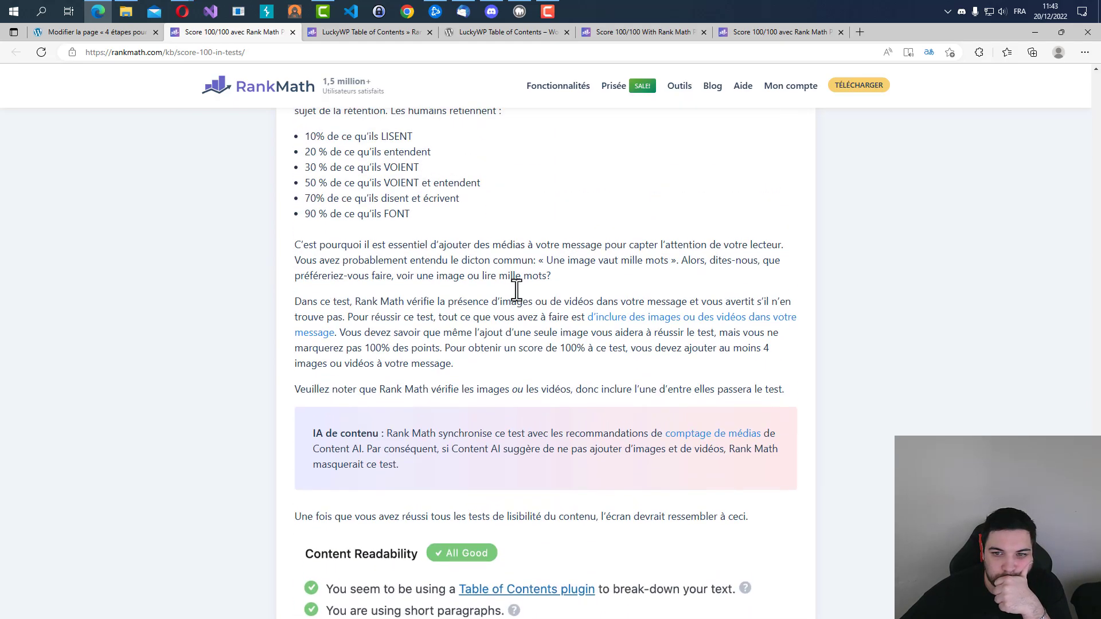
left_click_drag(771, 356, 796, 364)
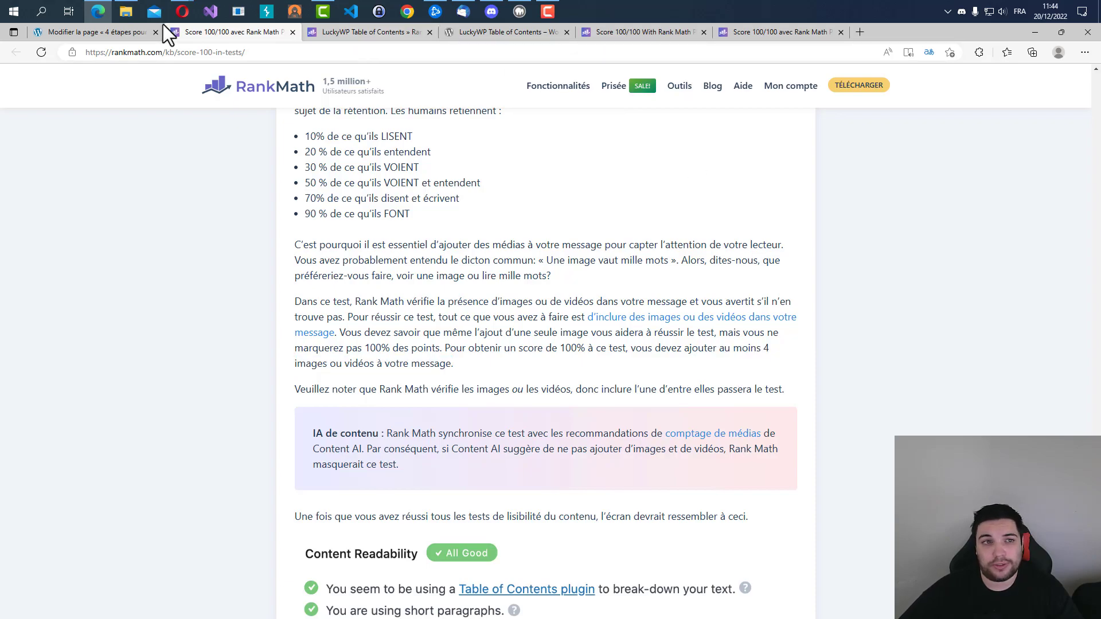
Return to the hosting page and move the image below the Conclusion into the "Un dédié" paragraph above "Le tarif de l'hébergeur".
left_click(102, 34)
scroll(310, 401, "up", 10)
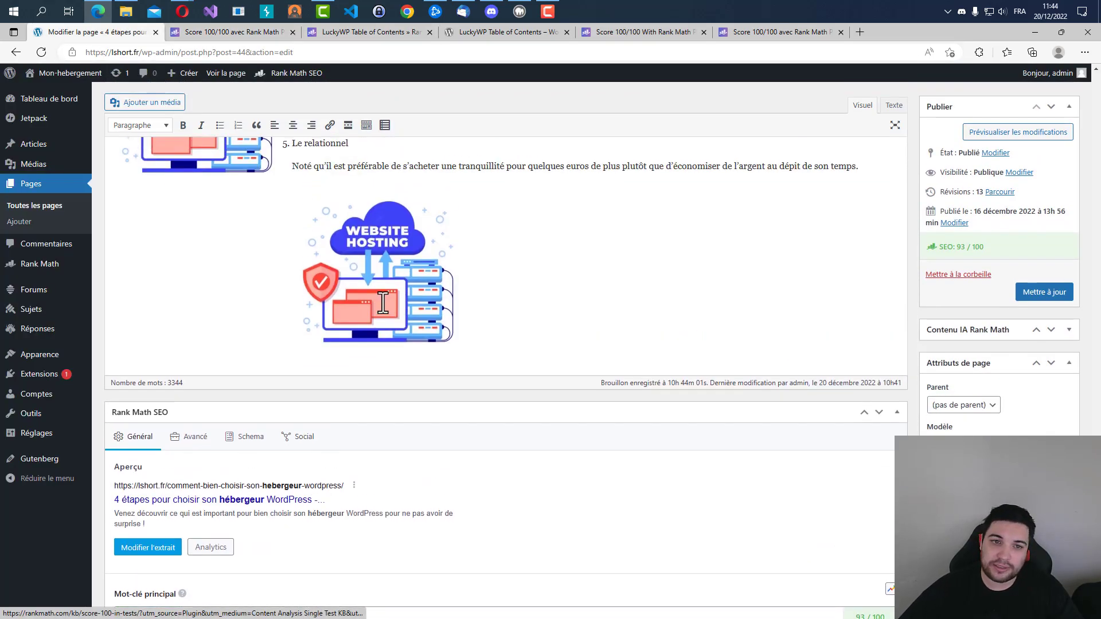
scroll(380, 297, "down", 6)
scroll(348, 414, "down", 4)
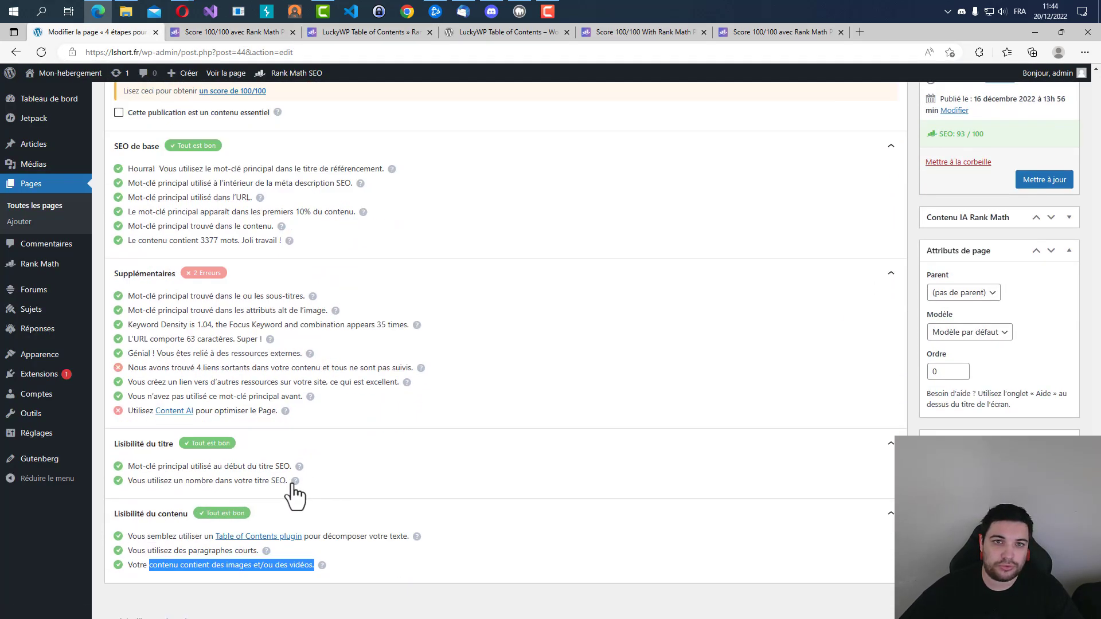
scroll(275, 505, "up", 2)
scroll(306, 488, "up", 10)
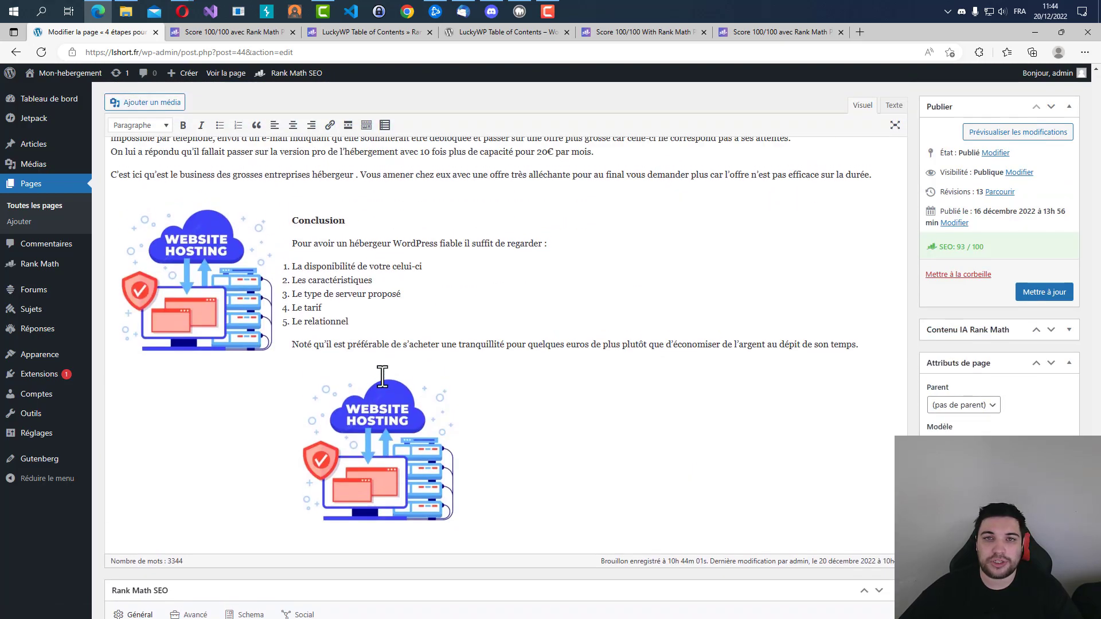
left_click(396, 567)
left_click_drag(400, 579, 344, 189)
scroll(189, 490, "up", 4)
left_click_drag(190, 490, 449, 543)
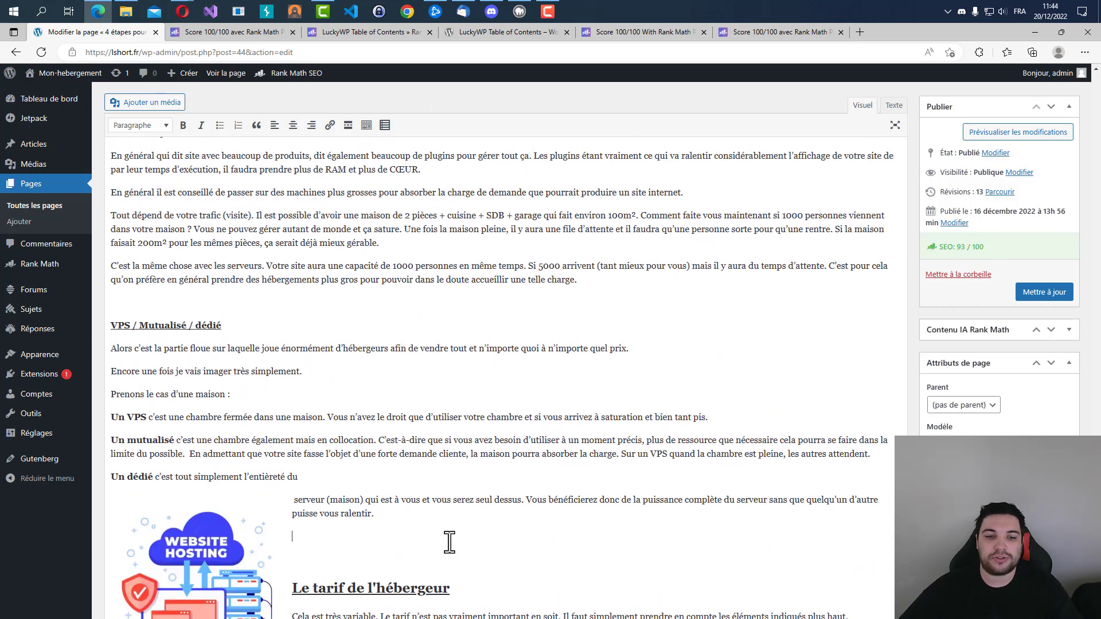
Review the article's text and layout around the moved image, from the VPS / Mutualisé / dédié section to the surrounding sections.
scroll(449, 542, "down", 3)
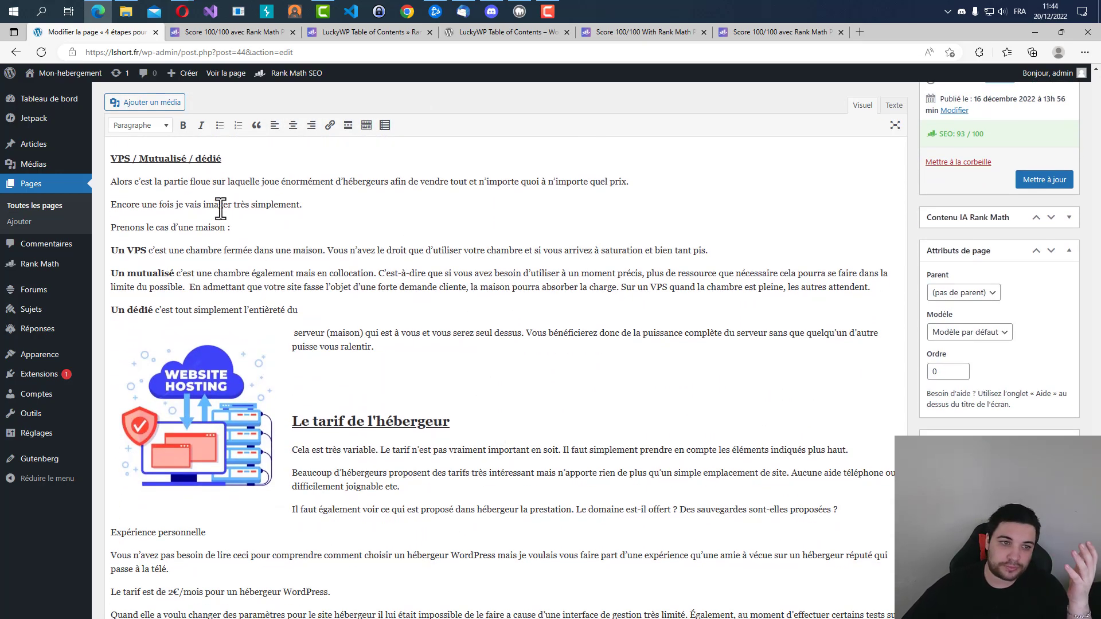
left_click_drag(158, 176, 409, 301)
left_click(426, 311)
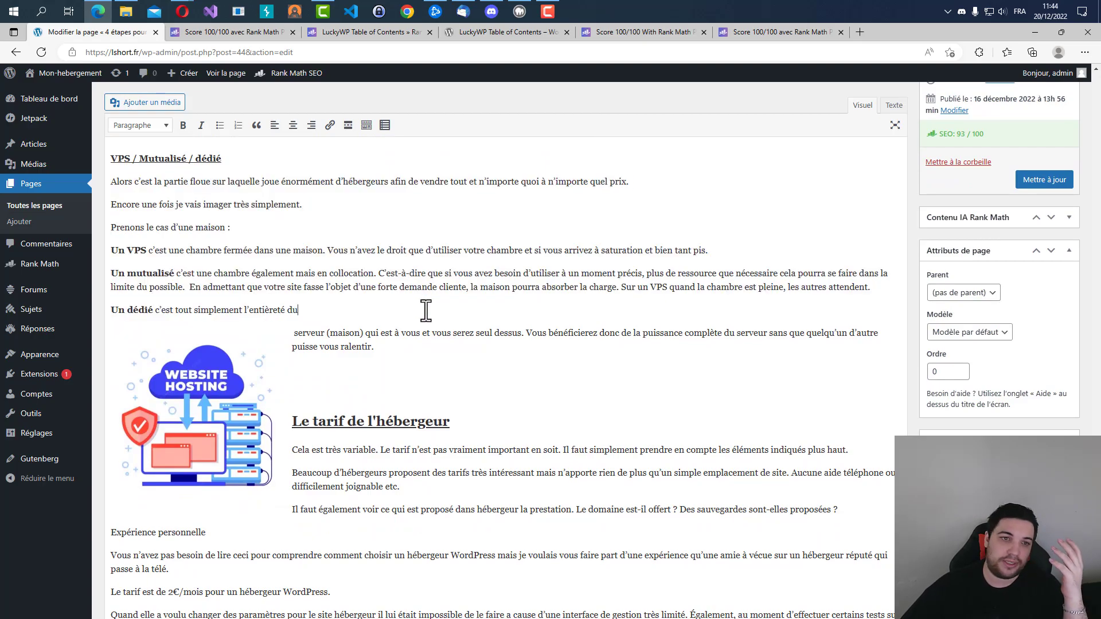
scroll(426, 311, "up", 18)
left_click_drag(186, 295, 661, 376)
left_click(663, 377)
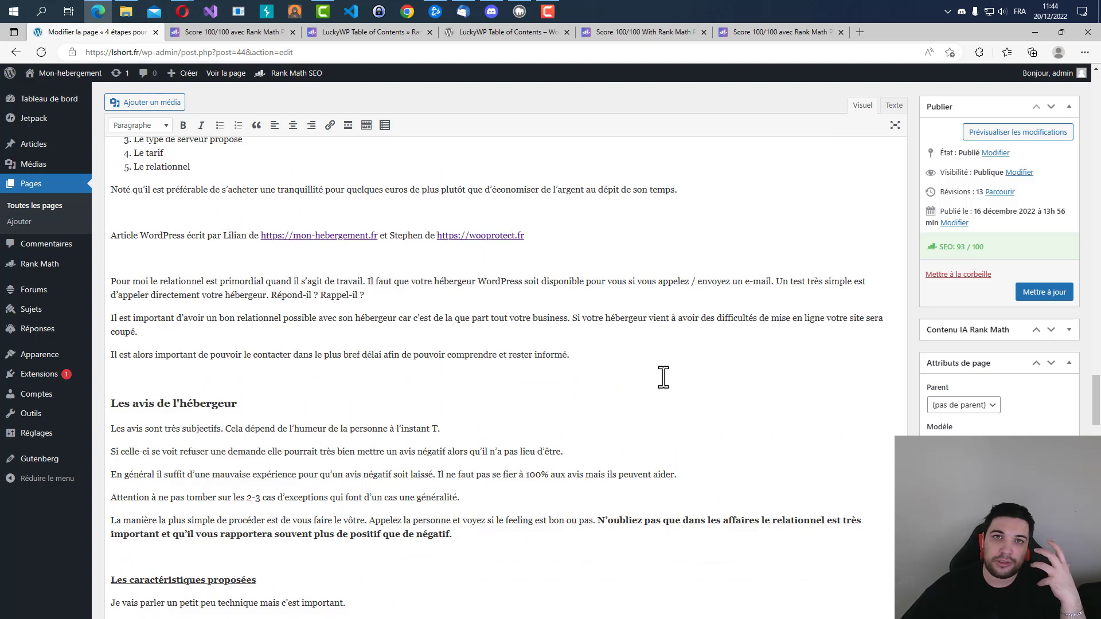
scroll(663, 377, "down", 15)
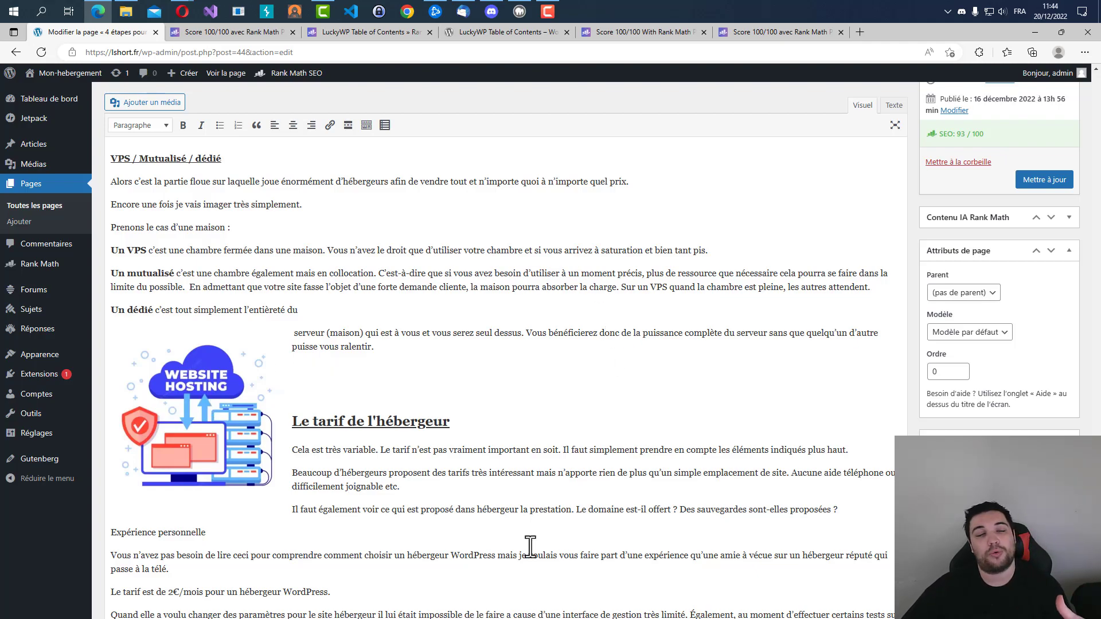
scroll(611, 315, "down", 8)
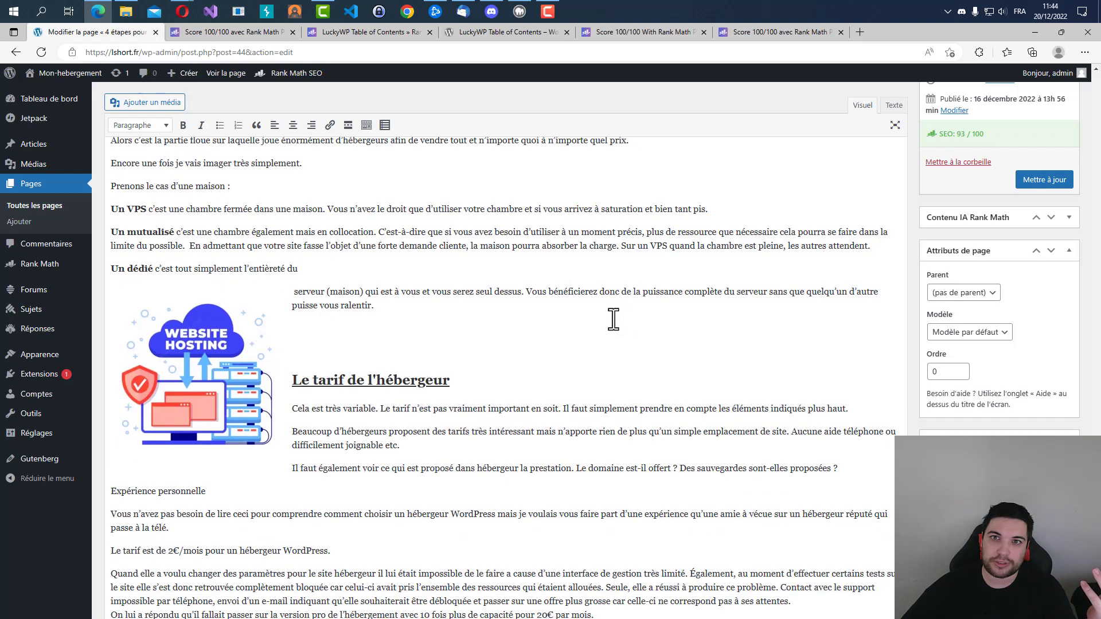
Inspect the Conclusion image's alternative text and the editing options of its original, and close the image details without changes.
left_click(228, 262)
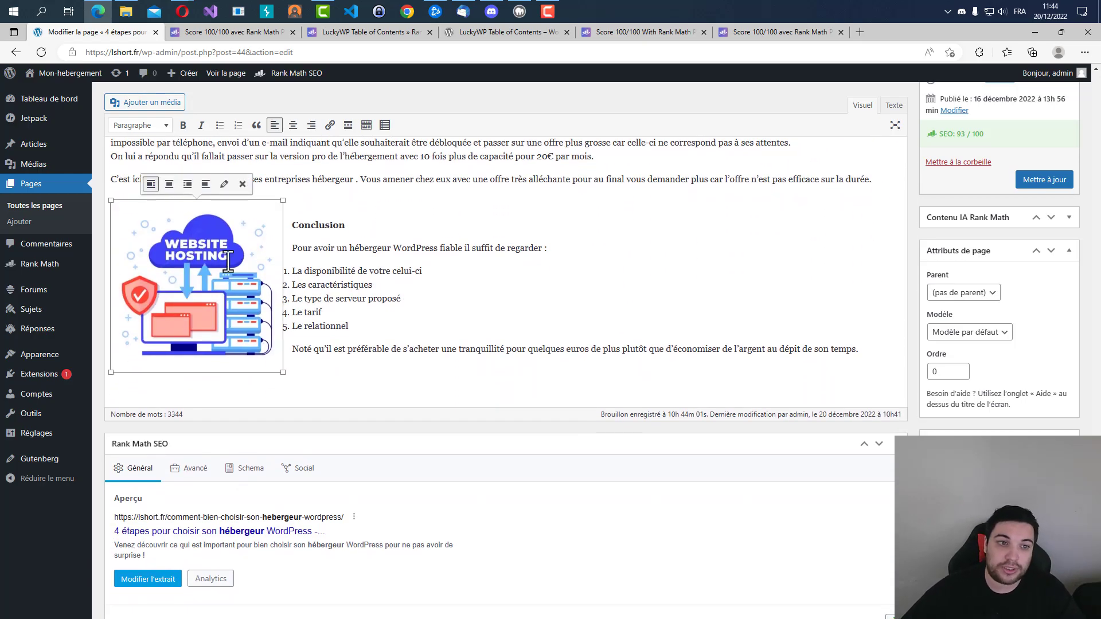
left_click(223, 184)
left_click(365, 132)
key("ctrl+a")
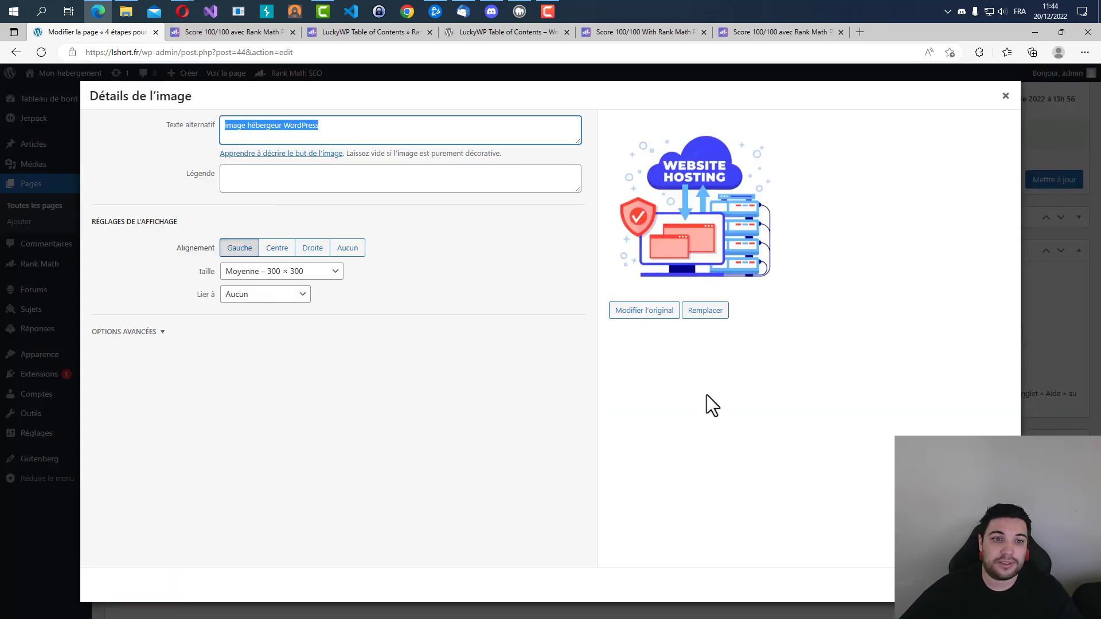
left_click(645, 312)
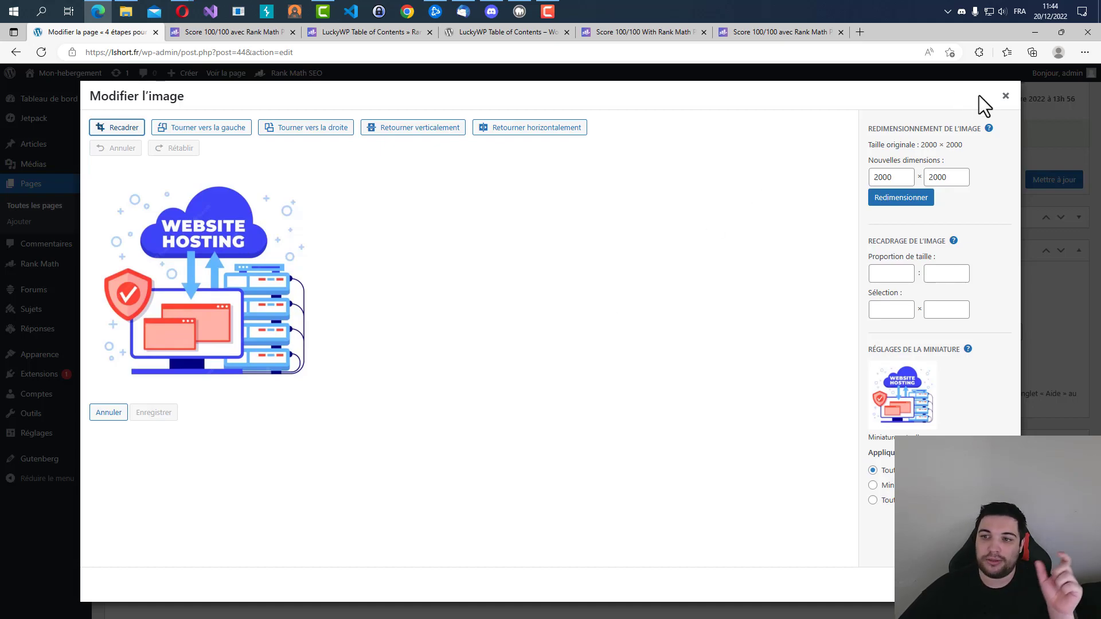
left_click(1005, 96)
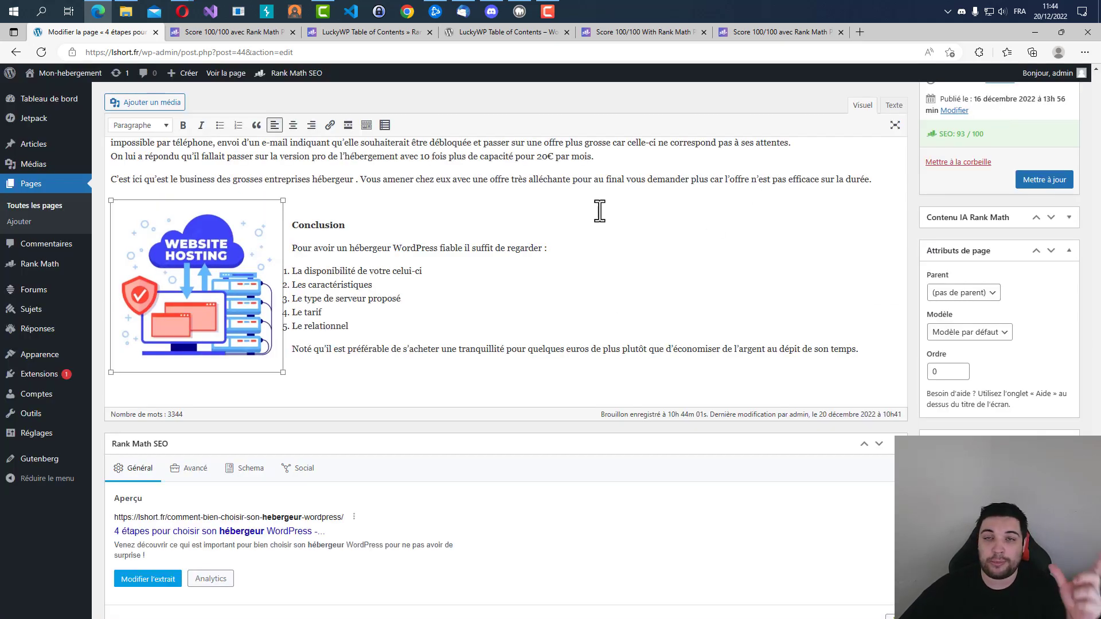
Review the Rank Math checks and the page's overall SEO score in the Publier box.
scroll(307, 351, "down", 15)
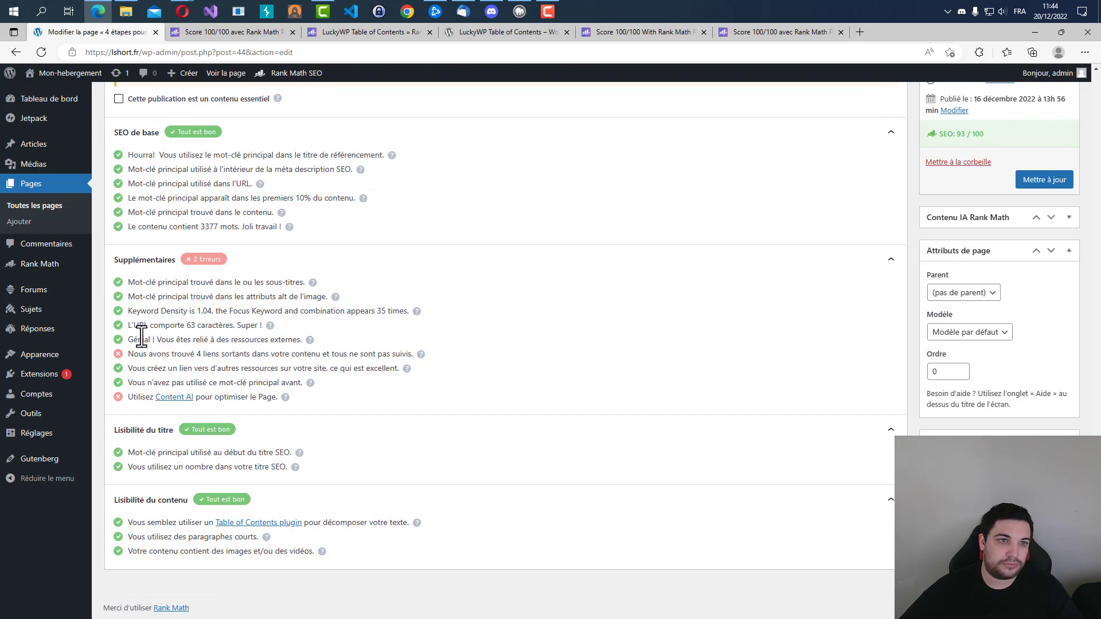
scroll(142, 339, "up", 5)
left_click_drag(955, 247, 1013, 267)
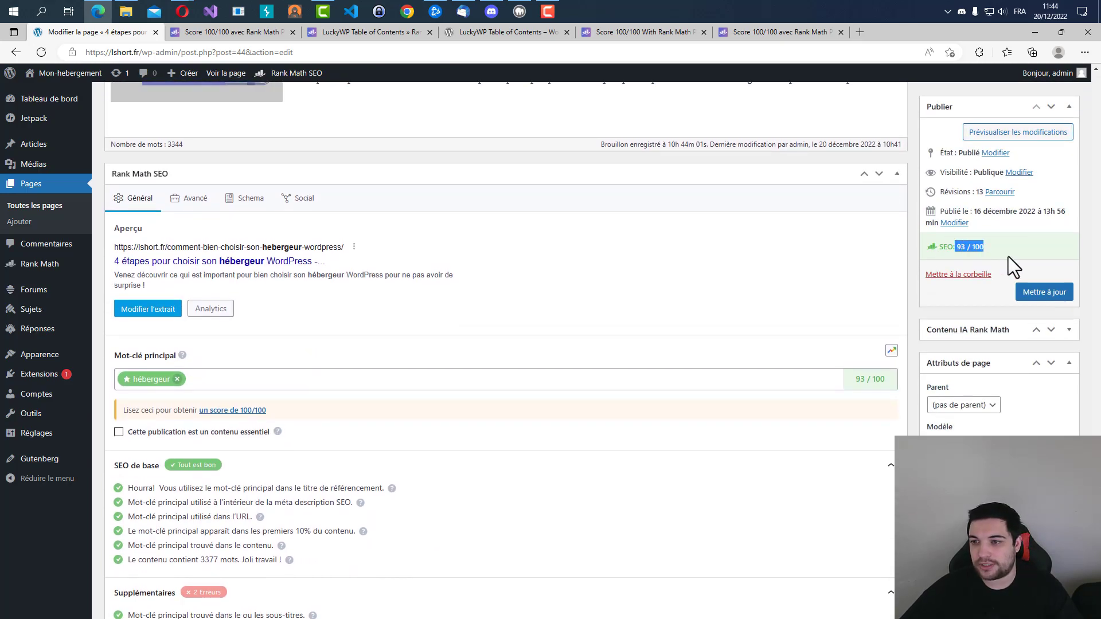
left_click(1009, 256)
Add "wordpress" as a second focus keyword after "hébergeur" in the Rank Math settings.
scroll(277, 323, "down", 6)
scroll(263, 305, "up", 3)
scroll(263, 304, "down", 3)
scroll(263, 305, "up", 5)
left_click(237, 295)
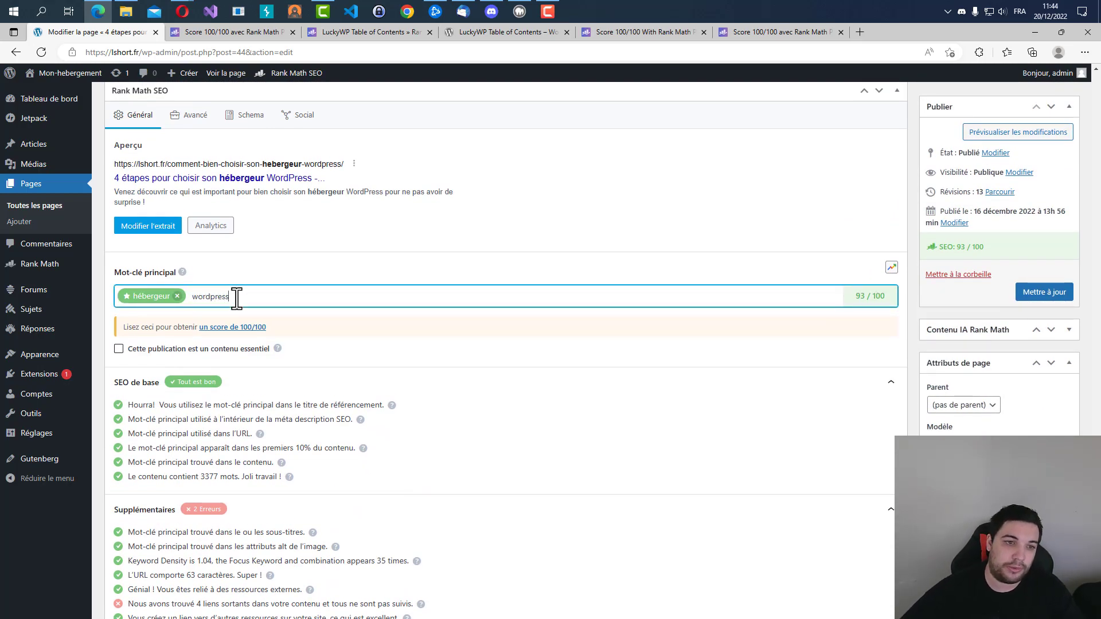
left_click(172, 327)
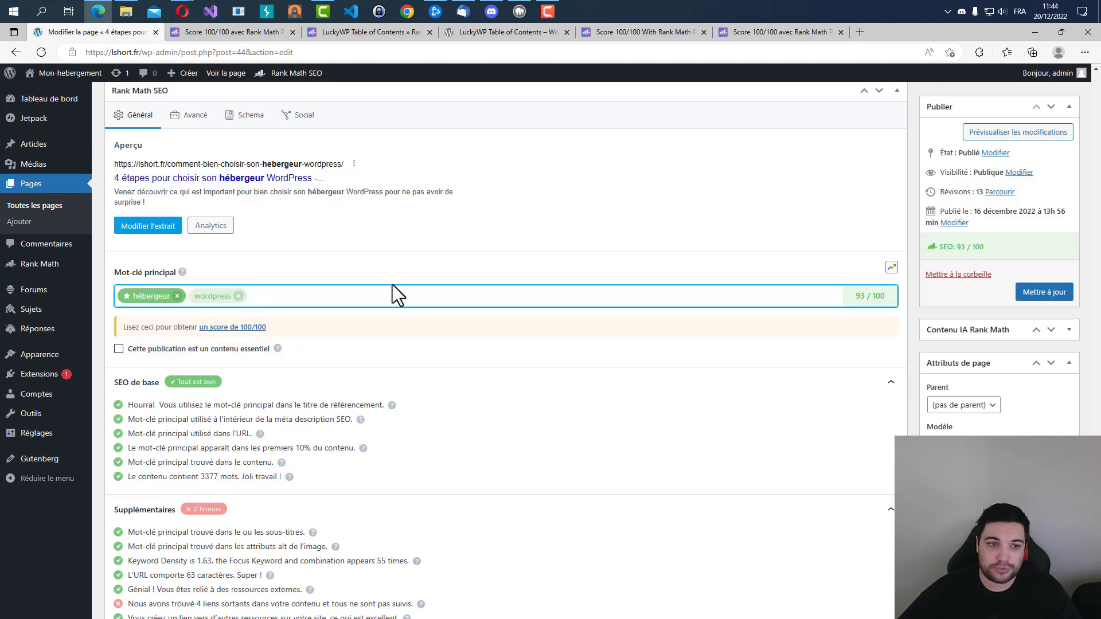
Display the Rank Math checks for the secondary keyword "wordpress" and review its basic SEO, additional and readability results.
left_click(701, 232)
scroll(701, 231, "down", 3)
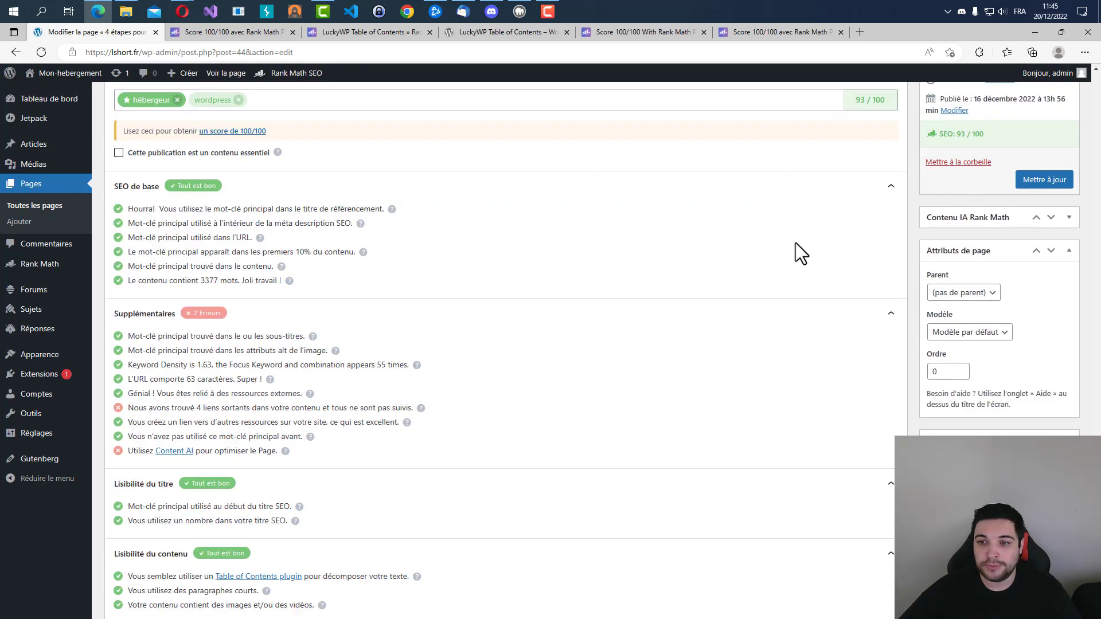
scroll(676, 275, "up", 2)
left_click(212, 215)
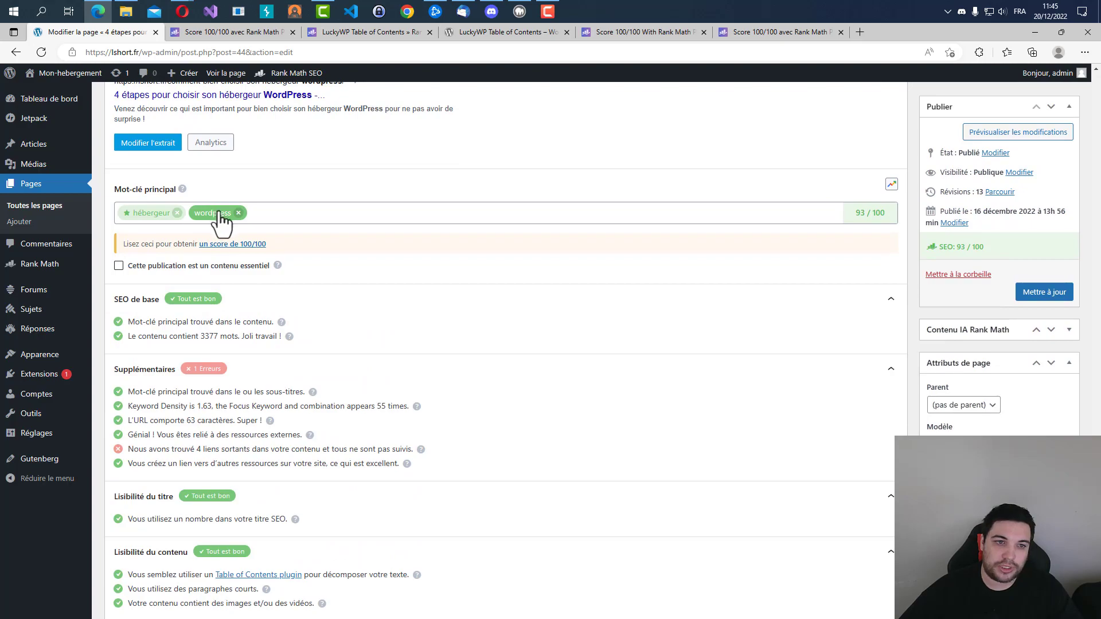
left_click_drag(332, 552, 509, 261)
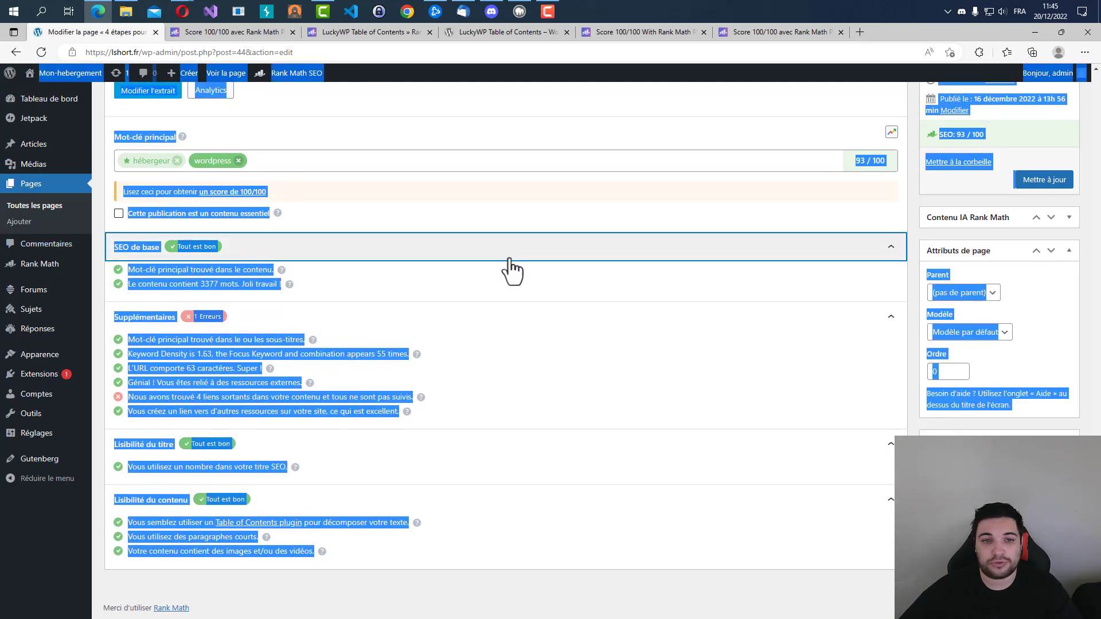
left_click(483, 273)
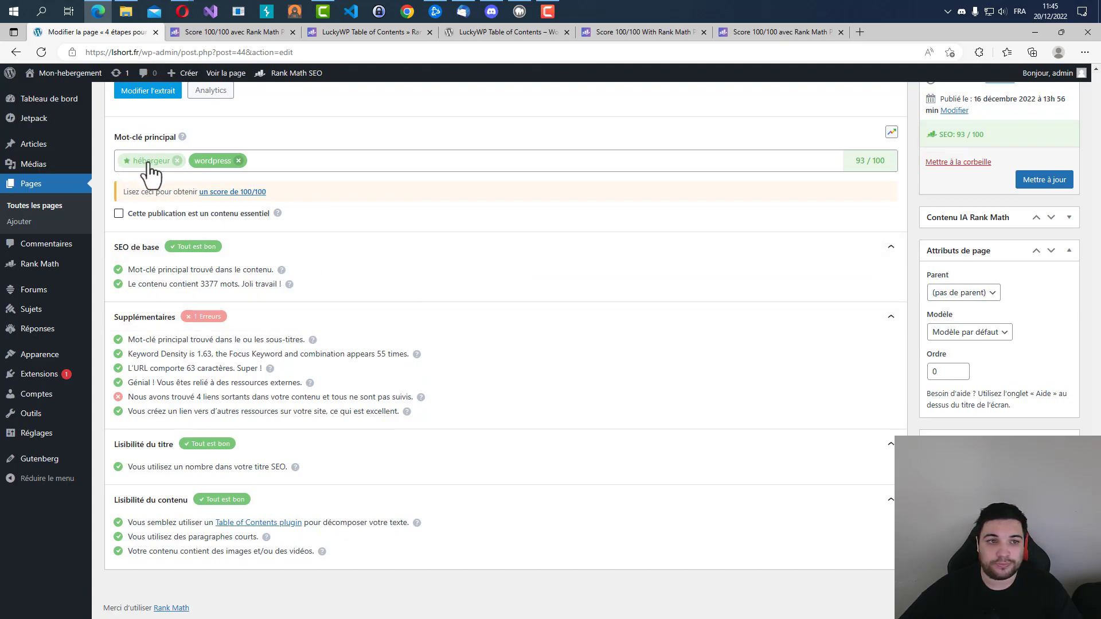
Examine the outgoing-links error under Supplémentaires for the "wordpress" keyword and look over the article content it concerns.
left_click_drag(132, 394, 415, 395)
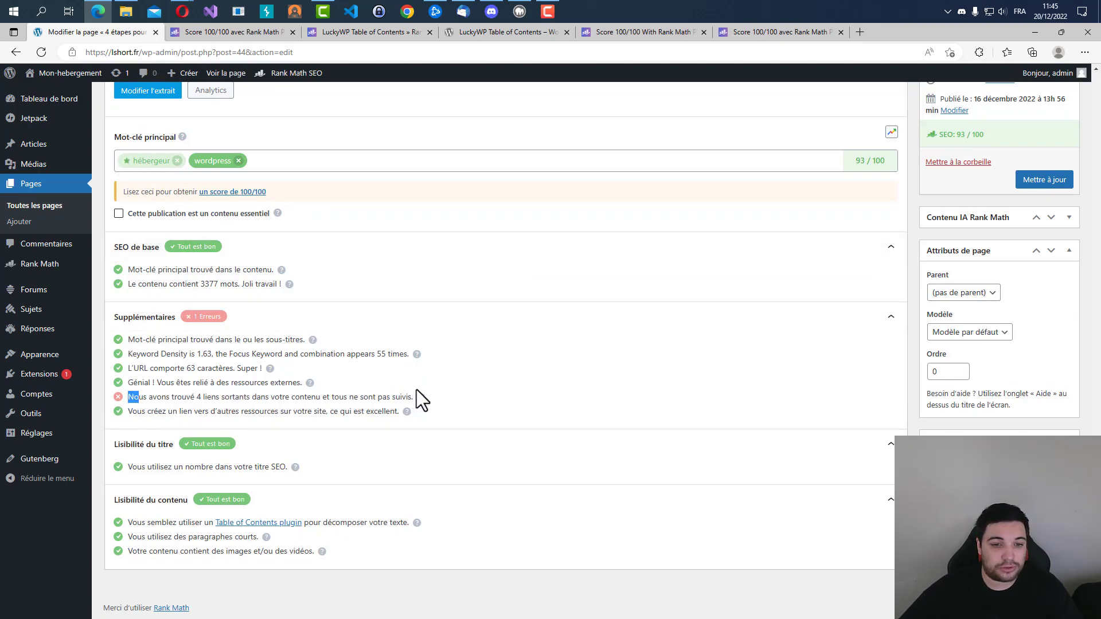
scroll(527, 382, "up", 10)
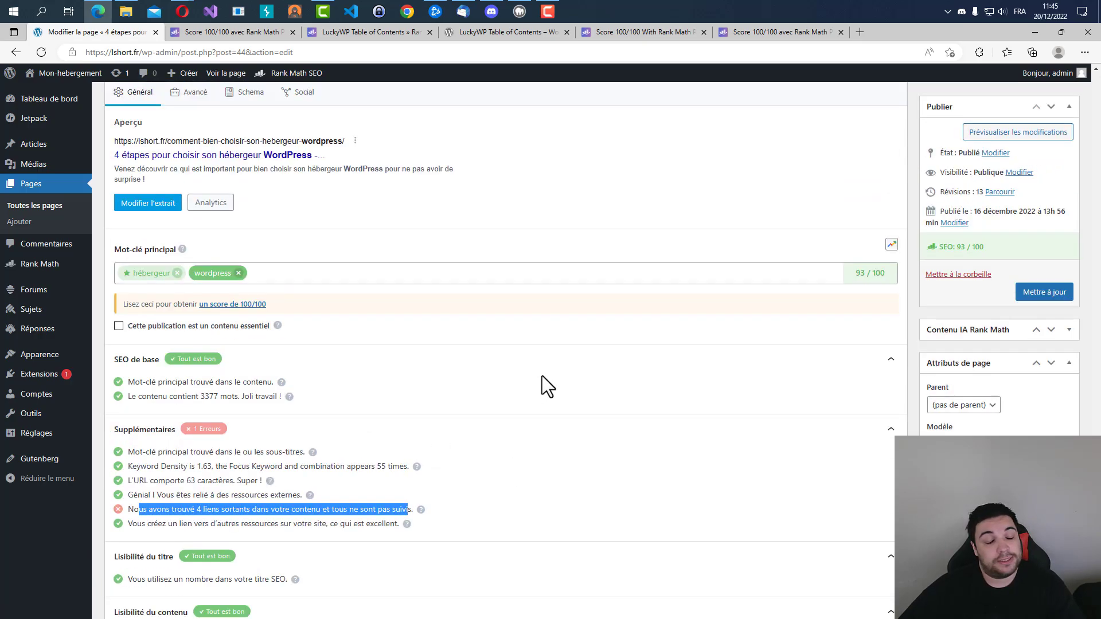
scroll(516, 393, "up", 5)
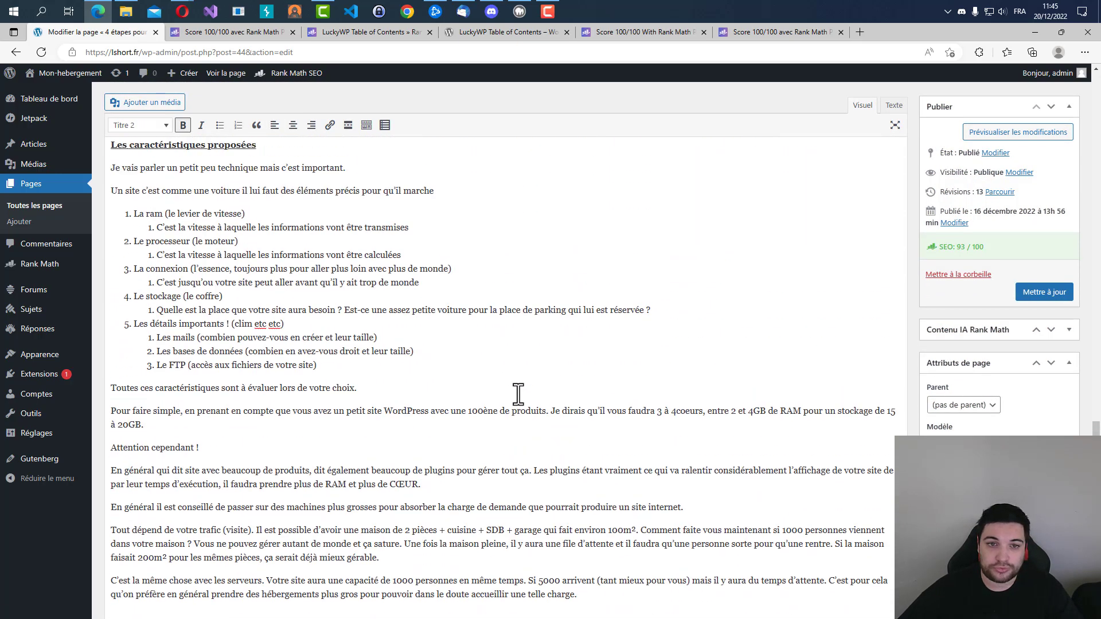
scroll(487, 344, "down", 15)
scroll(602, 322, "down", 2)
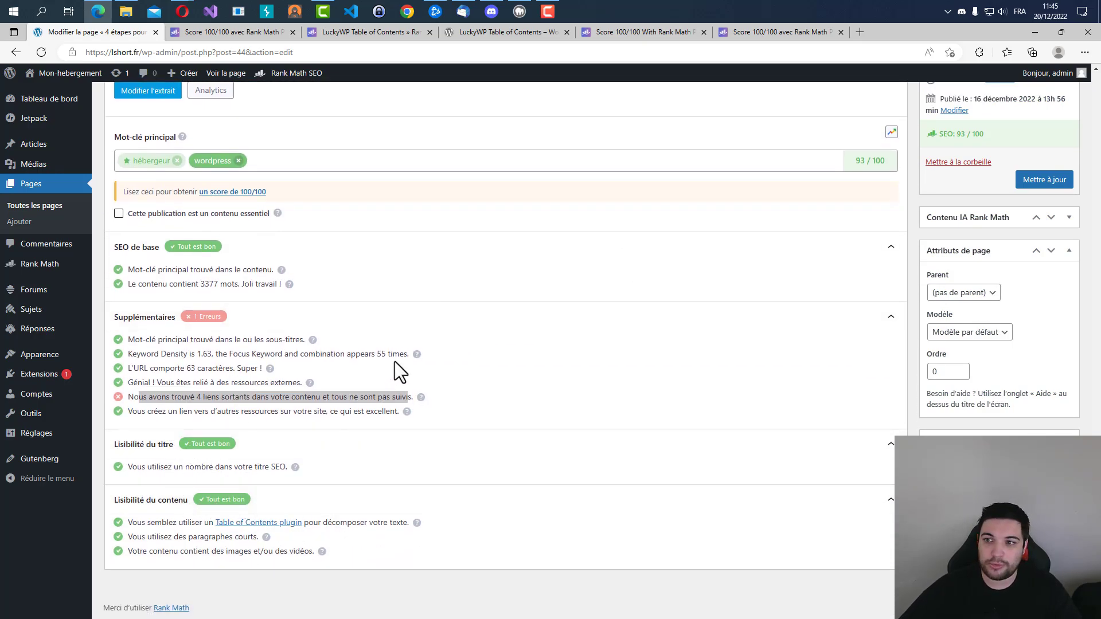
scroll(400, 373, "up", 4)
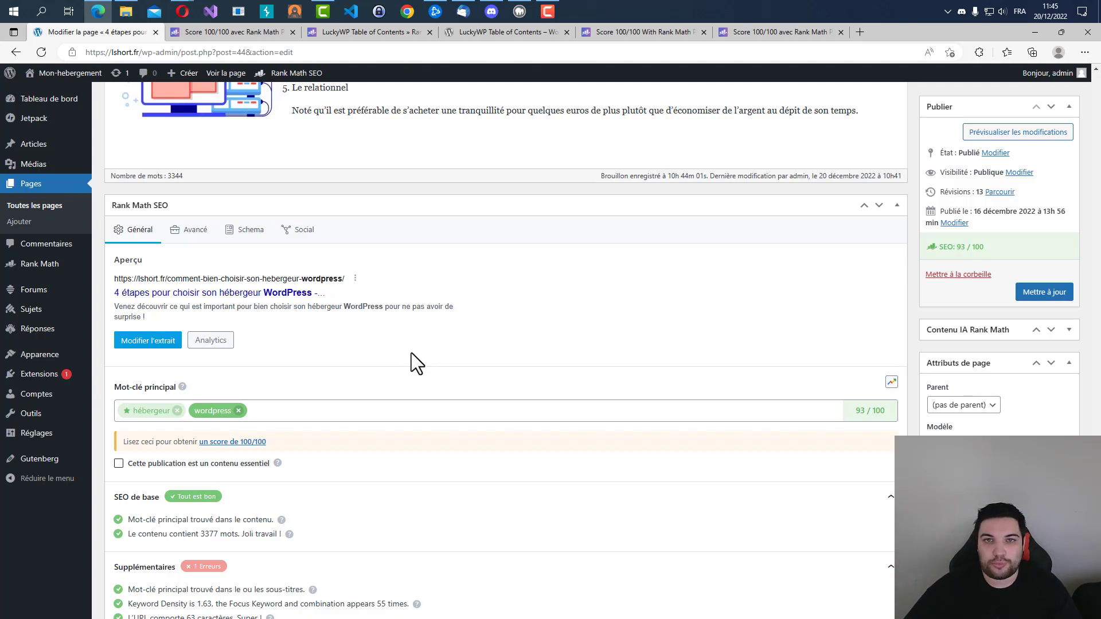
scroll(414, 346, "down", 4)
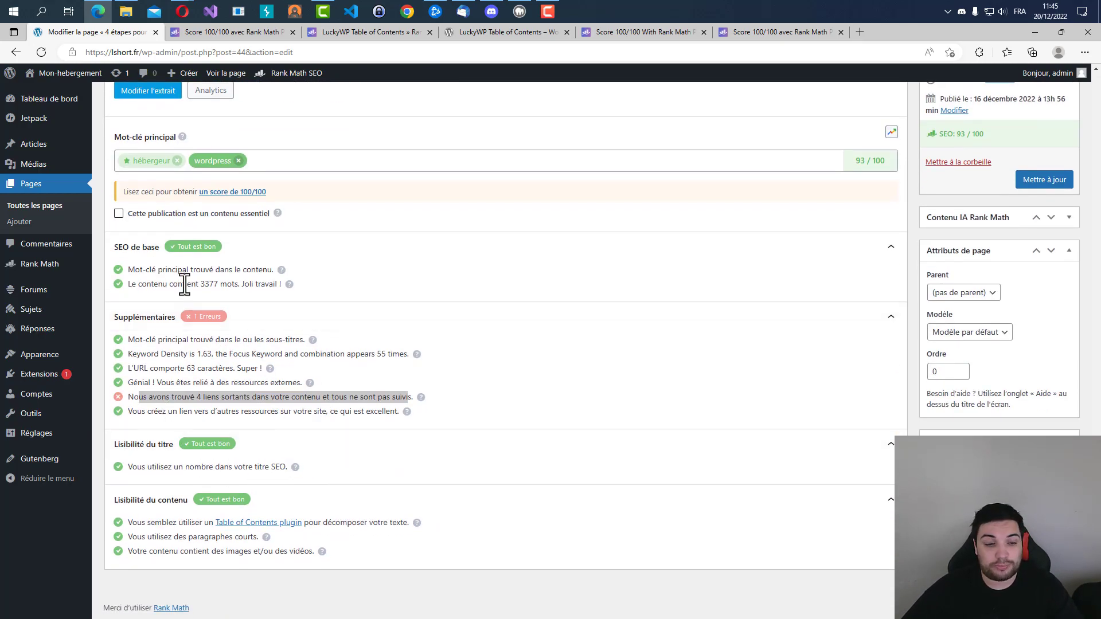
left_click(395, 313)
Display the checks for the "hébergeur" keyword, then open the Content AI guide linked there and read how Content AI works.
left_click(148, 164)
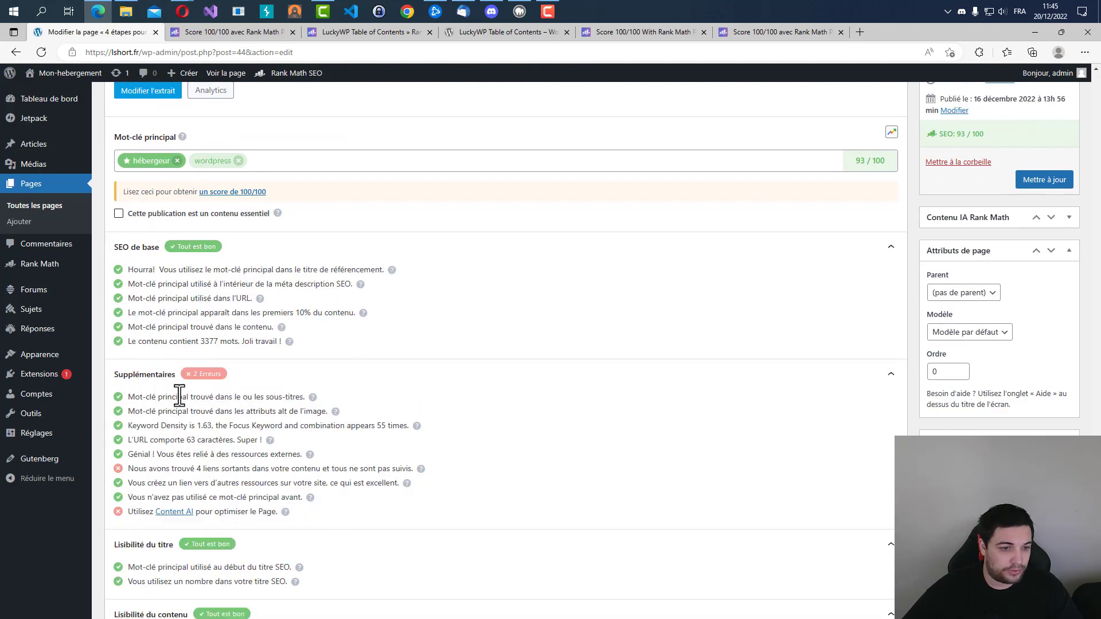
left_click(166, 513)
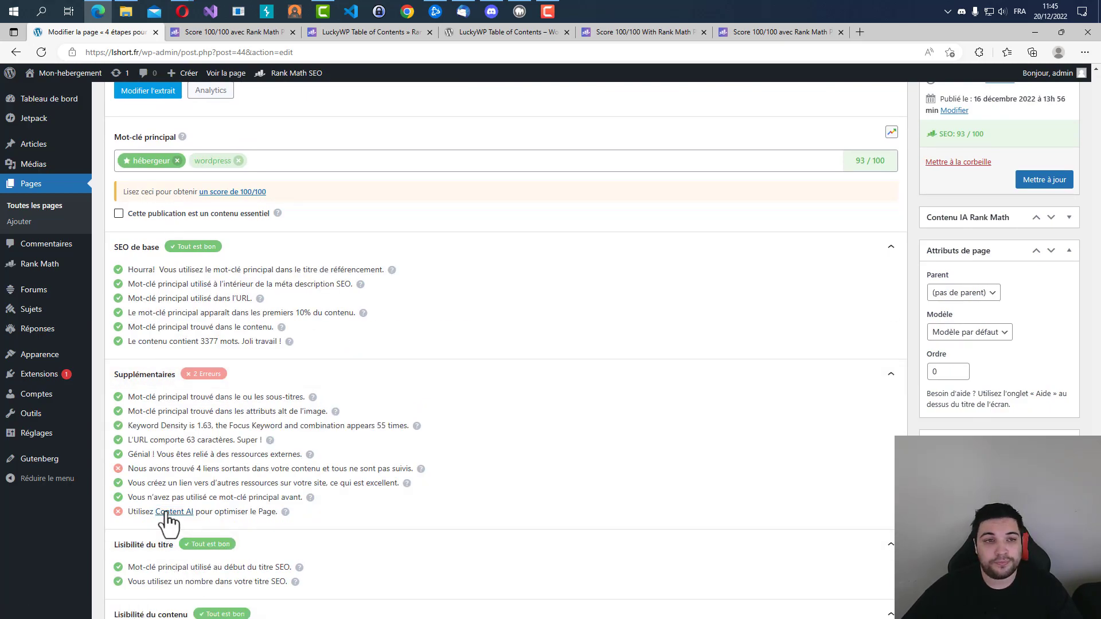
scroll(396, 229, "down", 3)
scroll(344, 246, "down", 4)
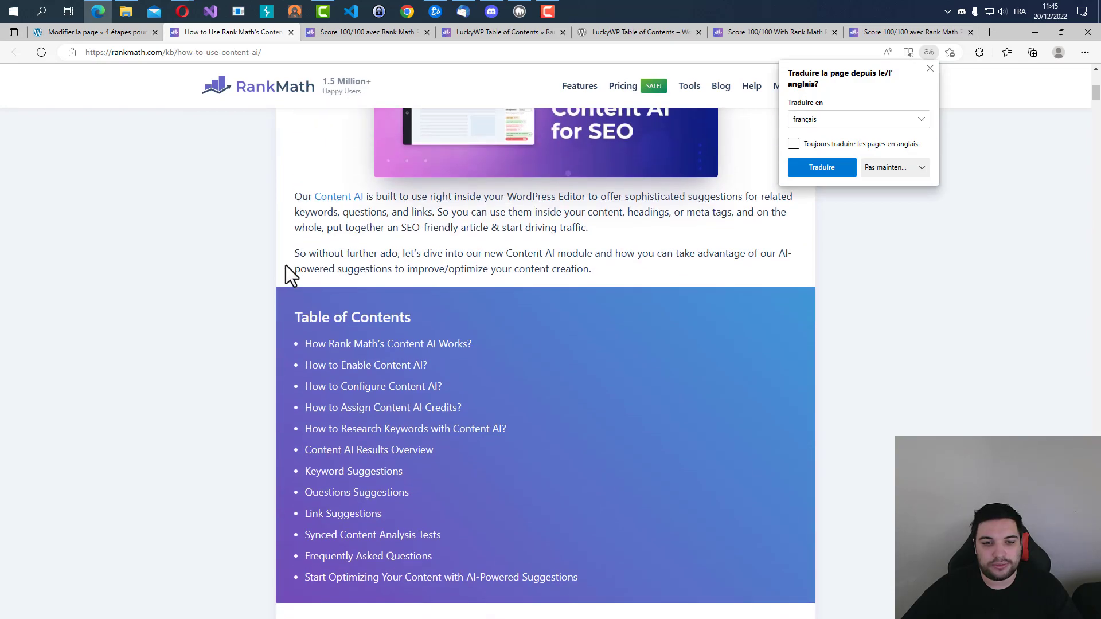
scroll(285, 265, "up", 6)
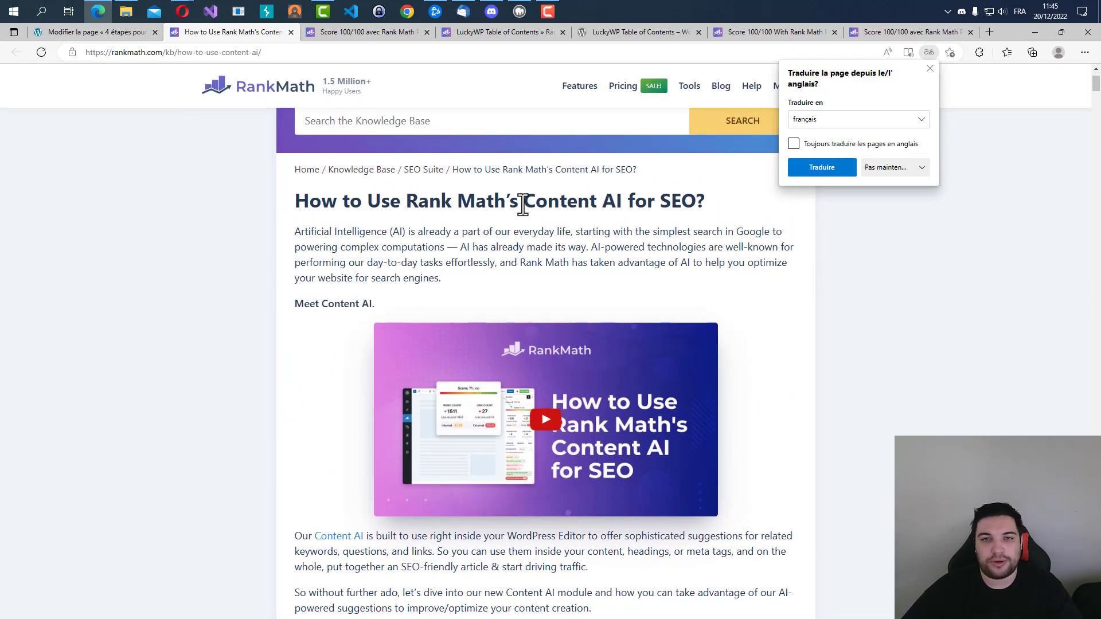
scroll(463, 254, "down", 10)
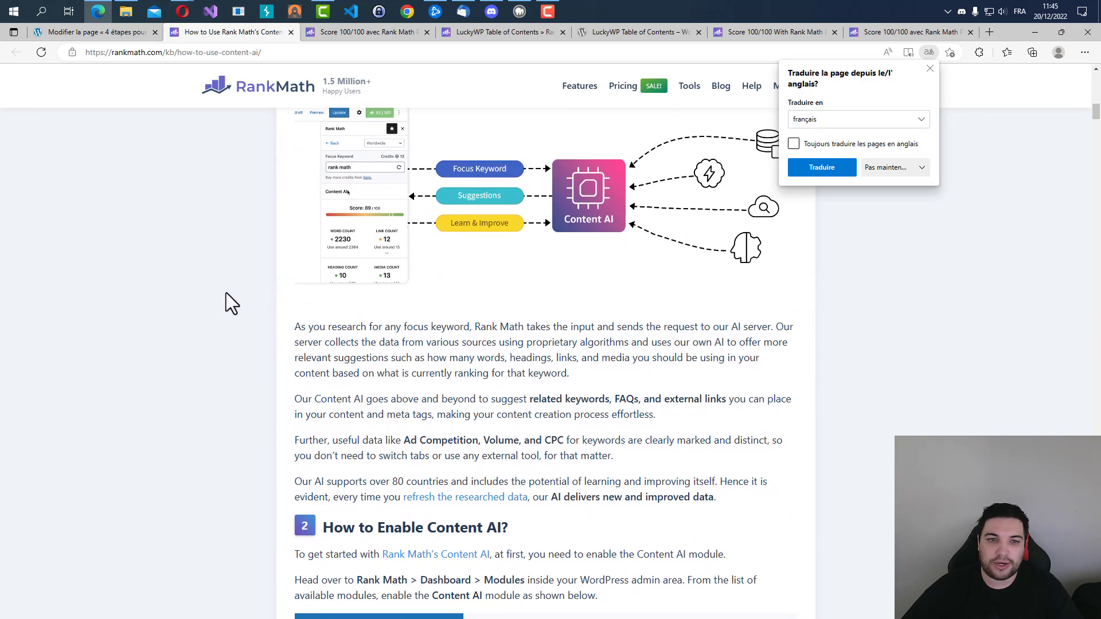
scroll(226, 293, "up", 3)
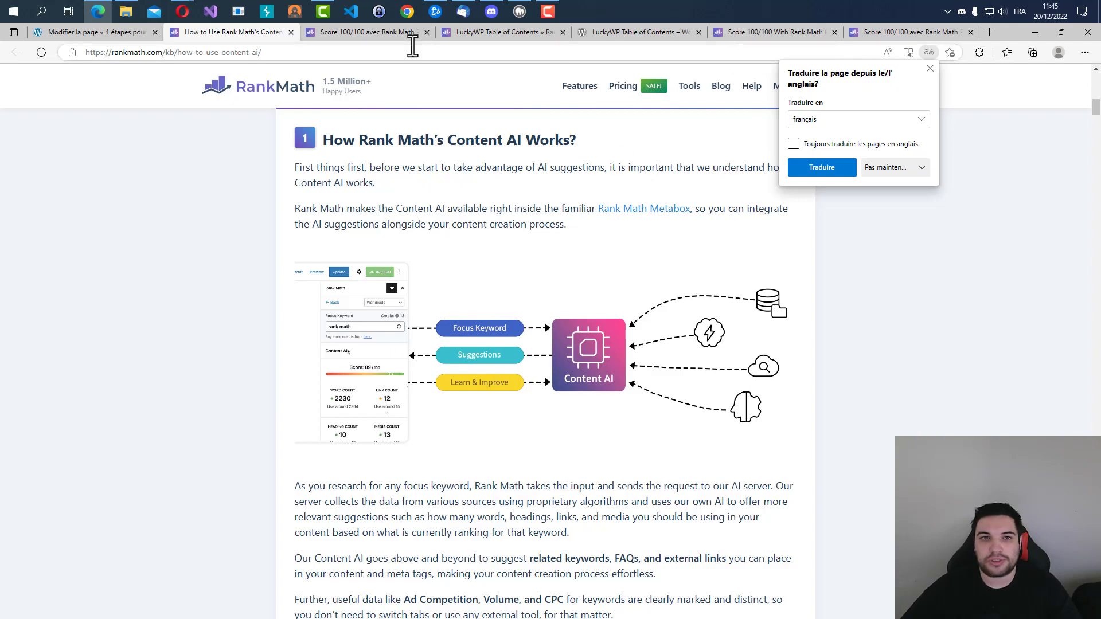
Close the leftover Score 100/100 and LuckyWP Table of Contents browser tabs and return to the WordPress page editor.
middle_click(381, 32)
middle_click(380, 32)
middle_click(381, 31)
middle_click(381, 32)
middle_click(381, 32)
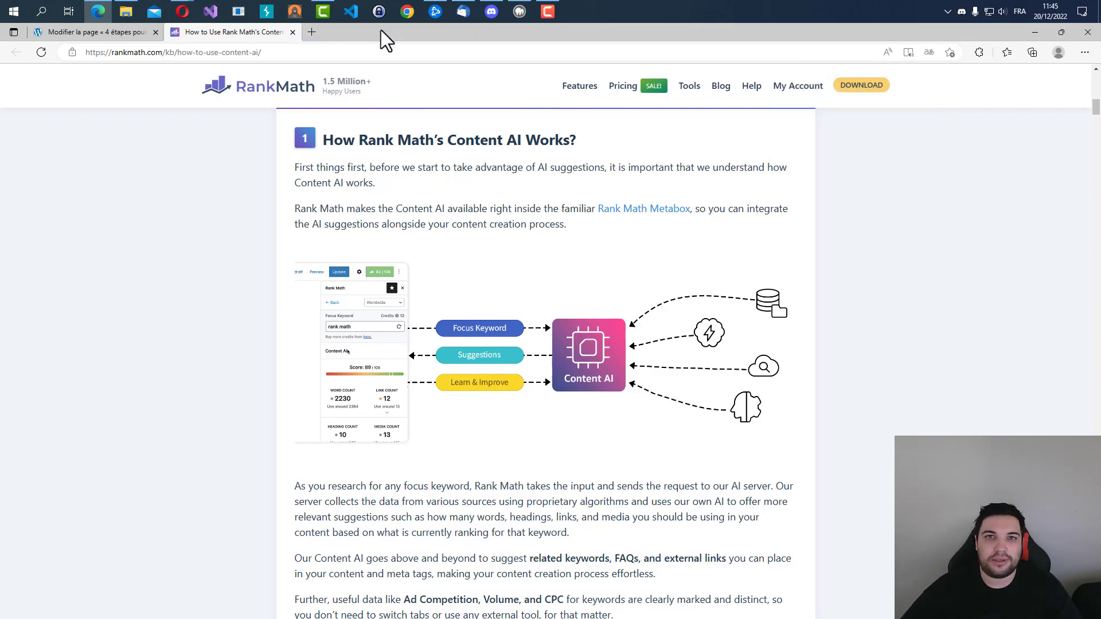
left_click(98, 33)
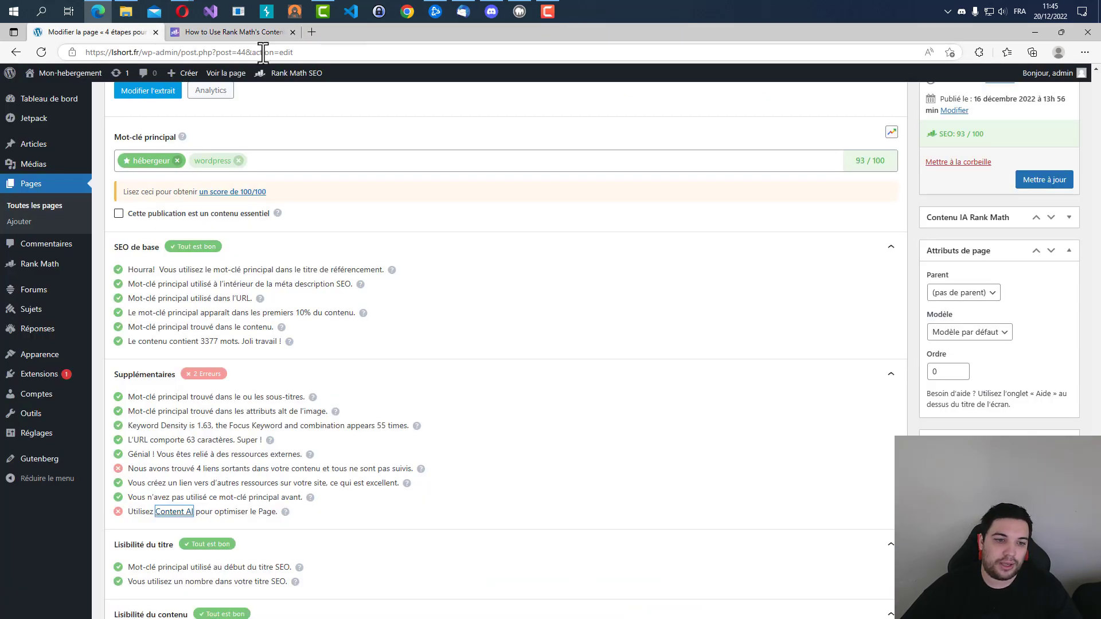
Review the "hébergeur" checks and the article up to its start, examining the number used in the page title.
scroll(167, 365, "down", 2)
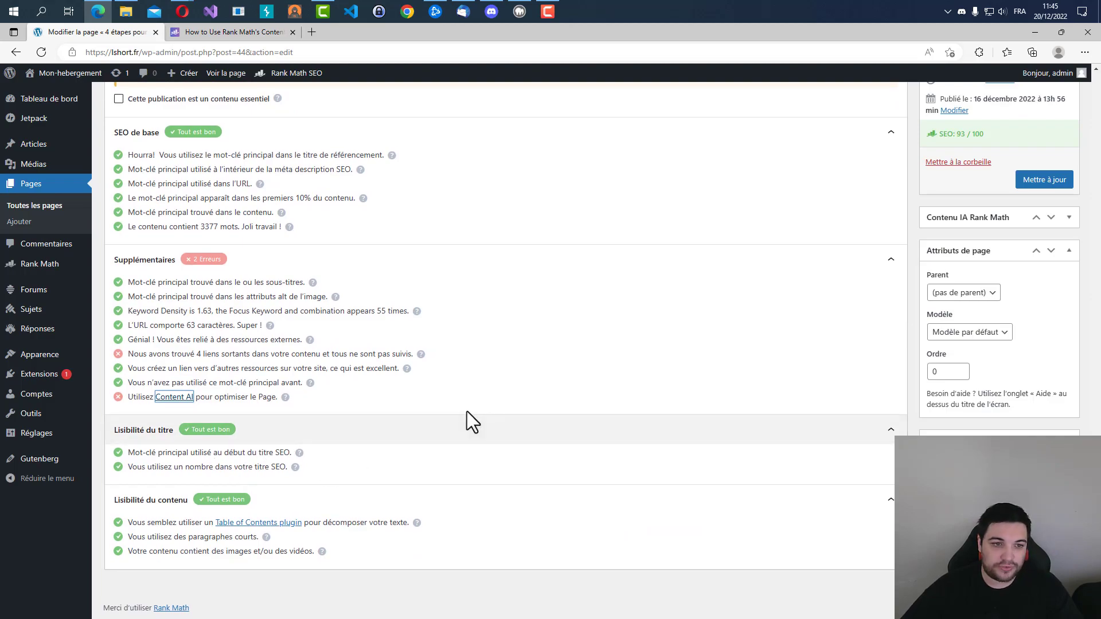
scroll(423, 412, "up", 6)
scroll(448, 395, "up", 1)
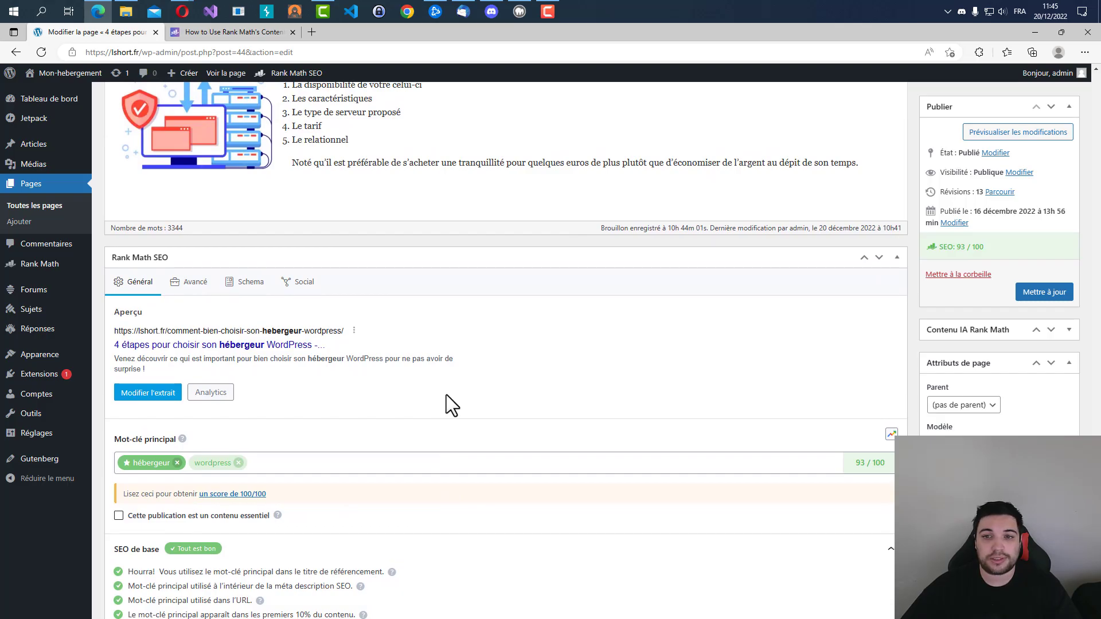
scroll(474, 385, "up", 20)
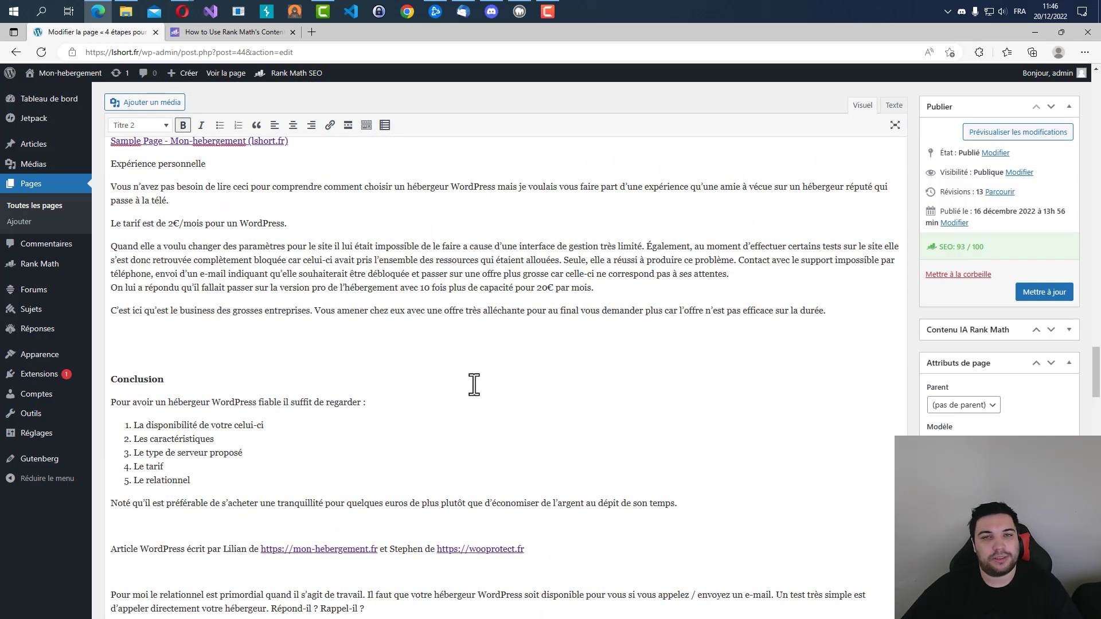
scroll(474, 385, "up", 20)
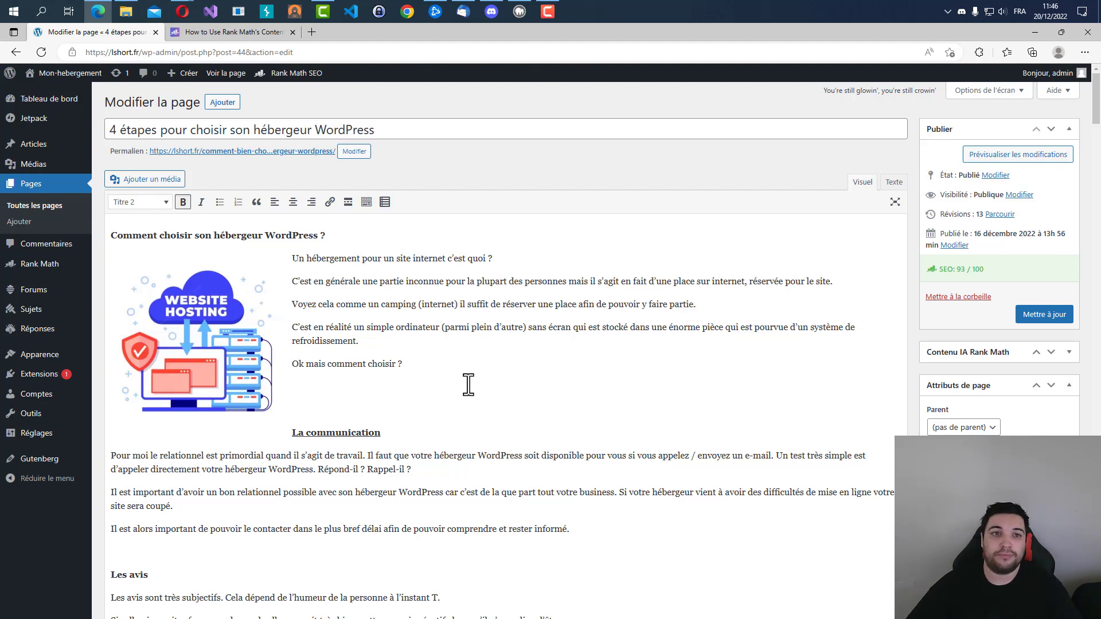
left_click_drag(107, 131, 120, 130)
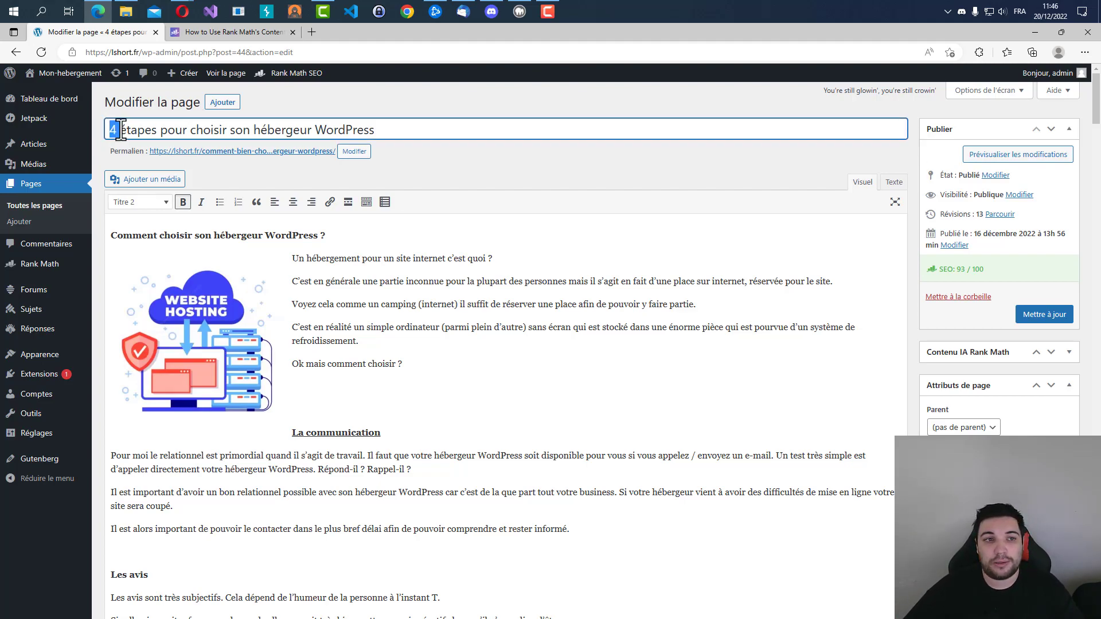
left_click(384, 129)
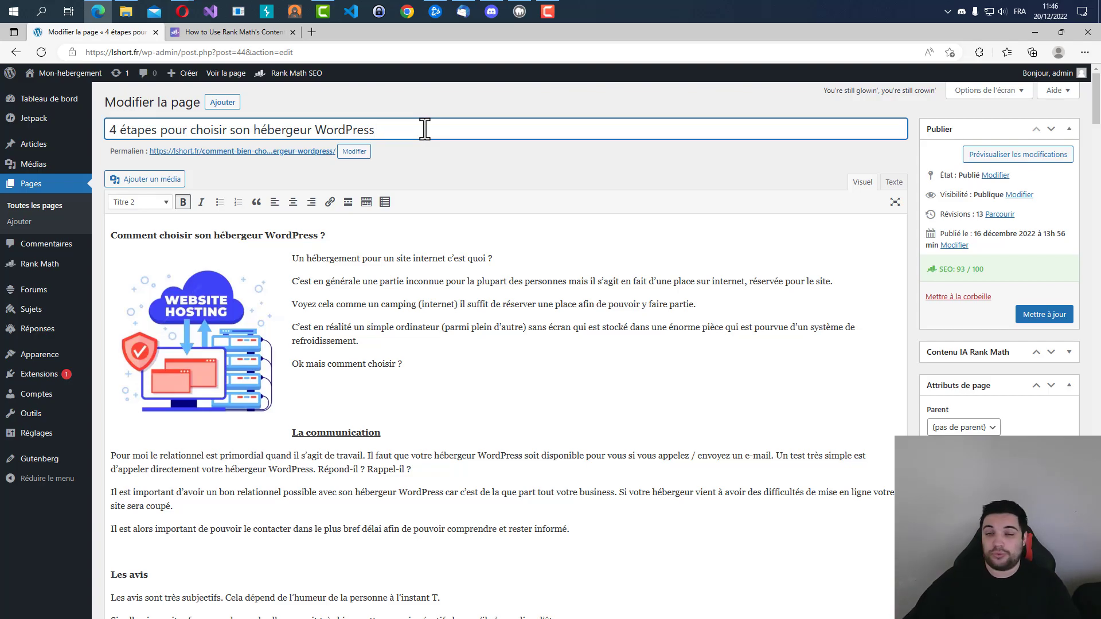
Compare the remaining Supplémentaires errors with the article's Conclusion, tarif, VPS and avis sections, and recheck the overall Rank Math results.
scroll(453, 312, "down", 15)
scroll(1066, 287, "down", 15)
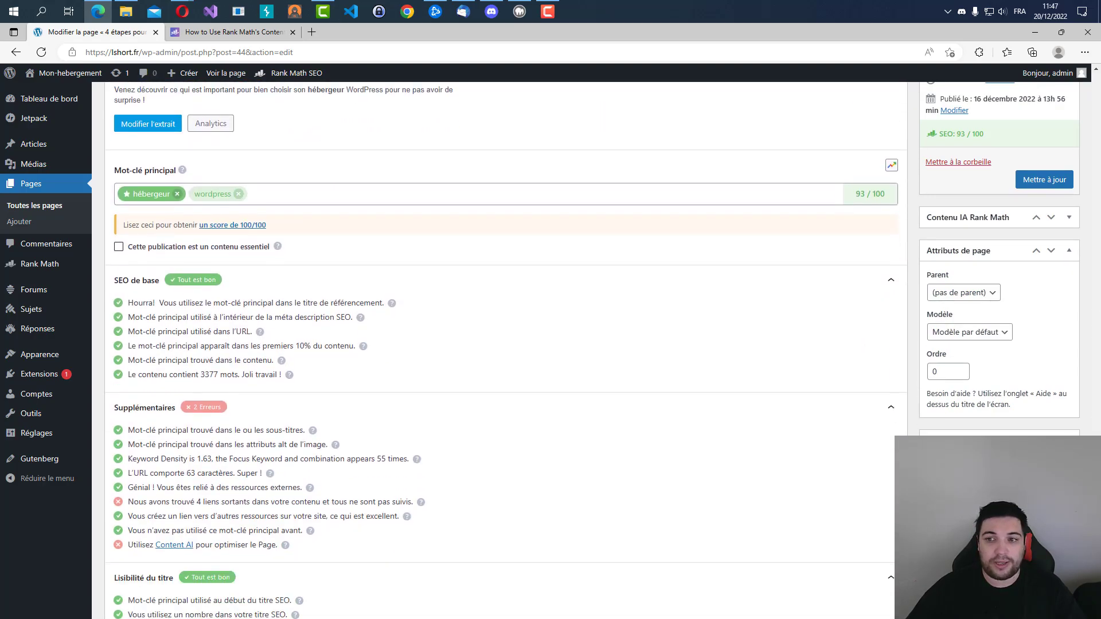
scroll(499, 350, "down", 2)
scroll(552, 369, "up", 3)
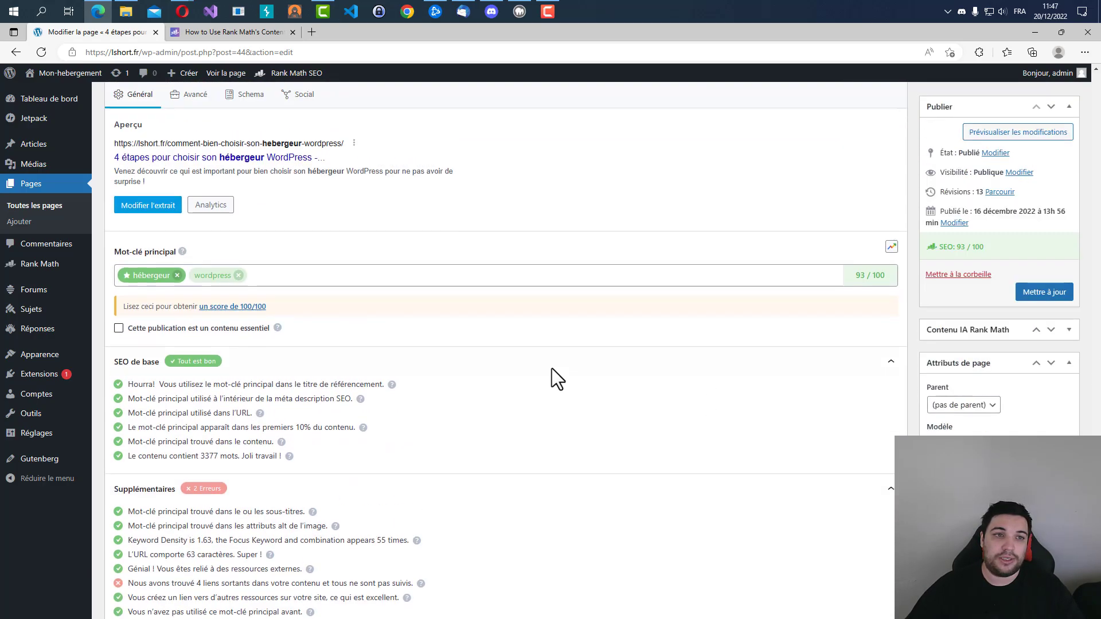
scroll(551, 368, "up", 7)
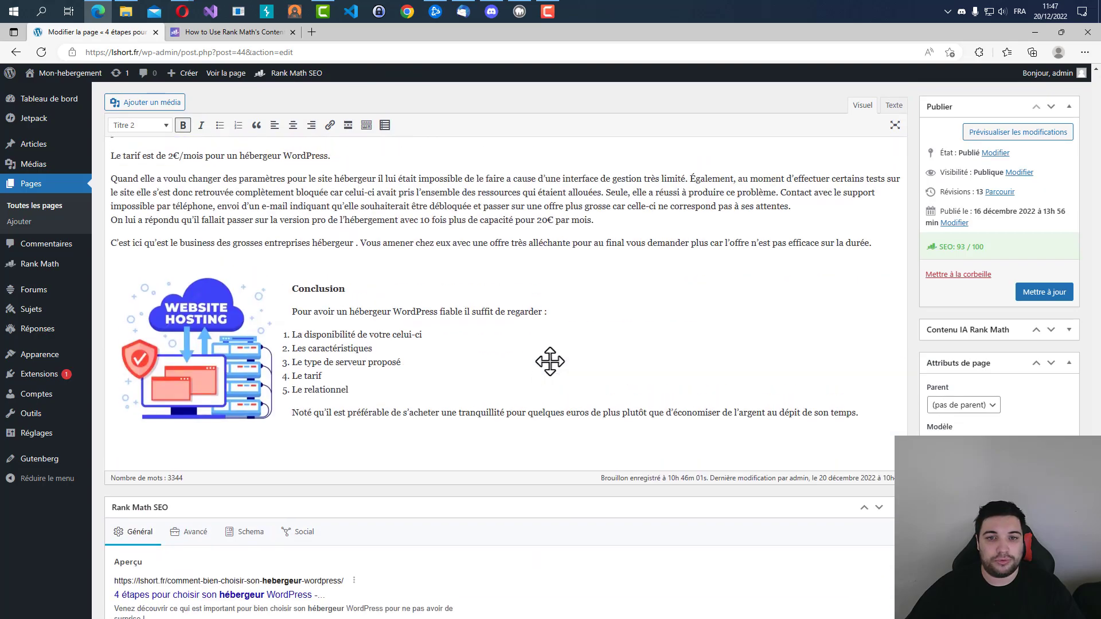
scroll(550, 361, "up", 9)
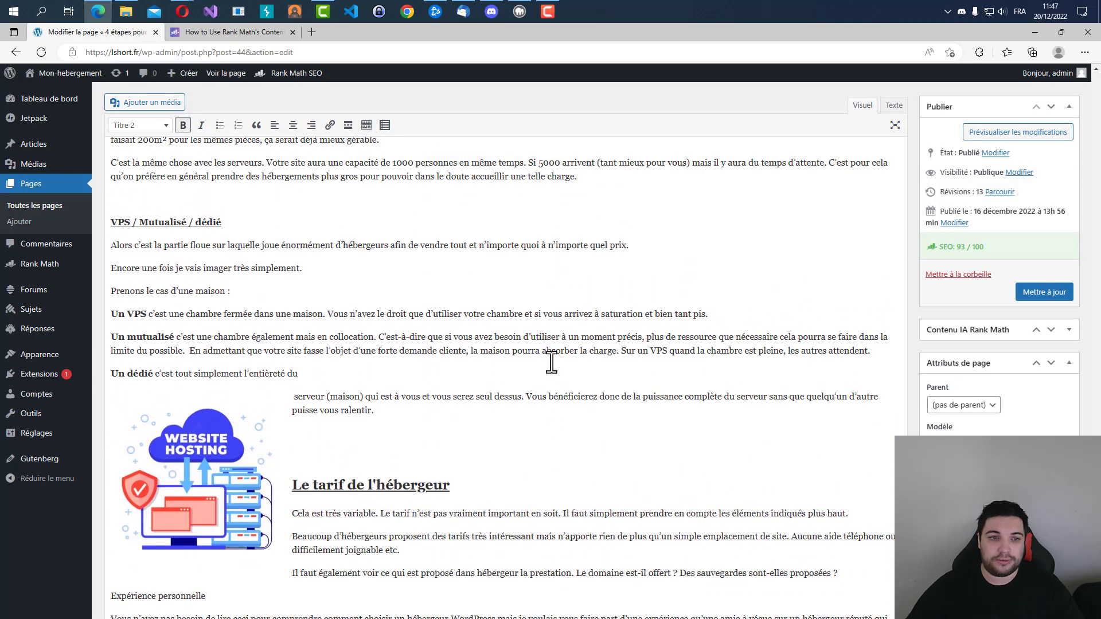
scroll(552, 361, "up", 14)
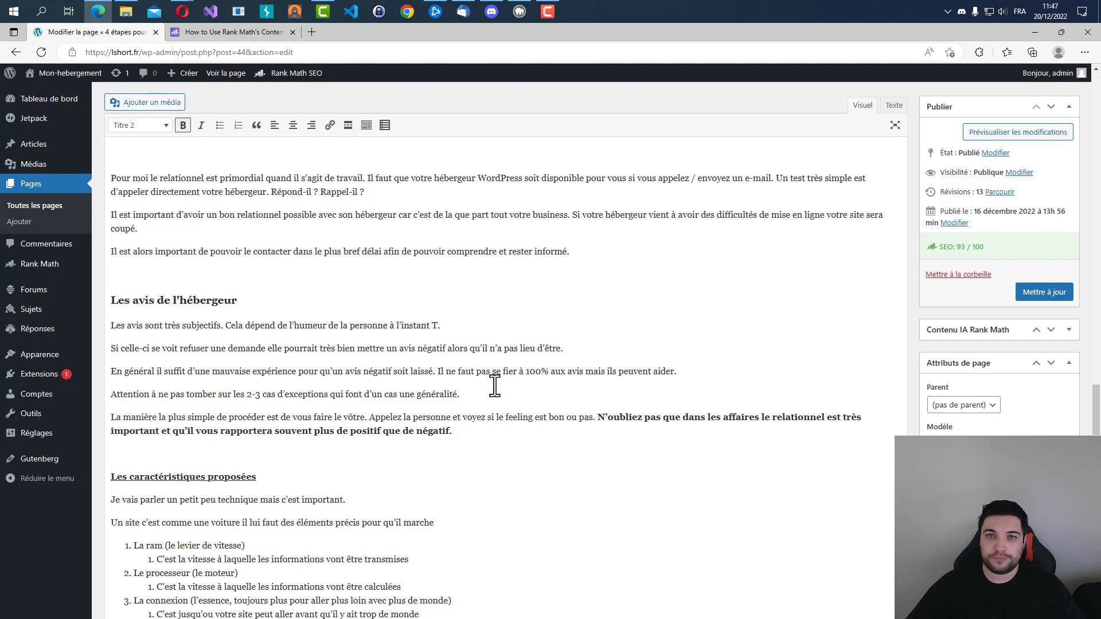
left_click(494, 322)
scroll(492, 335, "down", 10)
scroll(492, 338, "down", 10)
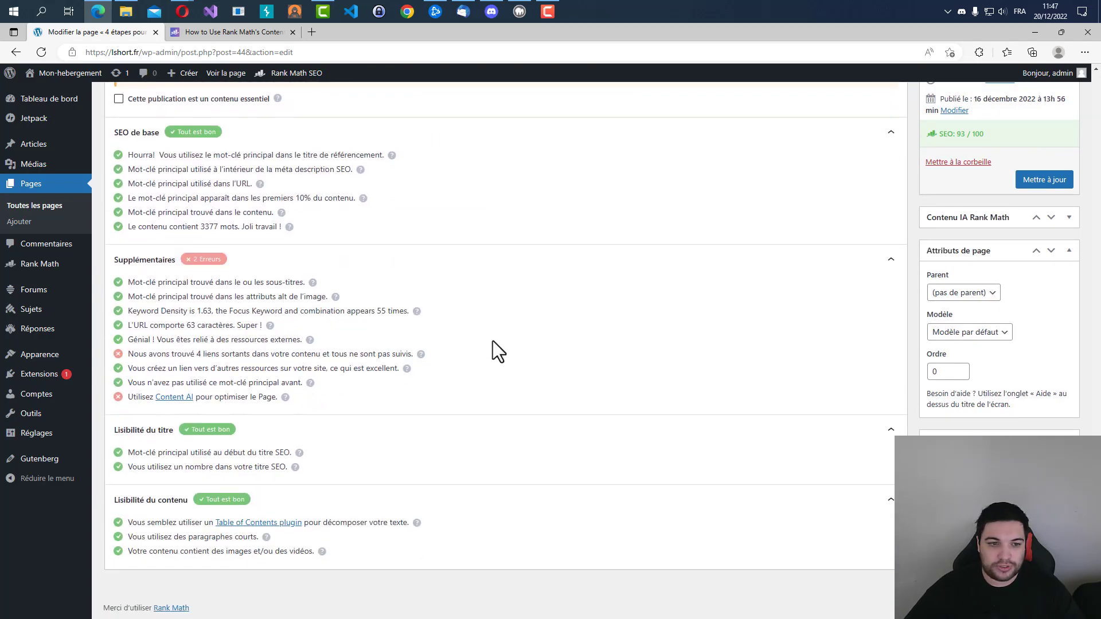
scroll(492, 342, "up", 1)
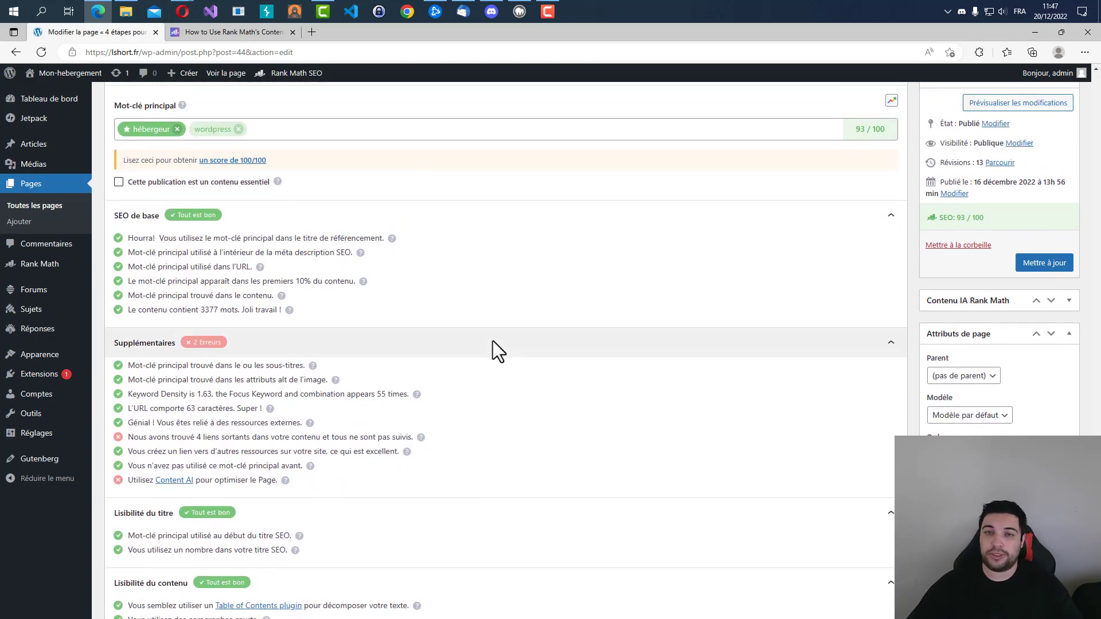